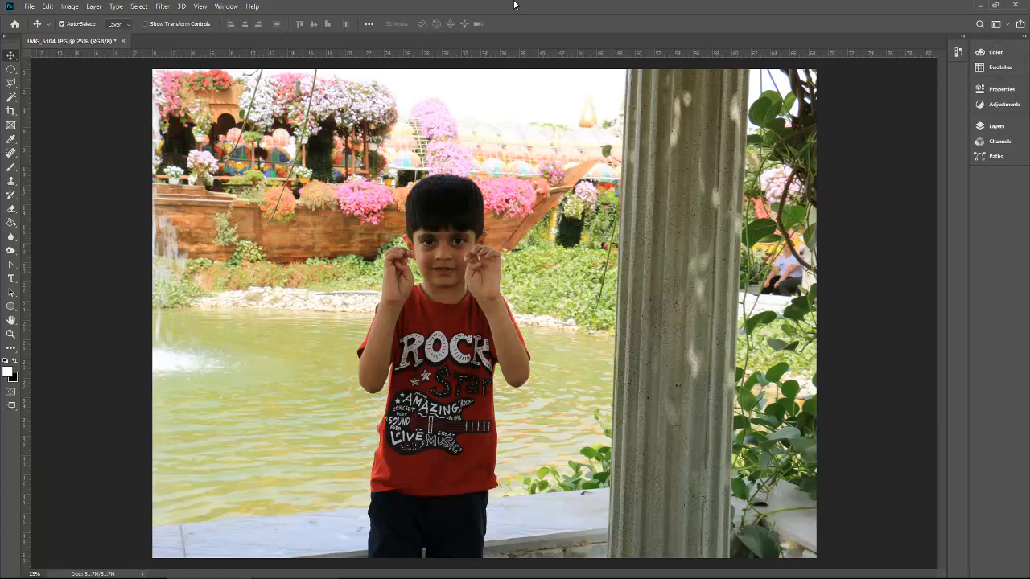
Step: Duplicate the Background layer and rename the copy "blur background"
left_click(998, 127)
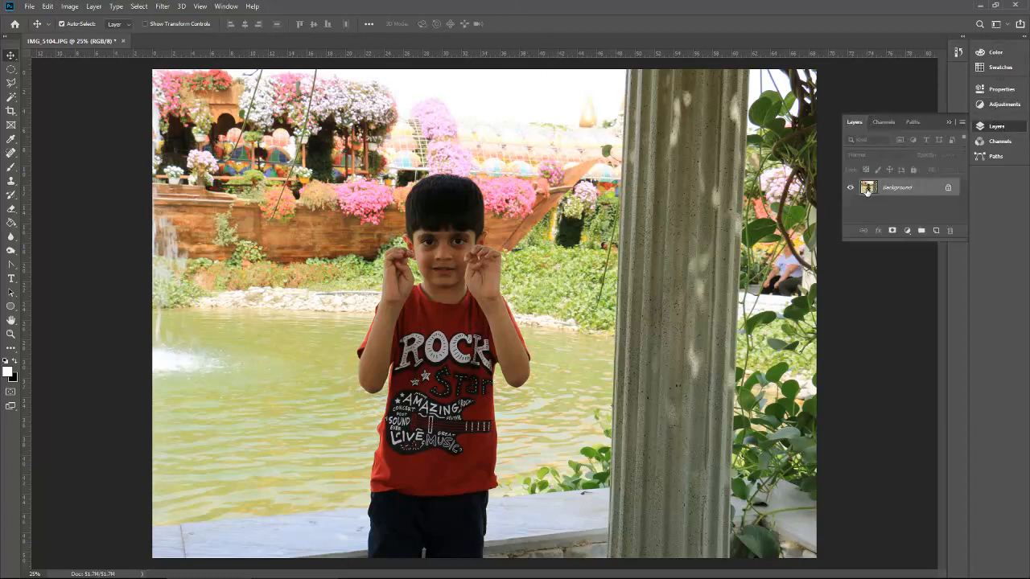
left_click_drag(868, 188, 934, 229)
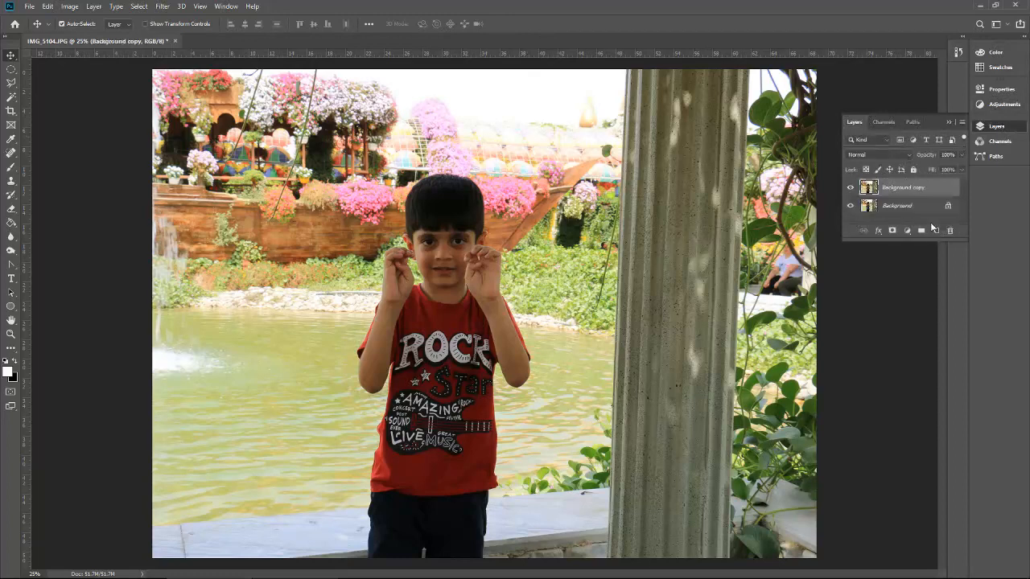
double_click(907, 188)
type("B")
type("lue background")
key("Return")
double_click(892, 187)
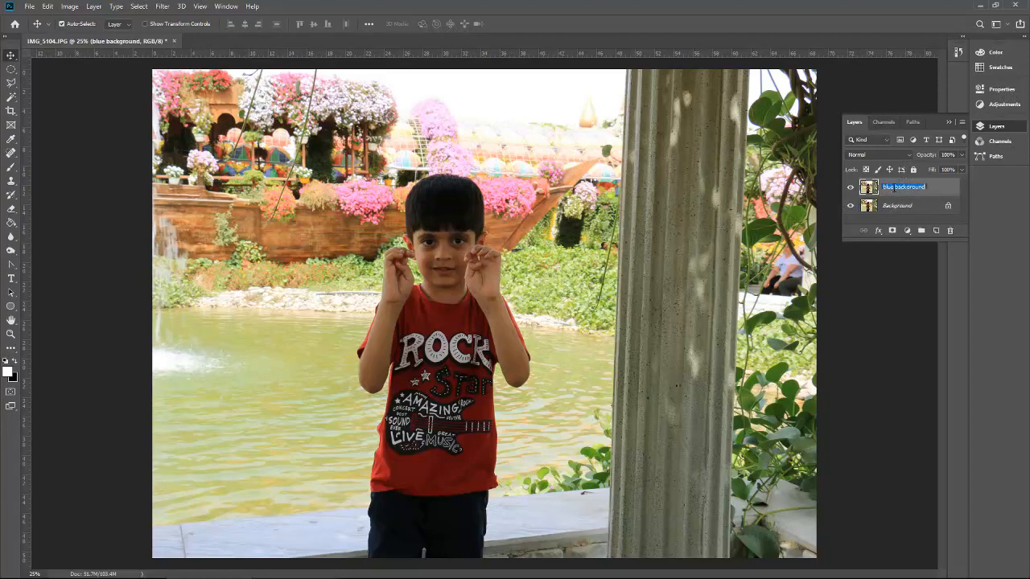
type("blur background")
key("Return")
Step: Open the blur background layer in Select and Mask, keeping the Overlay view mode
left_click(139, 6)
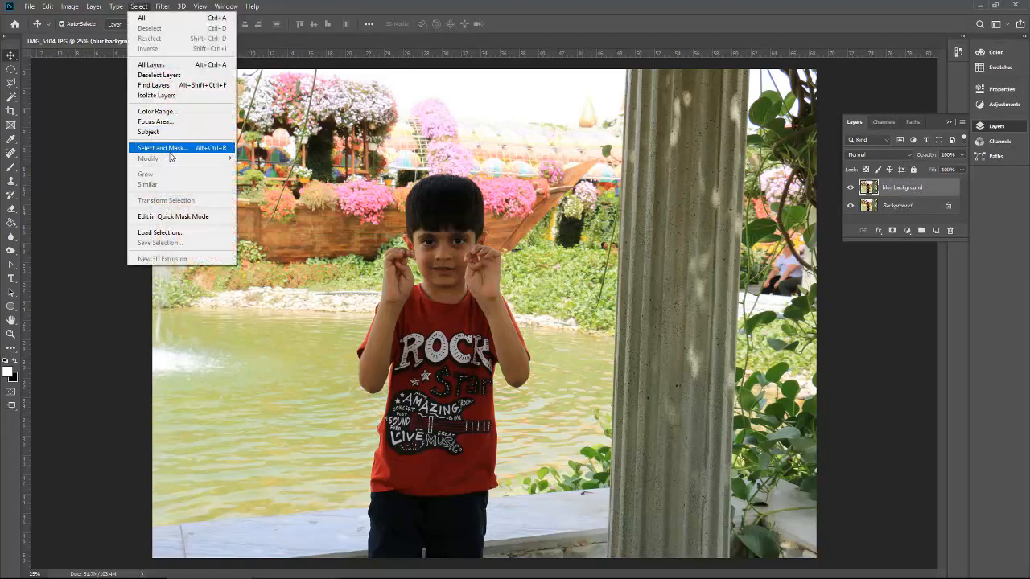
left_click(865, 189)
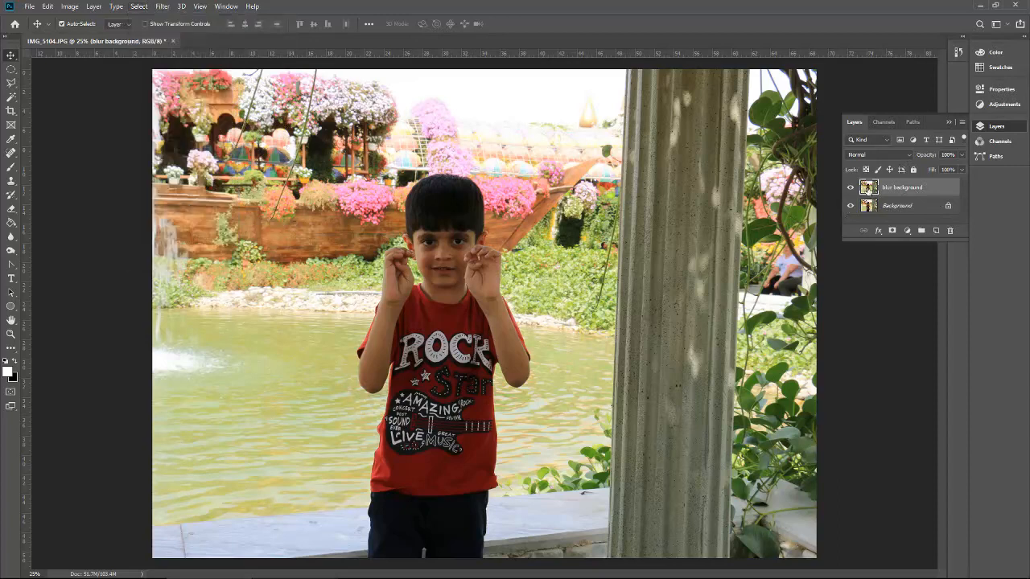
left_click(140, 7)
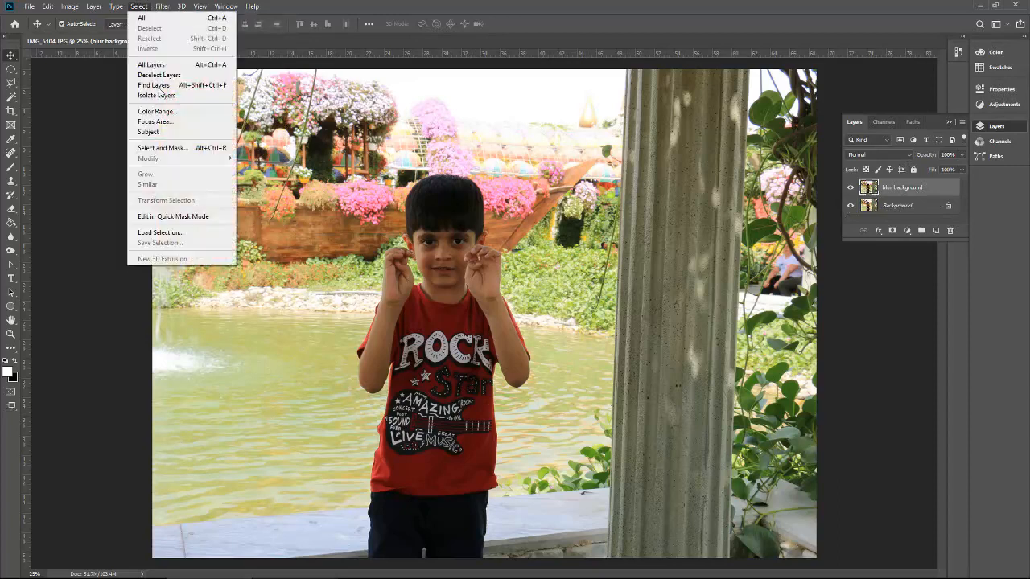
left_click(161, 147)
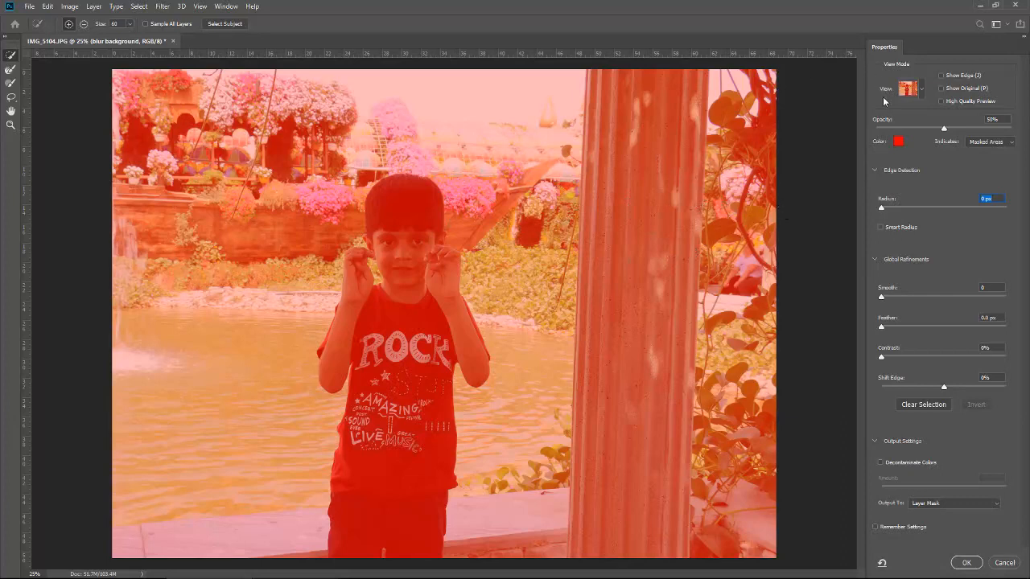
left_click(921, 91)
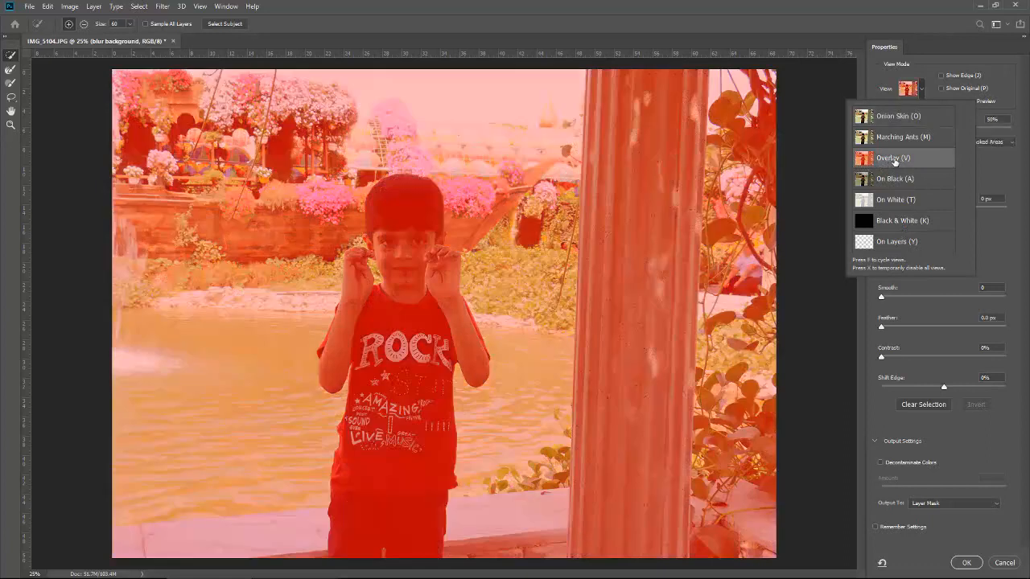
left_click(930, 46)
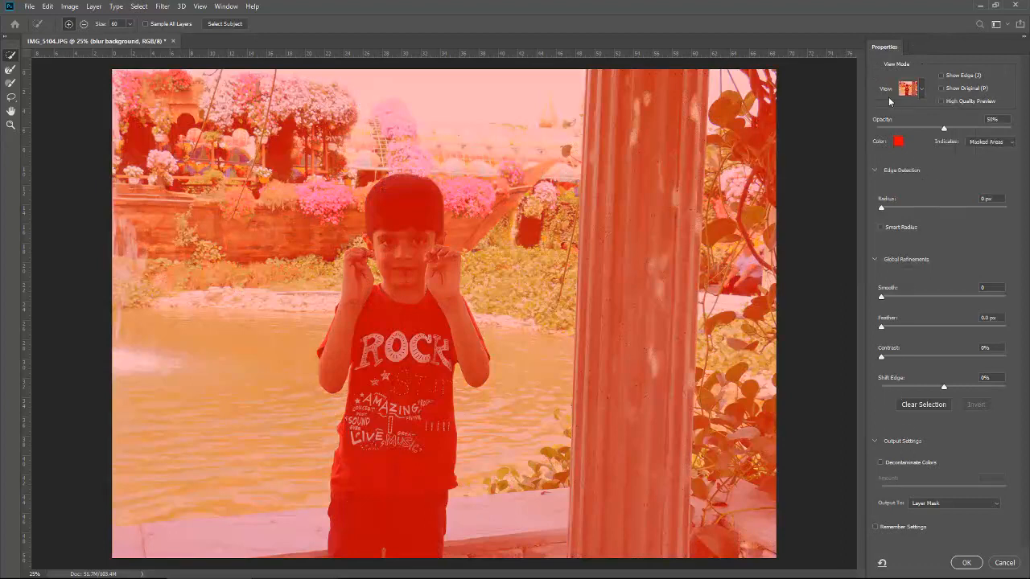
Step: Try the mask overlay at 23% opacity and restore it to 50%
left_click(898, 129)
left_click_drag(970, 129, 907, 129)
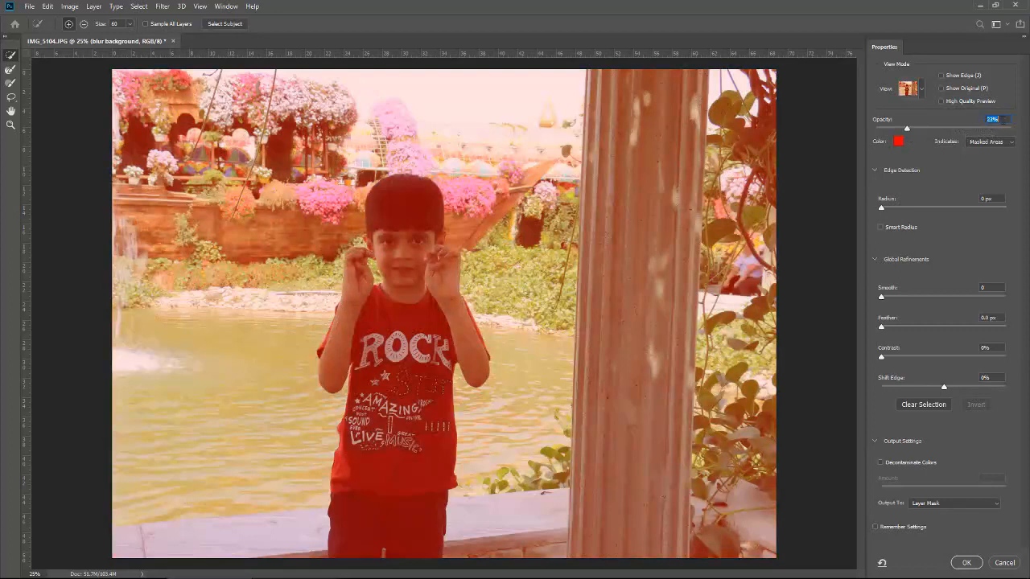
type("50")
key("Return")
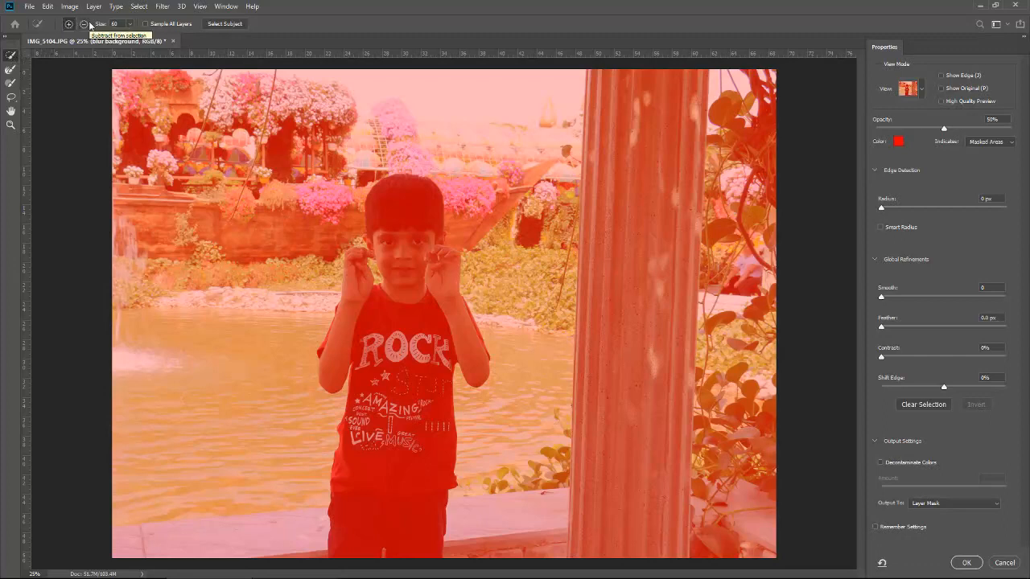
left_click(10, 70)
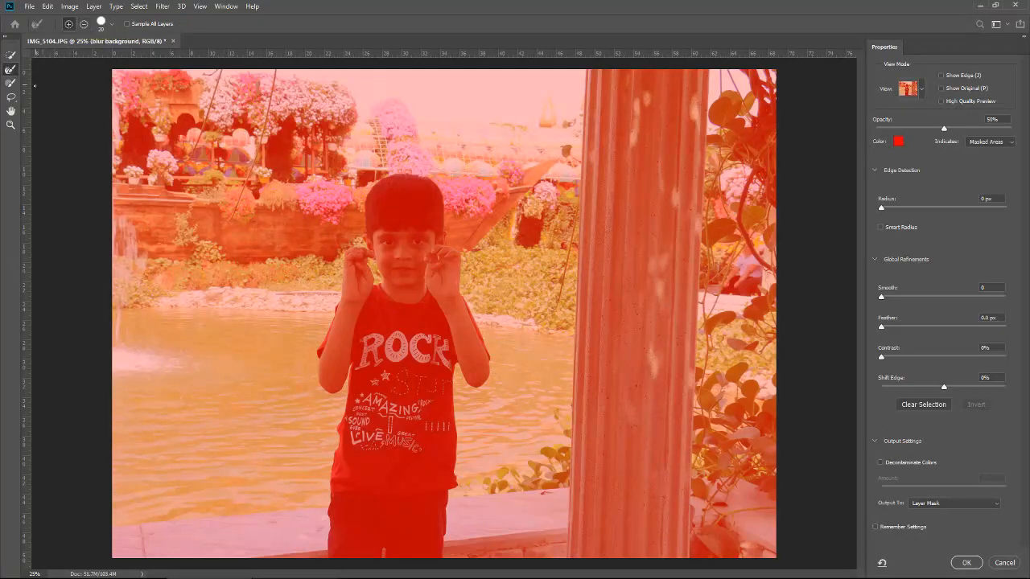
left_click(11, 83)
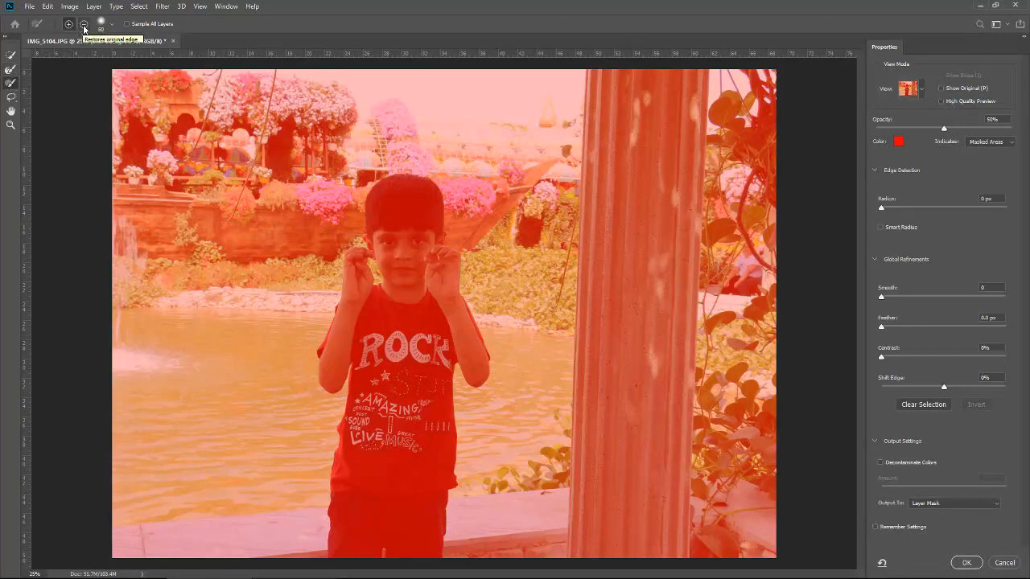
left_click(10, 58)
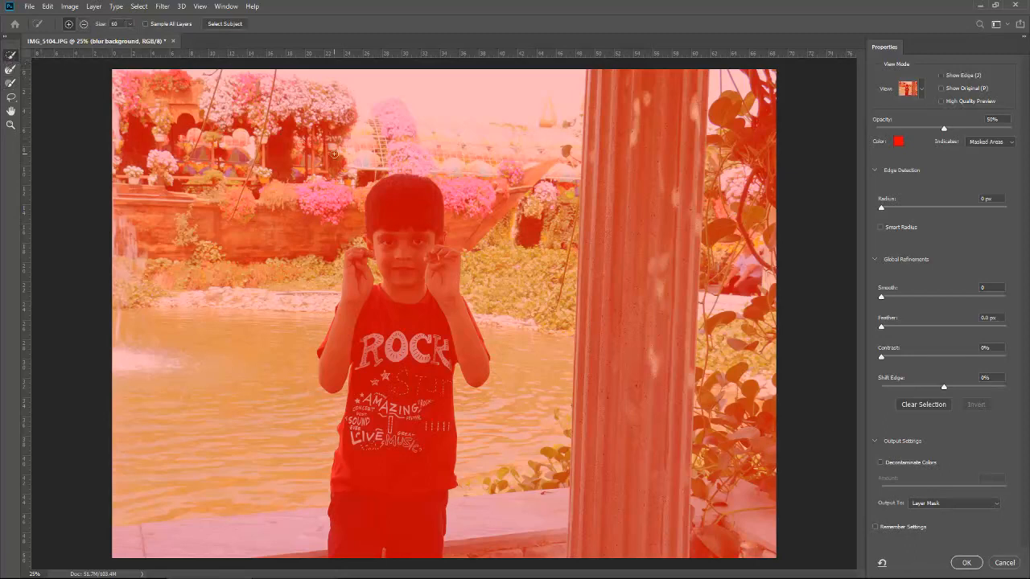
Step: Select the boy's hair, face, shirt, trousers and arms with the Quick Selection brush at size 150
key("bracketright")
key("bracketright")
key("bracketright")
key("bracketright")
key("bracketright")
key("bracketright")
left_click(404, 206)
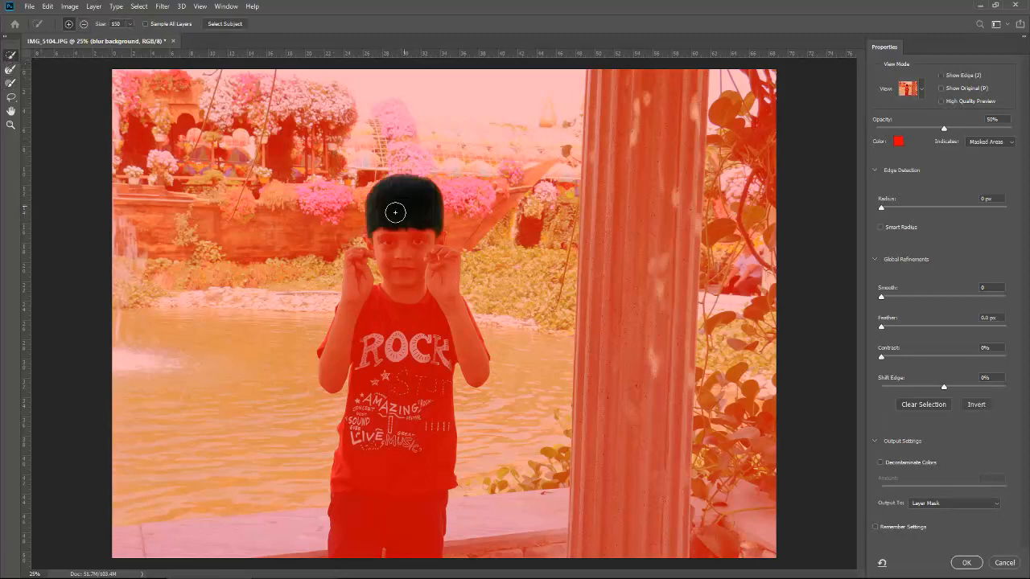
mouse_move(394, 213)
left_mouse_down()
mouse_move(394, 240)
mouse_move(400, 315)
left_mouse_up()
mouse_move(398, 355)
left_mouse_down()
mouse_move(404, 438)
mouse_move(414, 425)
mouse_move(381, 424)
mouse_move(374, 413)
mouse_move(402, 478)
mouse_move(407, 515)
left_mouse_up()
mouse_move(440, 327)
left_mouse_down()
mouse_move(446, 296)
mouse_move(408, 309)
mouse_move(362, 290)
left_mouse_up()
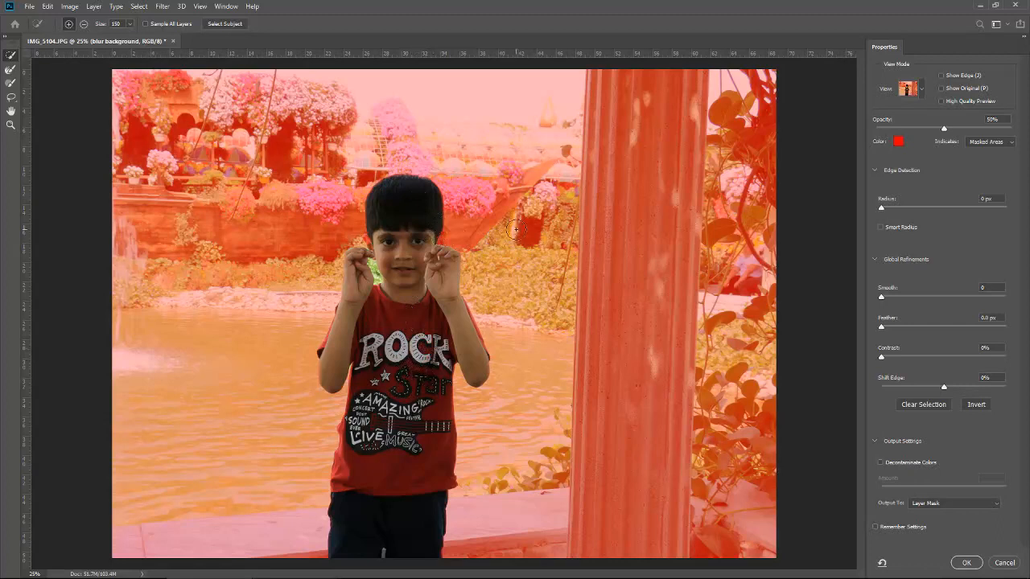
Step: Examine the boy's selection up close from head to trousers for background areas wrongly included
key("ctrl+plus")
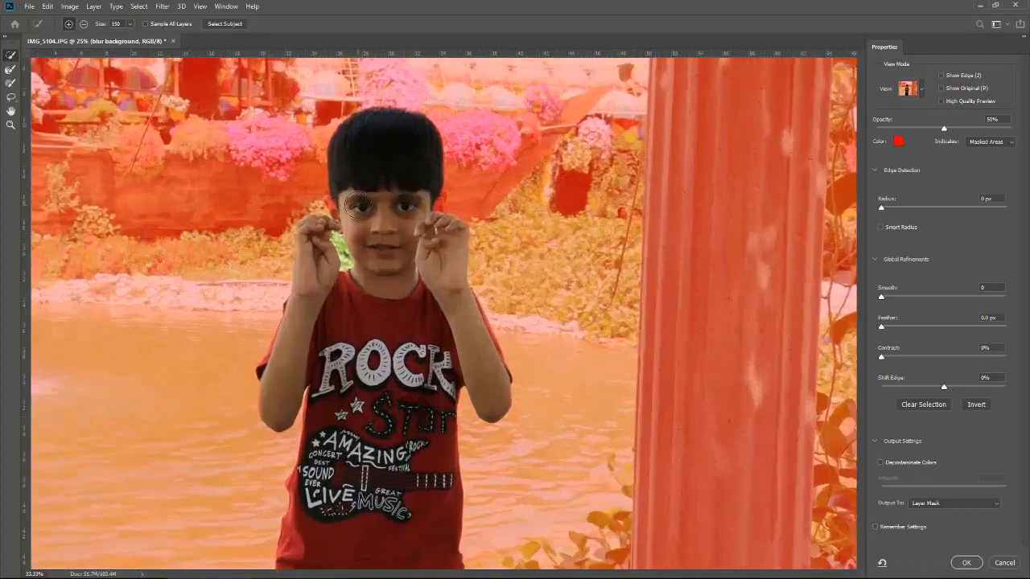
key("ctrl+plus")
key("ctrl+plus")
left_click_drag(361, 184, 435, 286)
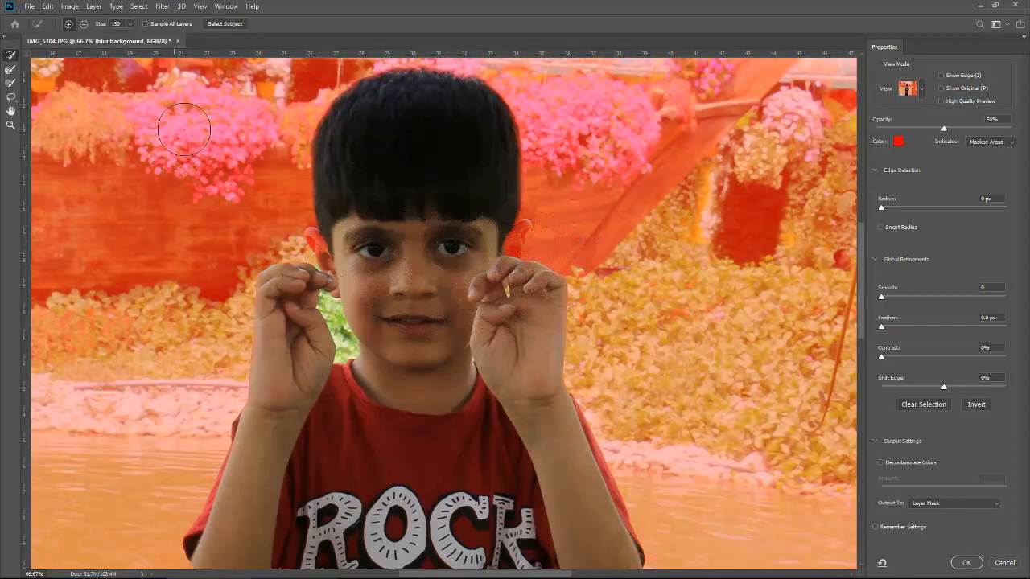
left_click_drag(415, 382, 444, 129)
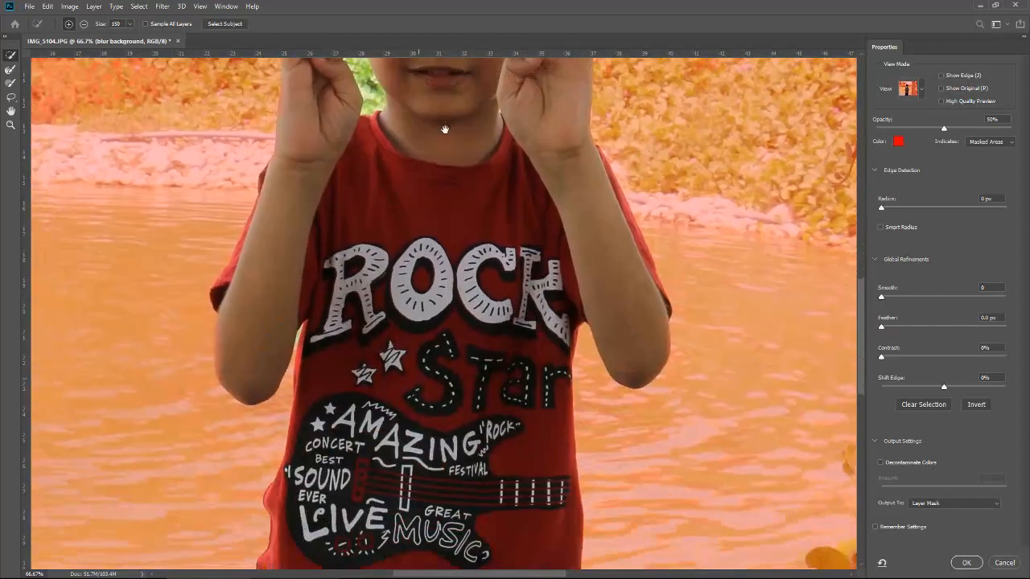
scroll(445, 129, "down", 8)
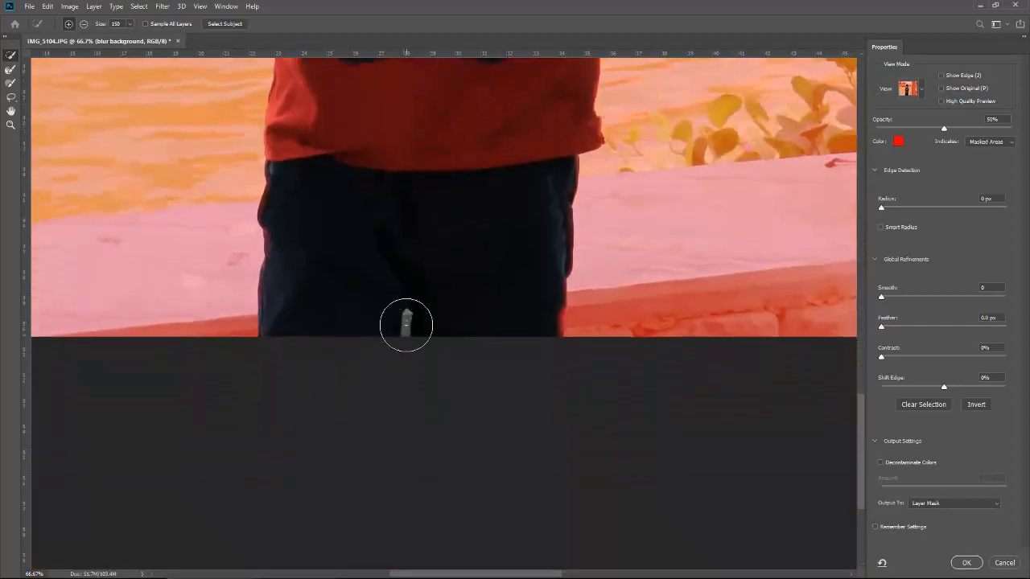
left_click_drag(459, 249, 467, 405)
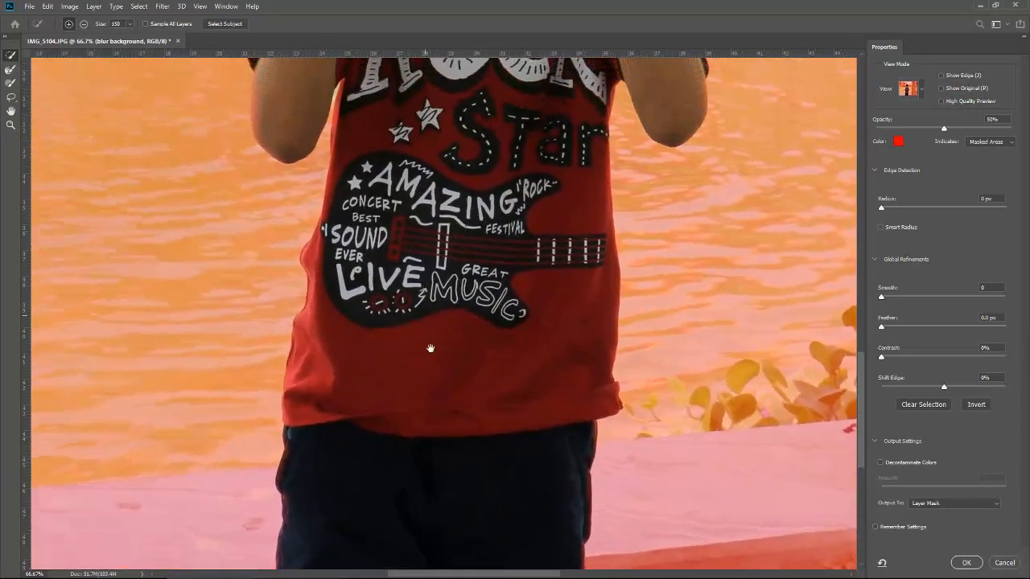
scroll(431, 347, "up", 6)
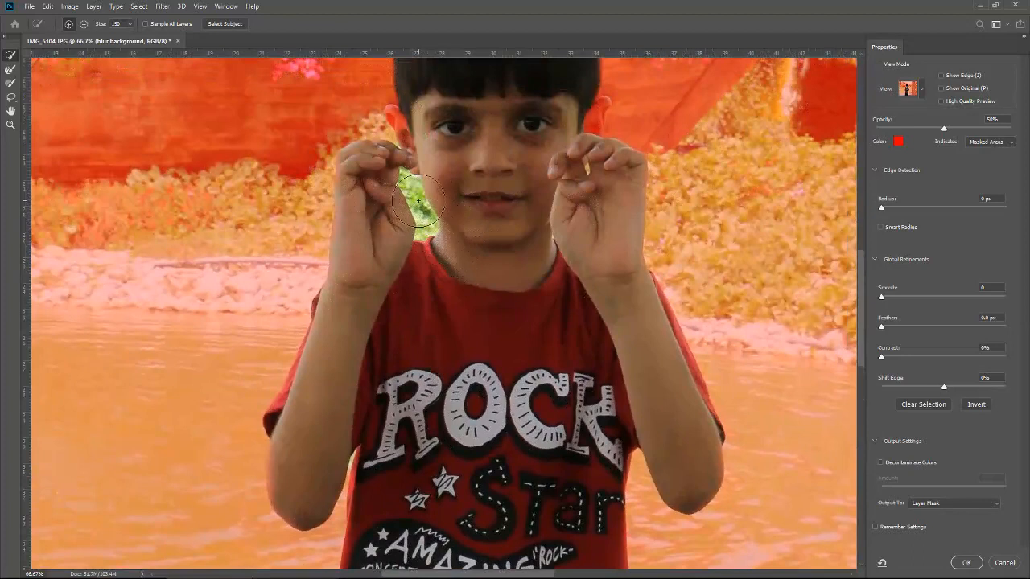
Step: Subtract the green background patch between the boy's raised hand and cheek from the selection, using brush size 45
left_click(84, 25)
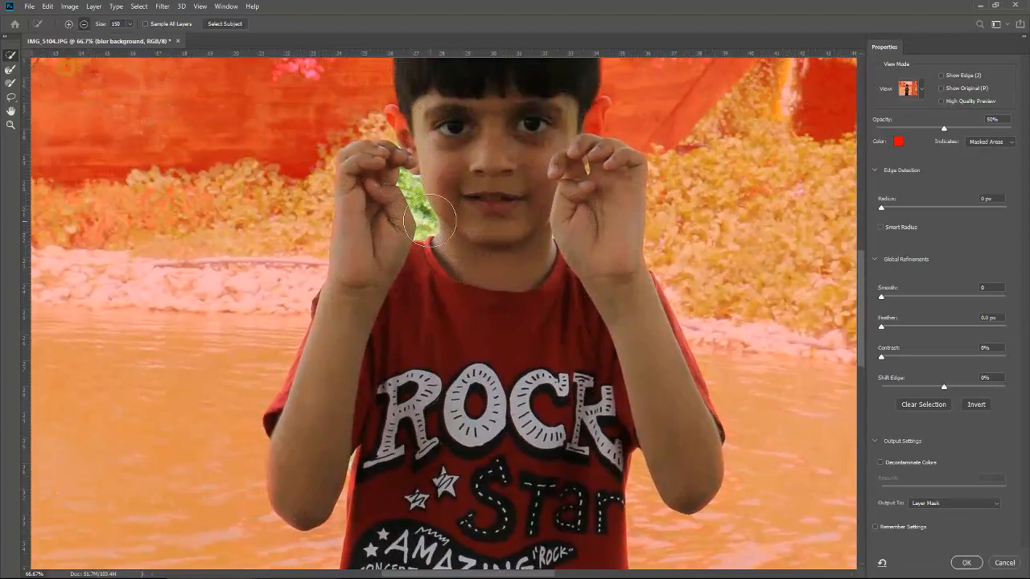
key("bracketleft")
key("bracketleft")
key("bracketleft")
key("bracketleft")
key("bracketleft")
key("bracketleft")
key("bracketleft")
key("bracketleft")
left_click_drag(418, 210, 426, 230)
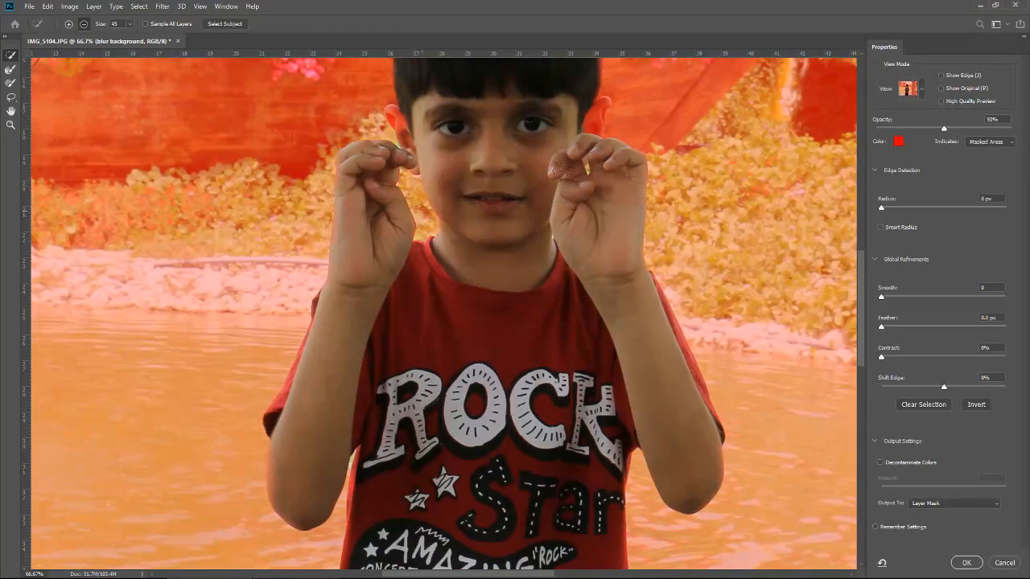
Step: Subtract the small background gap between the fingers of the other hand from the selection, using brush size 9
left_click_drag(669, 119, 581, 242)
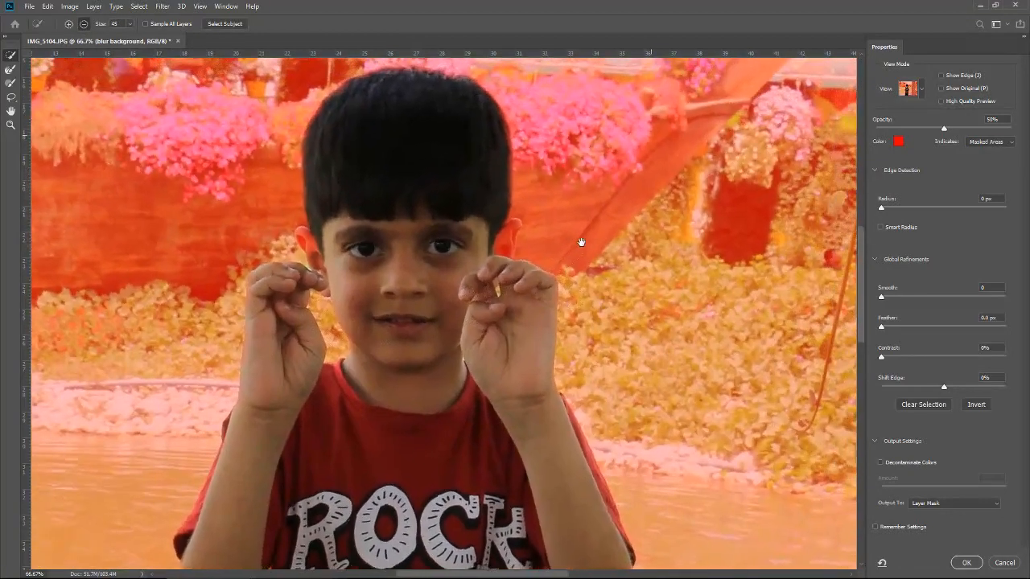
scroll(581, 242, "up", 4)
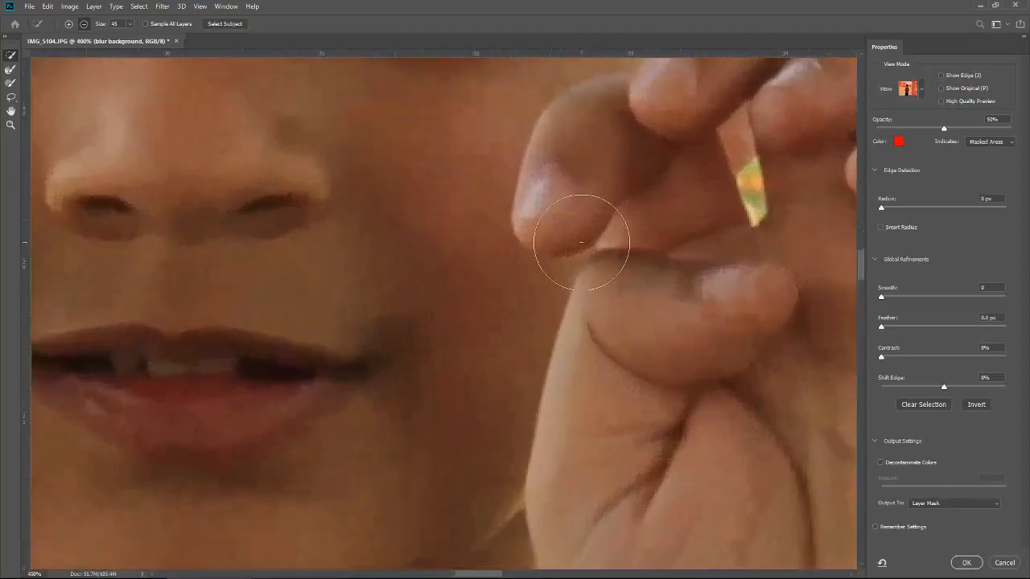
left_click_drag(655, 202, 469, 226)
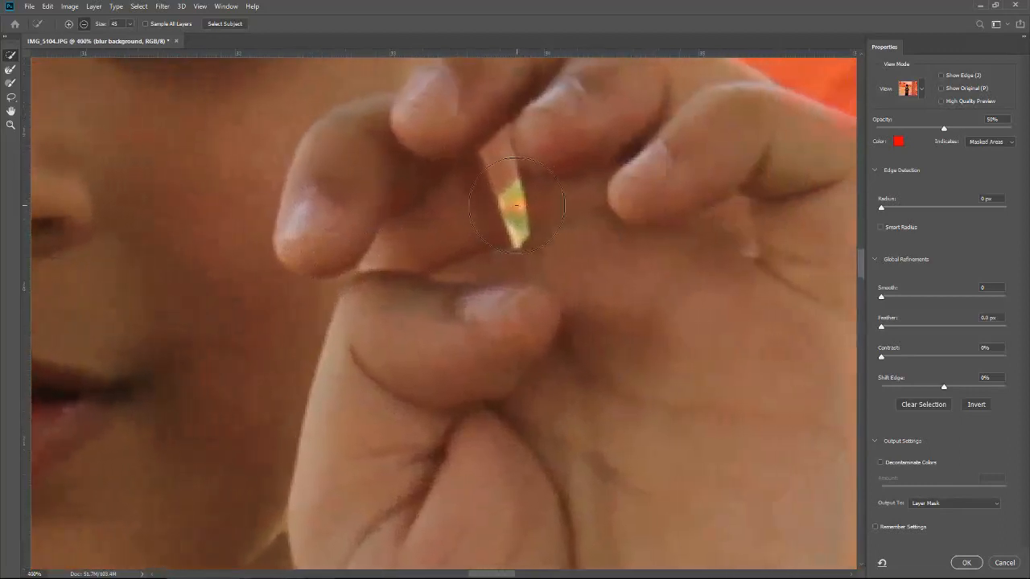
key("bracketleft")
key("bracketleft")
key("bracketleft")
key("bracketleft")
mouse_move(513, 204)
left_mouse_down()
mouse_move(516, 232)
mouse_move(523, 213)
left_mouse_up()
Step: Subtract the grey gap between the trouser legs at the photo's lower edge from the selection, using brush size 20
key("ctrl+1")
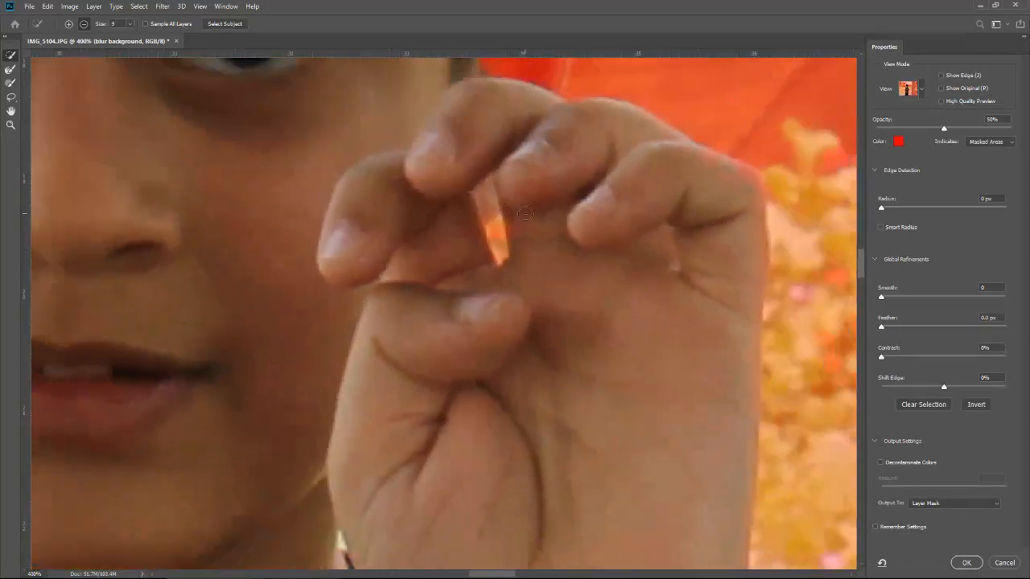
scroll(481, 317, "down", 15)
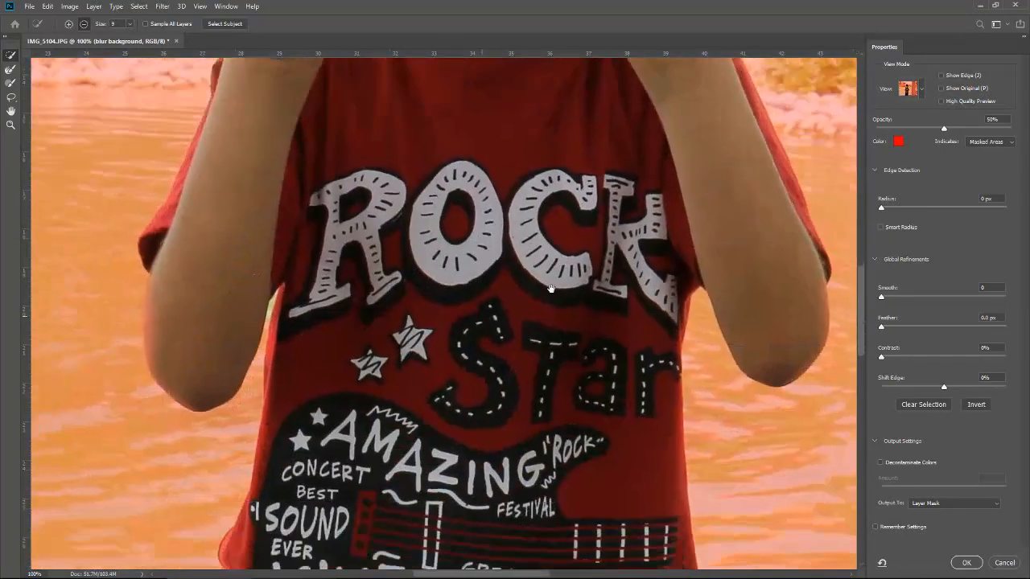
scroll(585, 329, "down", 1)
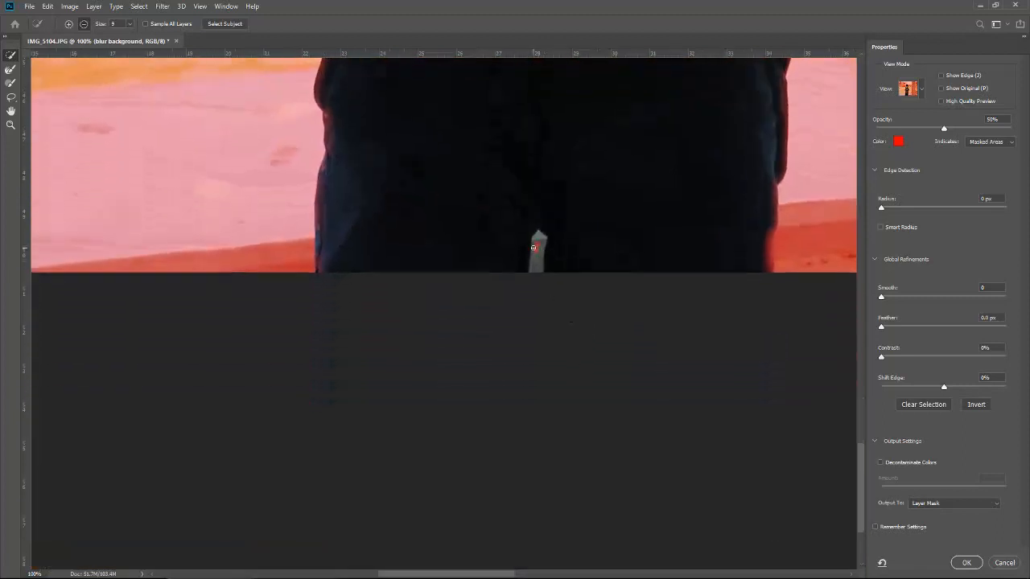
key("bracketright")
key("bracketright")
key("bracketright")
left_click_drag(535, 241, 536, 265)
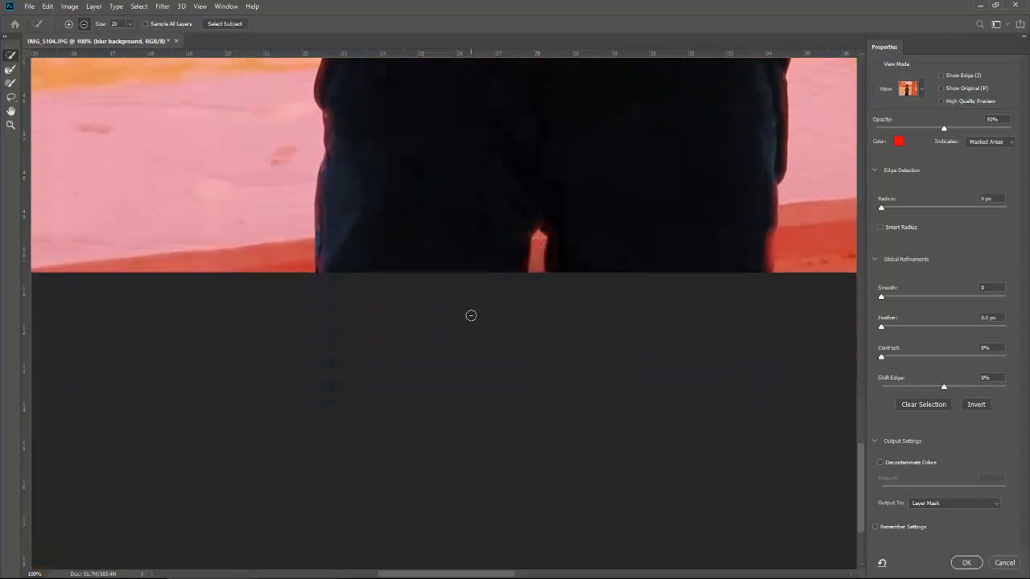
Step: Subtract the greenish background sliver between the boy's upper arm and shirt from the selection, using brush size 9
scroll(470, 315, "up", 12)
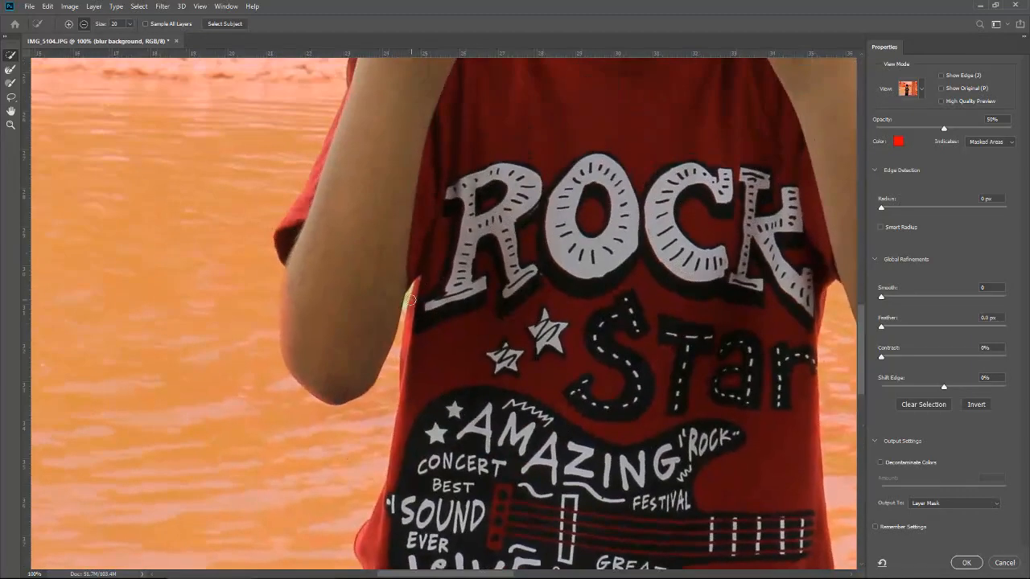
scroll(482, 282, "up", 5)
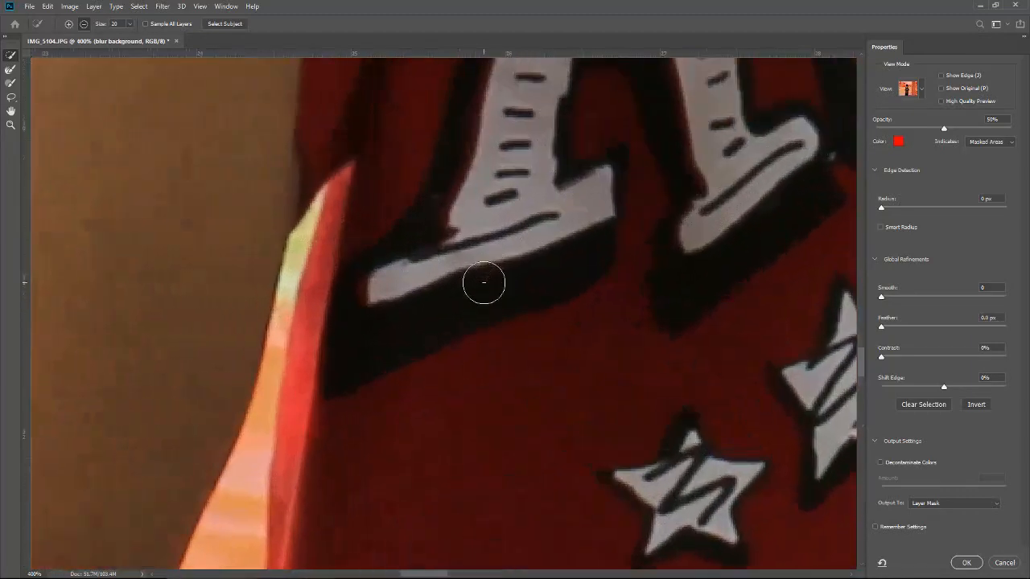
key("bracketleft")
key("bracketleft")
key("bracketleft")
key("bracketleft")
left_click(297, 244)
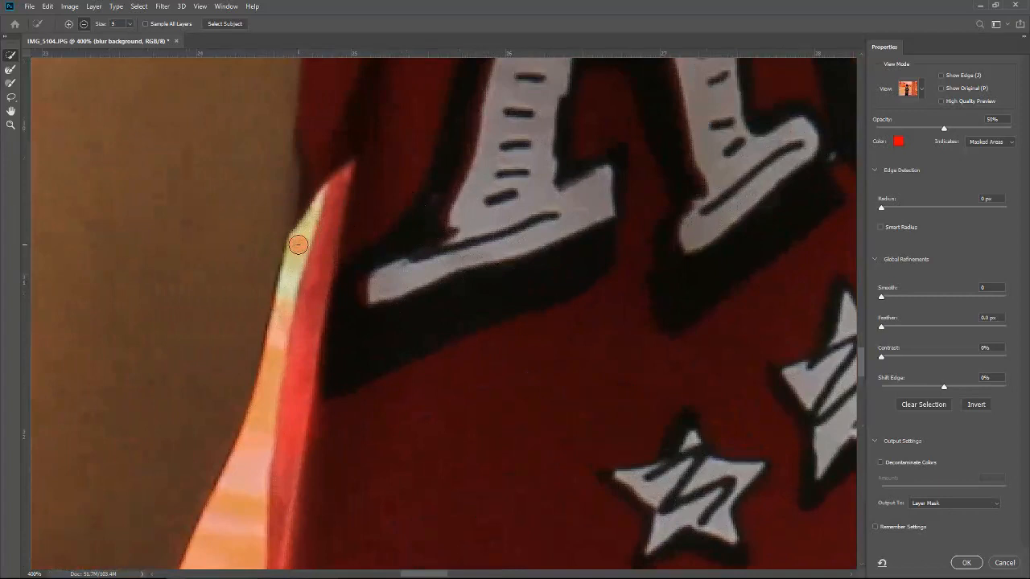
mouse_move(294, 266)
left_mouse_down()
mouse_move(287, 292)
mouse_move(308, 225)
left_mouse_up()
Step: Subtract the narrow upper tip of the gap between arm and shirt from the selection, using brush size 3
key("bracketleft")
key("bracketleft")
key("bracketleft")
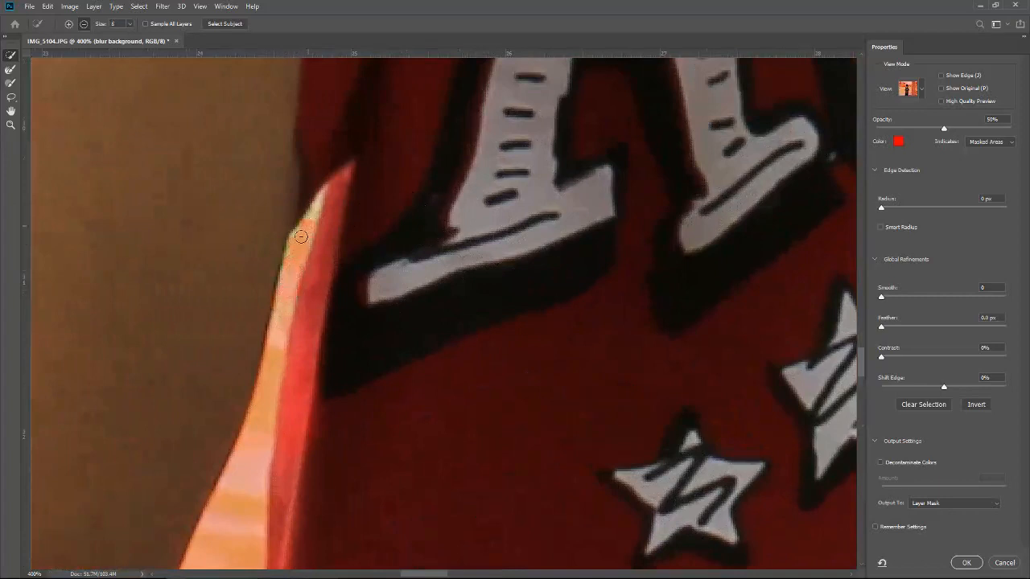
key("bracketleft")
key("bracketleft")
left_click_drag(324, 194, 316, 217)
scroll(285, 333, "down", 5)
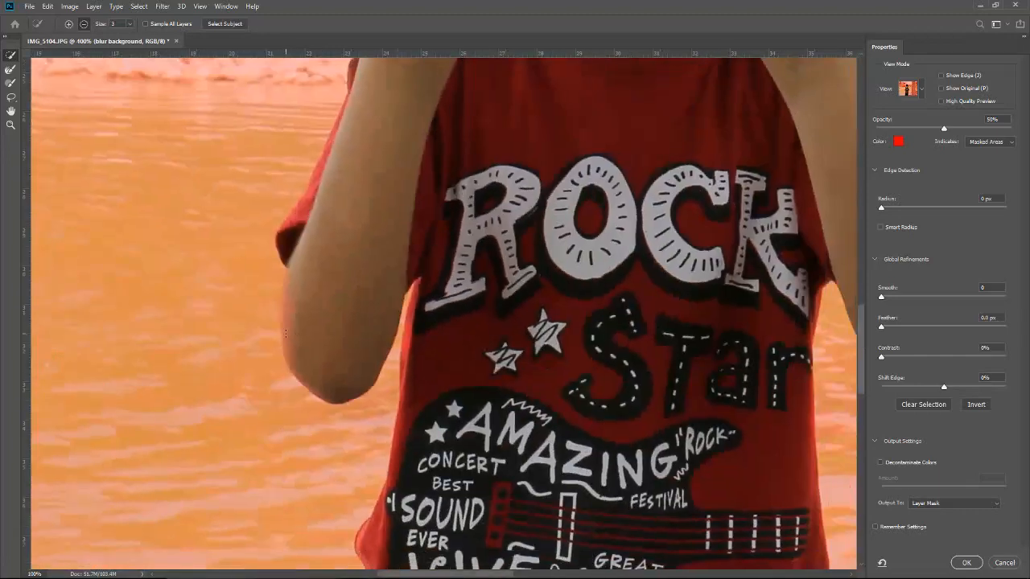
Step: Set the Edge Detection radius to 1 px while previewing the selection edge
scroll(286, 333, "down", 1)
scroll(411, 231, "down", 2)
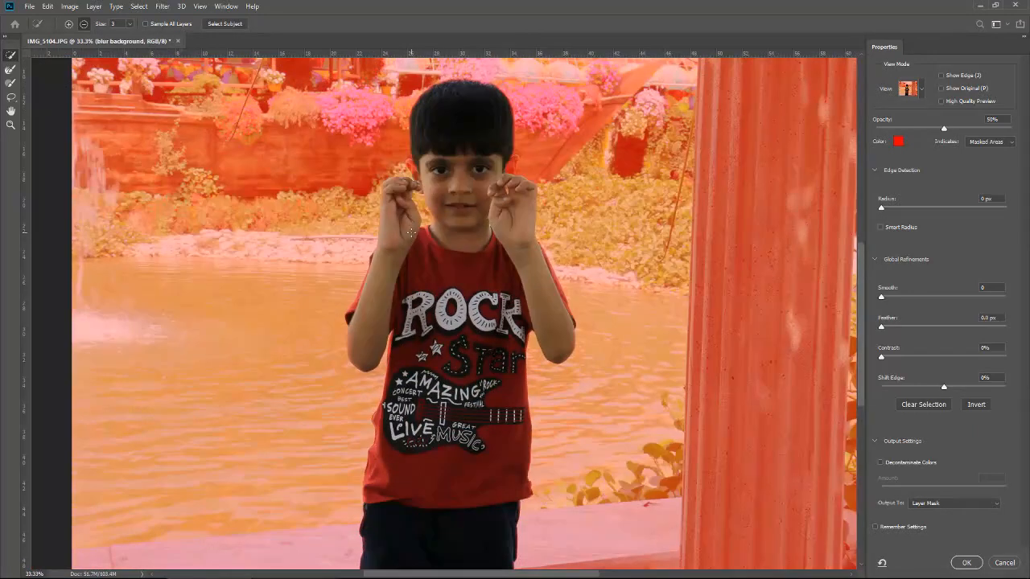
left_click(963, 76)
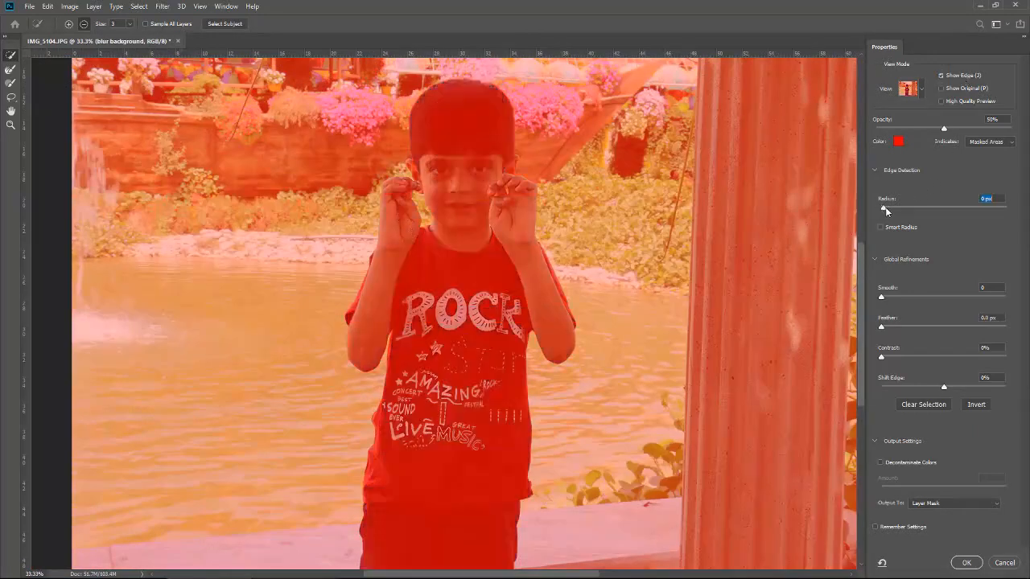
left_click_drag(887, 208, 902, 208)
left_click(941, 75)
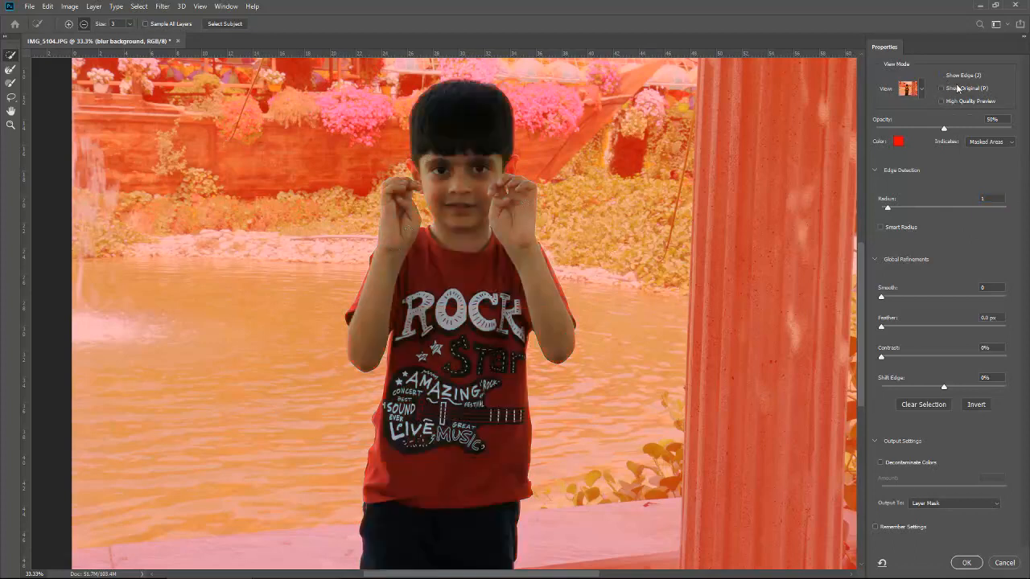
Step: Examine the edge detection band around the boy up close from head to trousers, with the edge display turned on
left_click(942, 75)
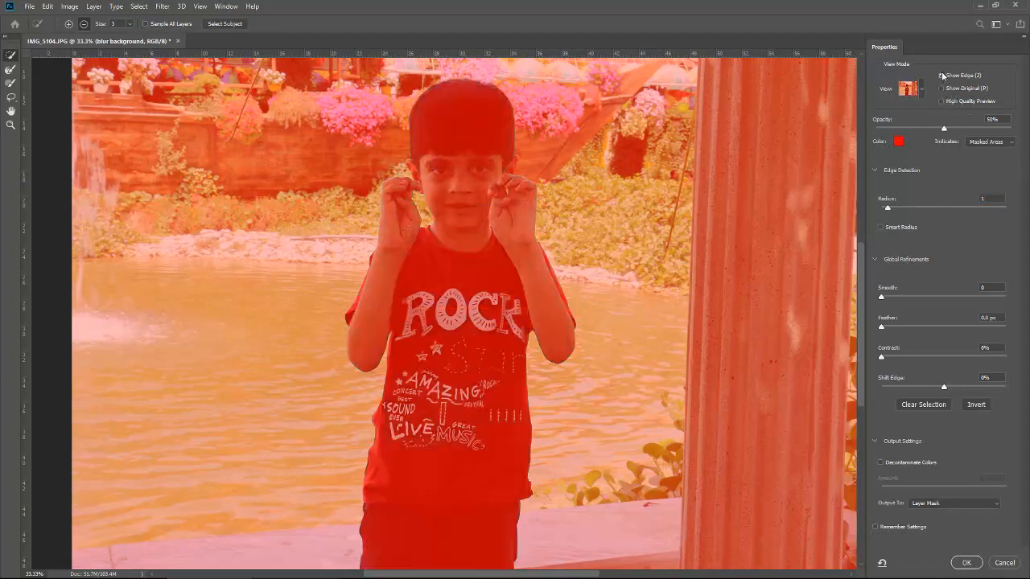
key("ctrl+plus")
key("ctrl+plus")
key("ctrl+plus")
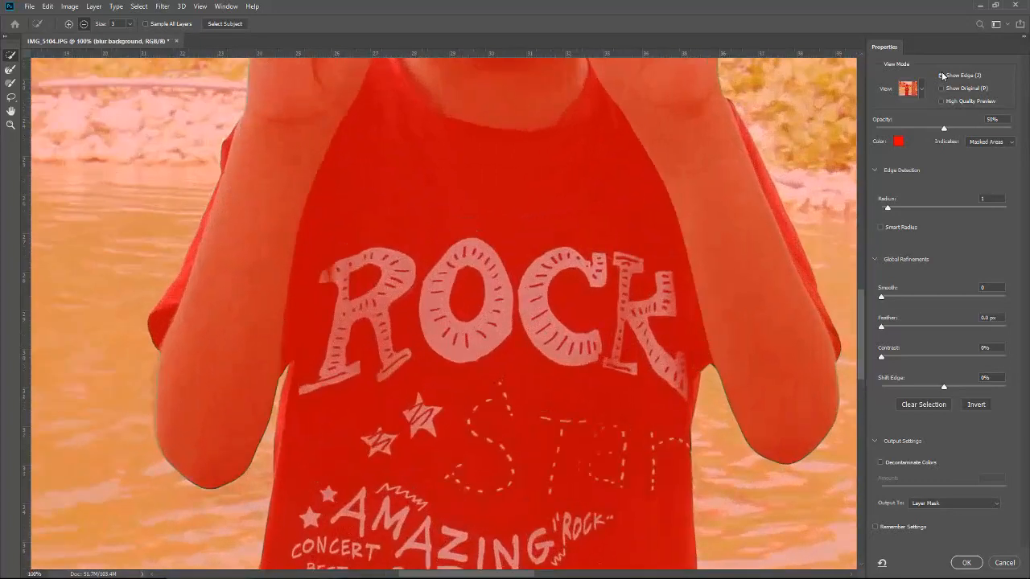
left_click_drag(649, 118, 577, 298)
left_click_drag(542, 239, 531, 358)
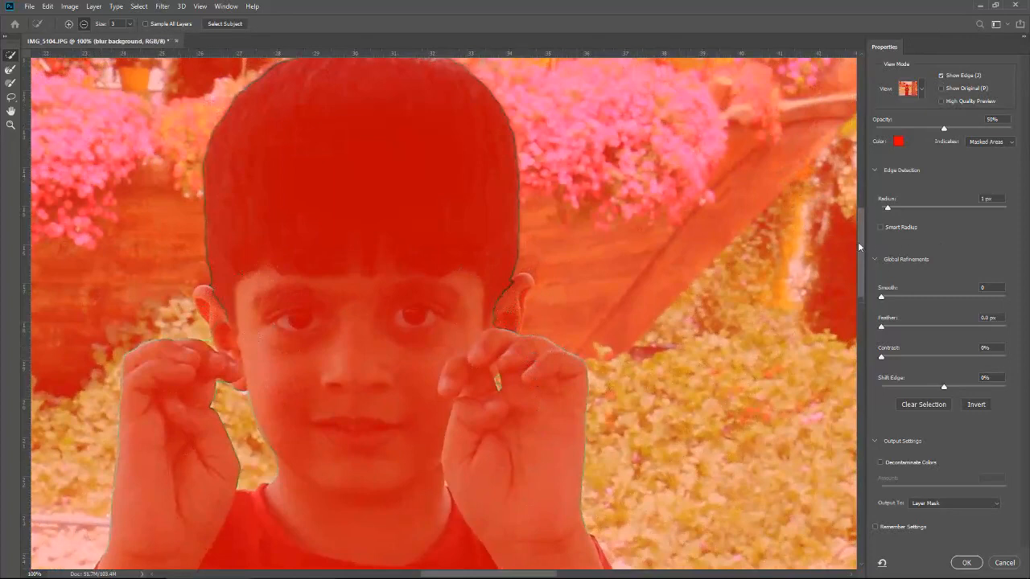
left_click_drag(859, 247, 854, 310)
left_click_drag(304, 298, 451, 266)
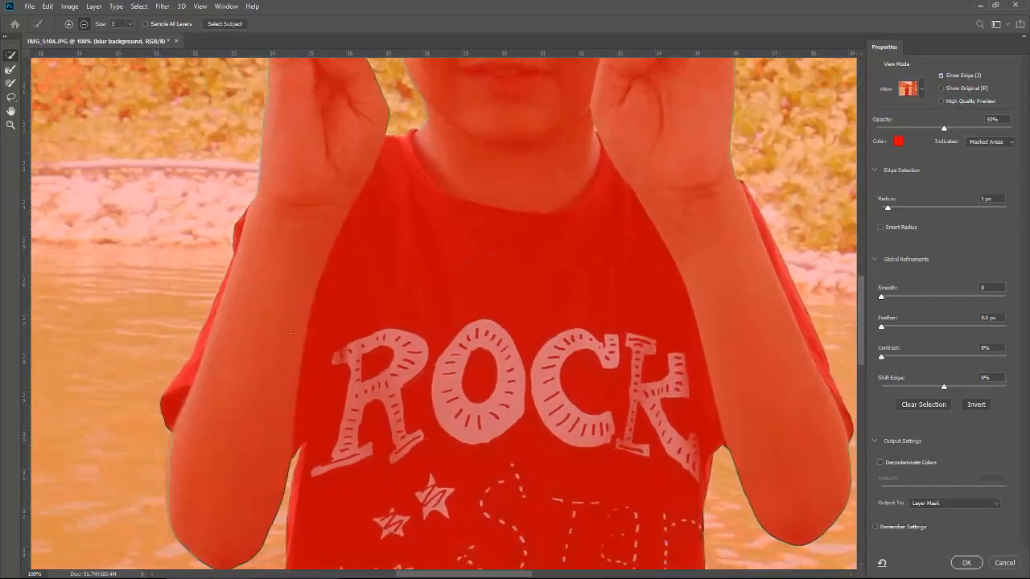
left_click_drag(737, 348, 677, 329)
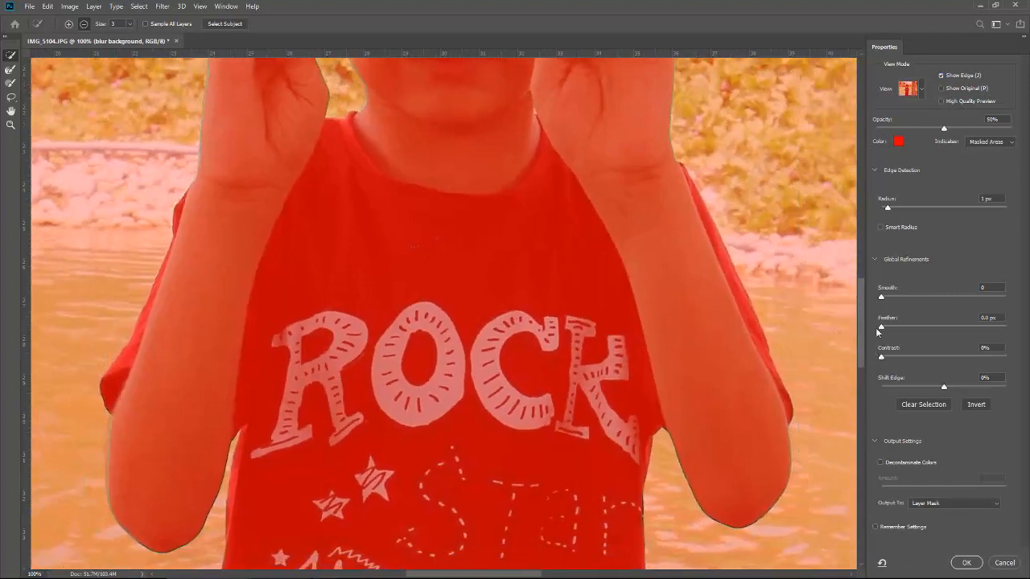
left_click_drag(859, 303, 849, 437)
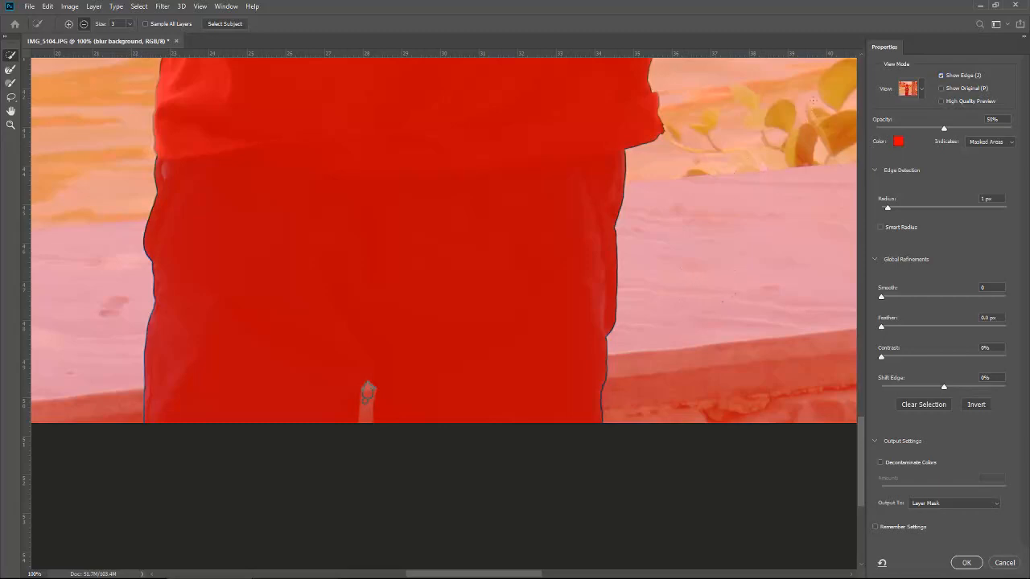
left_click(941, 77)
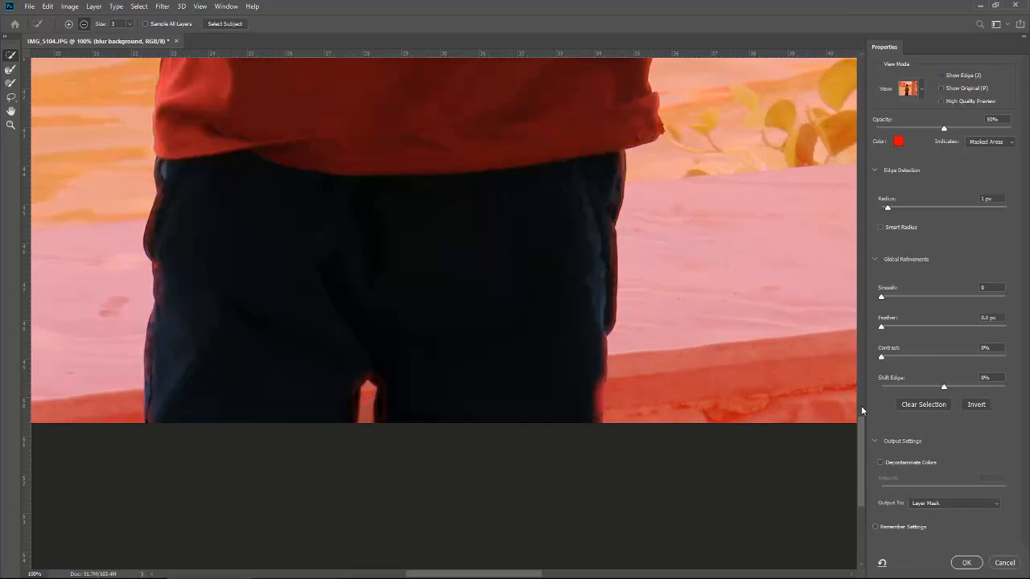
Step: Add the inner area of the ear on the photo's right side to the selection with the Brush tool, reducing its size to 25 and 15
left_click_drag(860, 427, 865, 218)
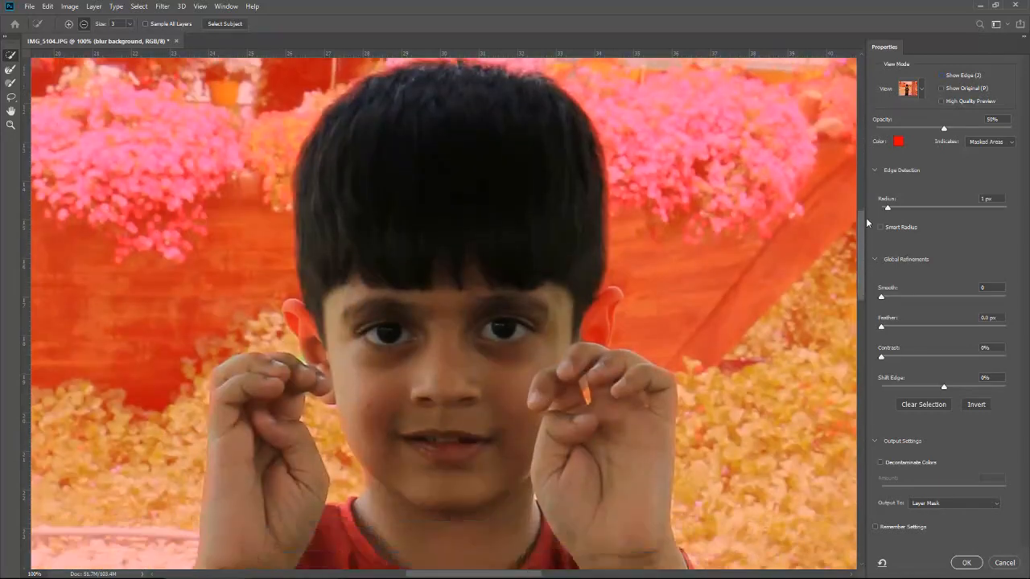
scroll(574, 294, "up", 5)
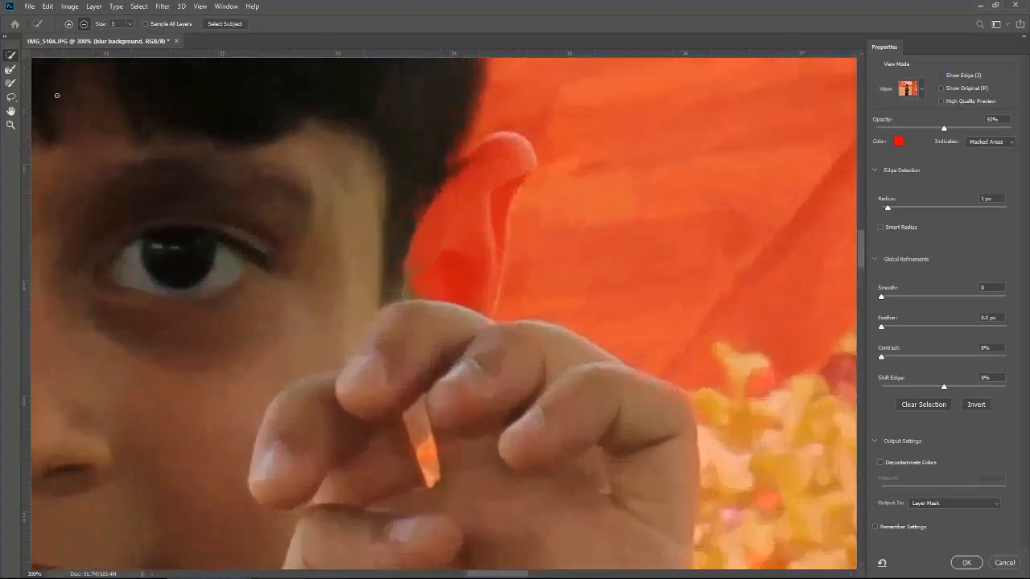
left_click(11, 85)
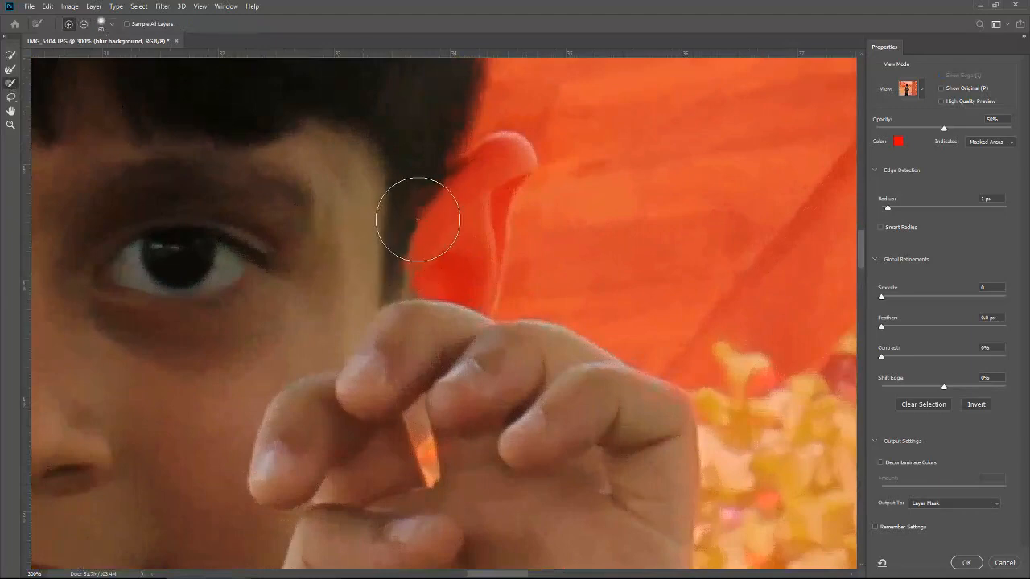
key("bracketleft")
key("bracketleft")
key("bracketleft")
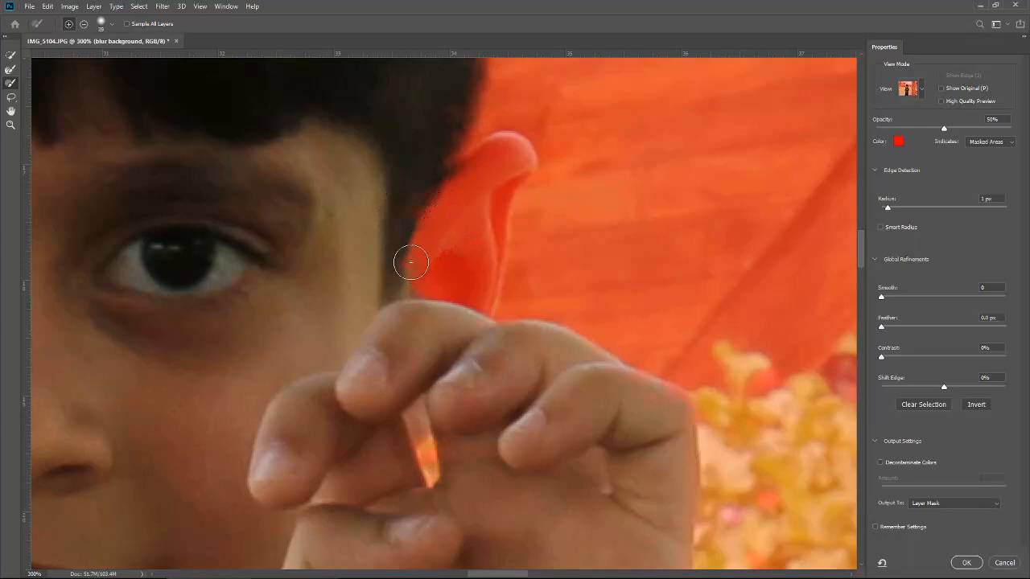
mouse_move(409, 260)
left_mouse_down()
mouse_move(421, 234)
mouse_move(444, 221)
mouse_move(455, 188)
mouse_move(496, 152)
left_mouse_up()
mouse_move(432, 290)
left_mouse_down()
mouse_move(470, 224)
mouse_move(476, 254)
mouse_move(454, 299)
mouse_move(475, 253)
mouse_move(479, 281)
mouse_move(460, 312)
left_mouse_up()
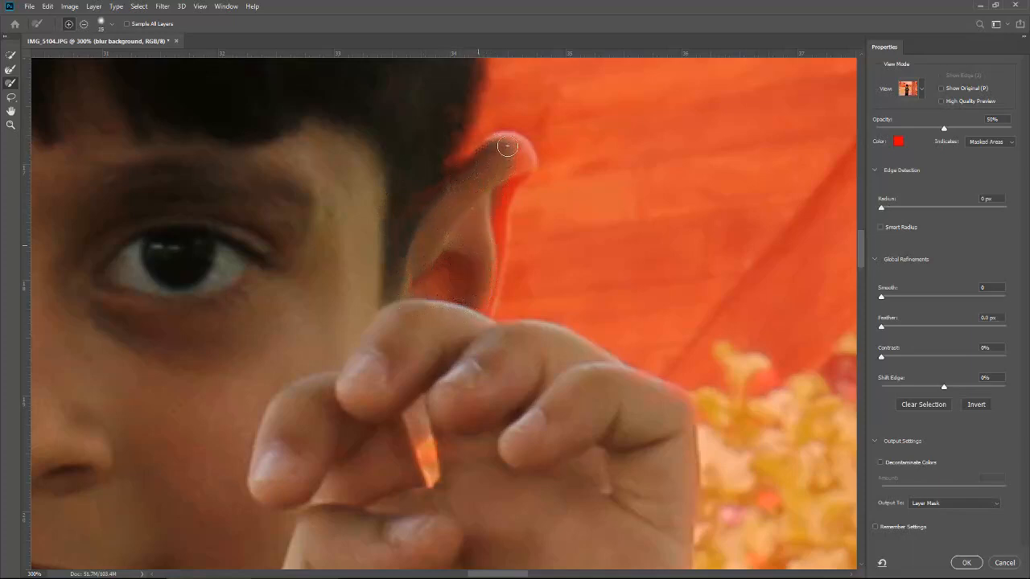
Step: Paint the outer rim and upper tip of the same ear into the selection, using brush size 15
key("ctrl+plus")
key("ctrl+plus")
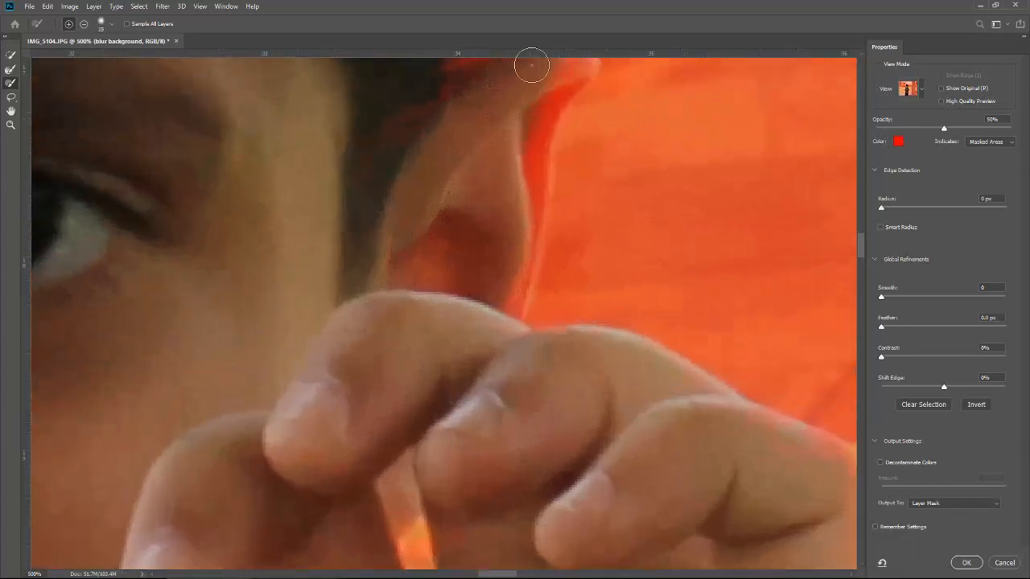
mouse_move(561, 146)
left_mouse_down()
mouse_move(448, 275)
mouse_move(430, 416)
mouse_move(410, 402)
left_mouse_up()
left_click_drag(455, 259, 442, 319)
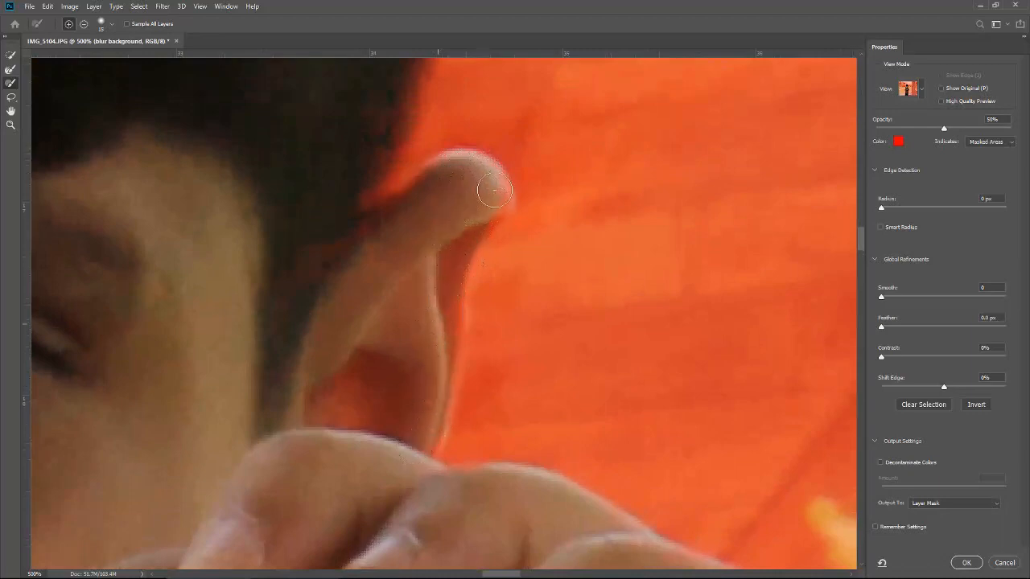
left_click_drag(349, 246, 481, 300)
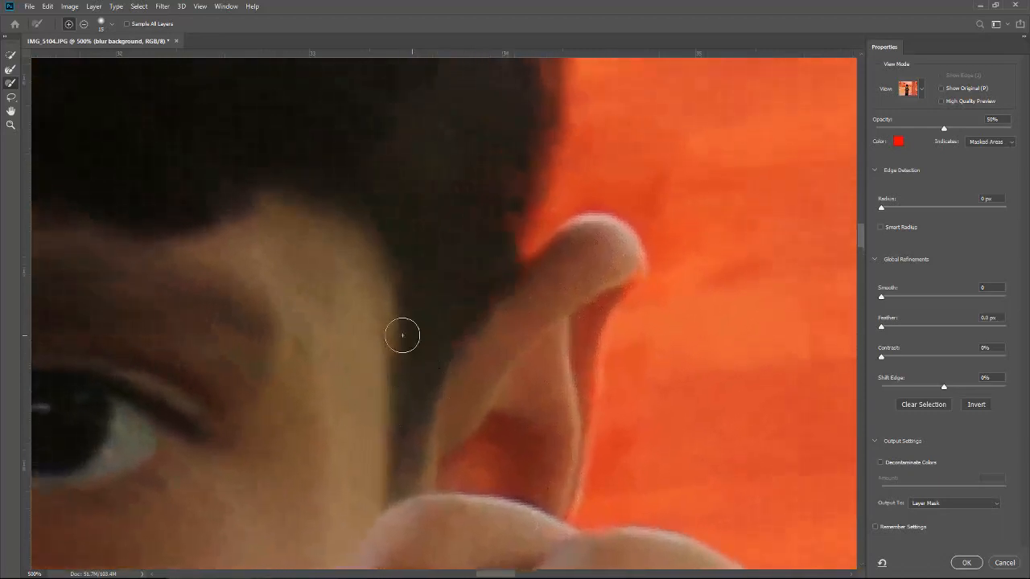
Step: Paint the ear on the photo's left side into the selection, using brush size 15
mouse_move(315, 263)
left_mouse_down()
mouse_move(623, 248)
mouse_move(719, 223)
left_mouse_up()
left_click_drag(230, 241, 531, 202)
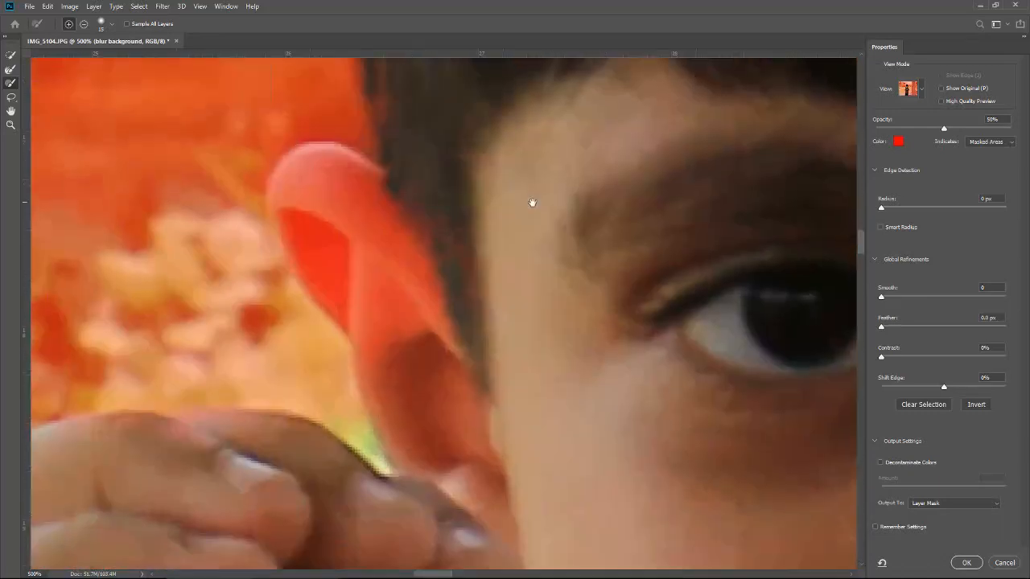
mouse_move(465, 363)
left_mouse_down()
mouse_move(440, 288)
mouse_move(370, 190)
mouse_move(373, 216)
mouse_move(465, 371)
mouse_move(403, 367)
mouse_move(326, 273)
mouse_move(364, 300)
mouse_move(383, 254)
mouse_move(341, 194)
mouse_move(366, 235)
mouse_move(375, 191)
mouse_move(321, 162)
mouse_move(298, 163)
mouse_move(288, 180)
mouse_move(301, 225)
mouse_move(348, 292)
mouse_move(317, 190)
mouse_move(386, 315)
mouse_move(301, 244)
mouse_move(378, 337)
mouse_move(426, 425)
mouse_move(483, 439)
mouse_move(470, 445)
mouse_move(367, 360)
mouse_move(407, 301)
mouse_move(387, 223)
mouse_move(464, 291)
mouse_move(484, 264)
left_mouse_up()
left_click_drag(426, 228, 534, 308)
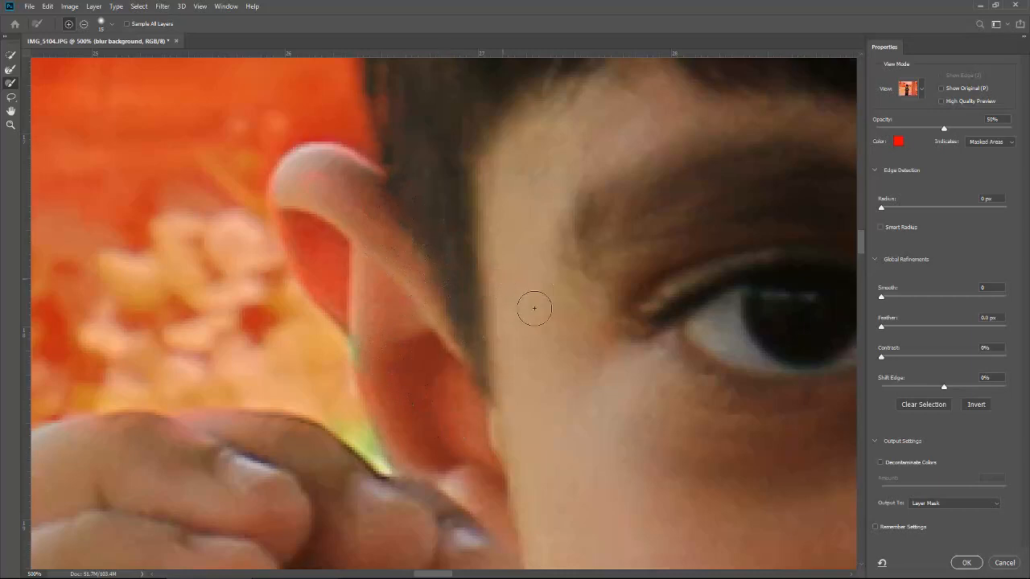
left_click_drag(500, 440, 472, 177)
mouse_move(481, 241)
left_mouse_down()
mouse_move(494, 227)
mouse_move(508, 143)
mouse_move(483, 124)
left_mouse_up()
Step: Paint the outer edge of the raised hand on the photo's left side fully into the selection, using brush size 30
key("ctrl+minus")
key("ctrl+minus")
key("ctrl+minus")
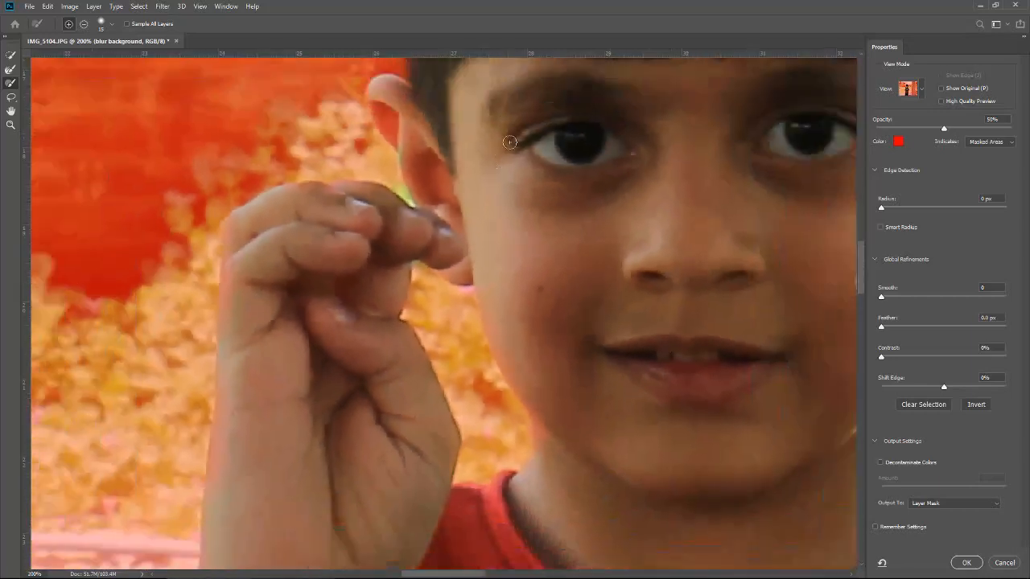
left_click_drag(397, 245, 383, 169)
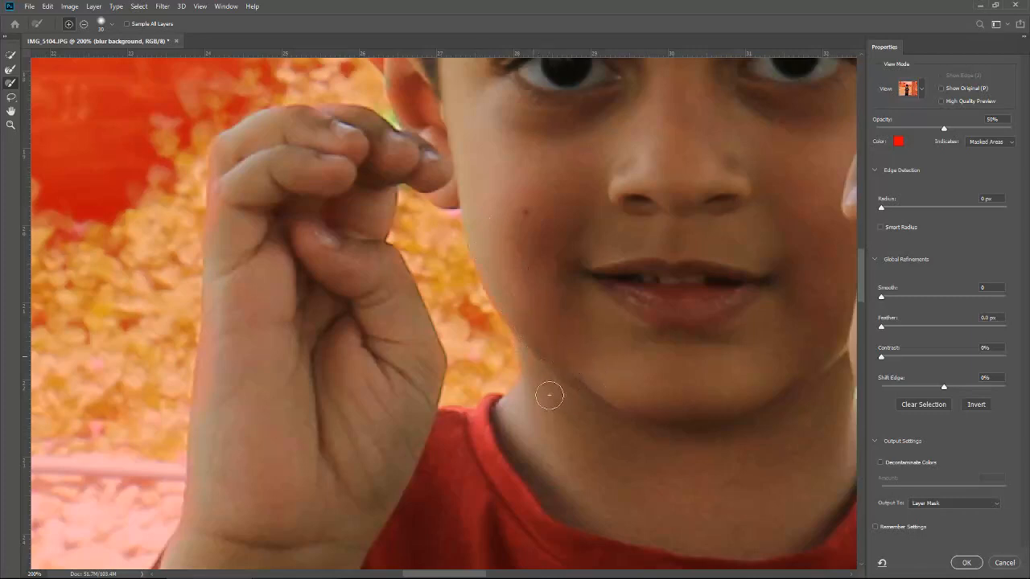
left_click_drag(374, 257, 534, 266)
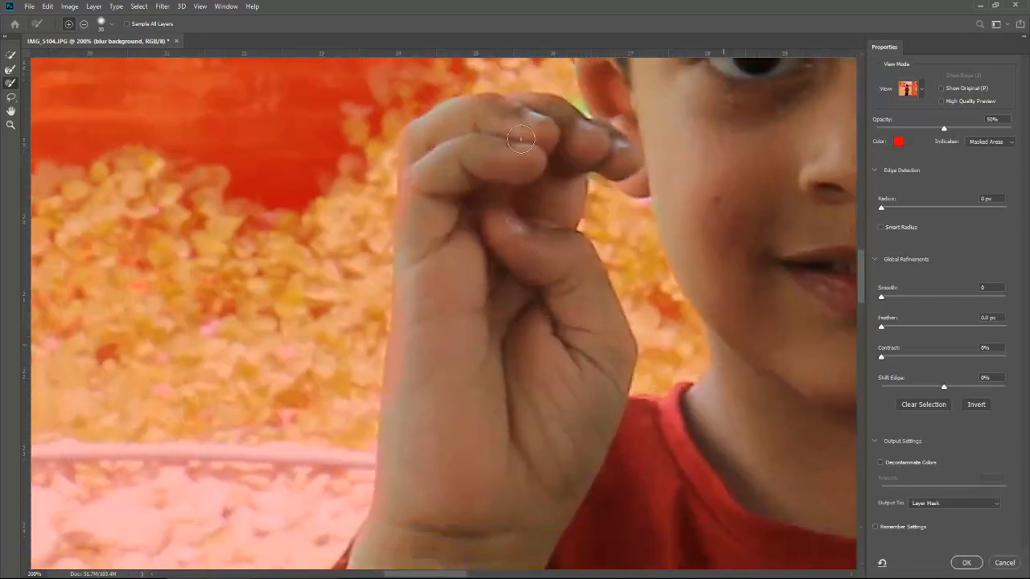
left_click_drag(406, 193, 420, 259)
left_click_drag(415, 141, 411, 188)
Step: Paint the outer edge of the wrist, forearm and elbow on the photo's left side into the selection, using brush size 30
scroll(482, 355, "down", 3)
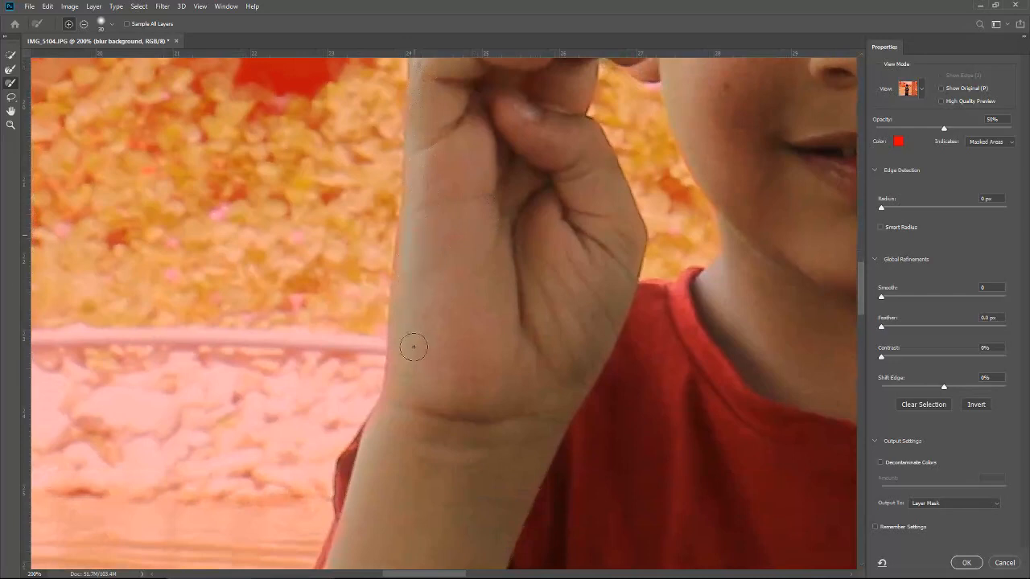
left_click_drag(430, 331, 476, 172)
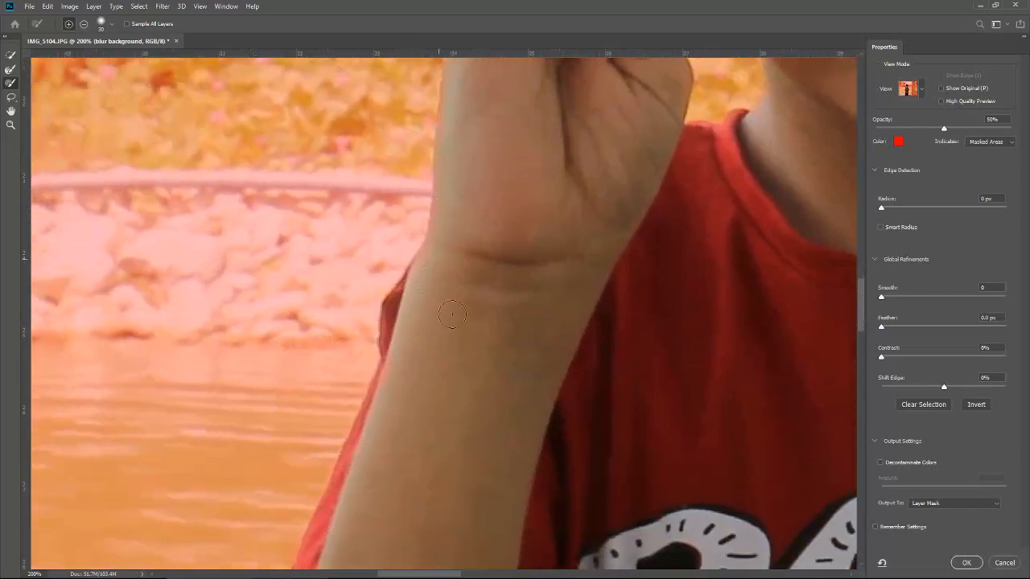
left_click_drag(452, 315, 526, 55)
left_click_drag(420, 313, 423, 195)
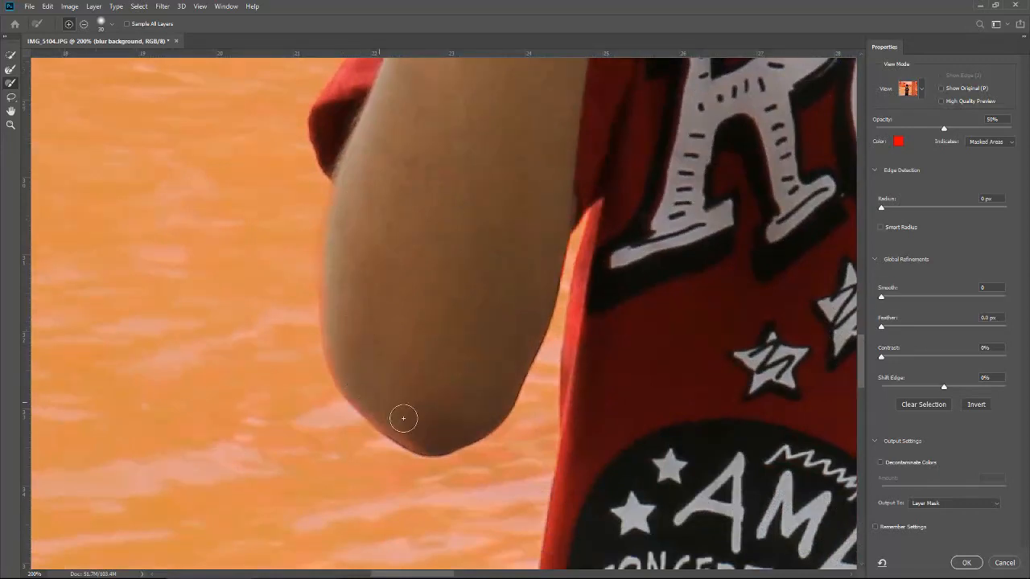
Step: Paint the left edge of the shirt and trousers and the rim of the gap between the legs into the selection, using brush size 30
left_click_drag(602, 391, 494, 179)
left_click_drag(586, 453, 497, 136)
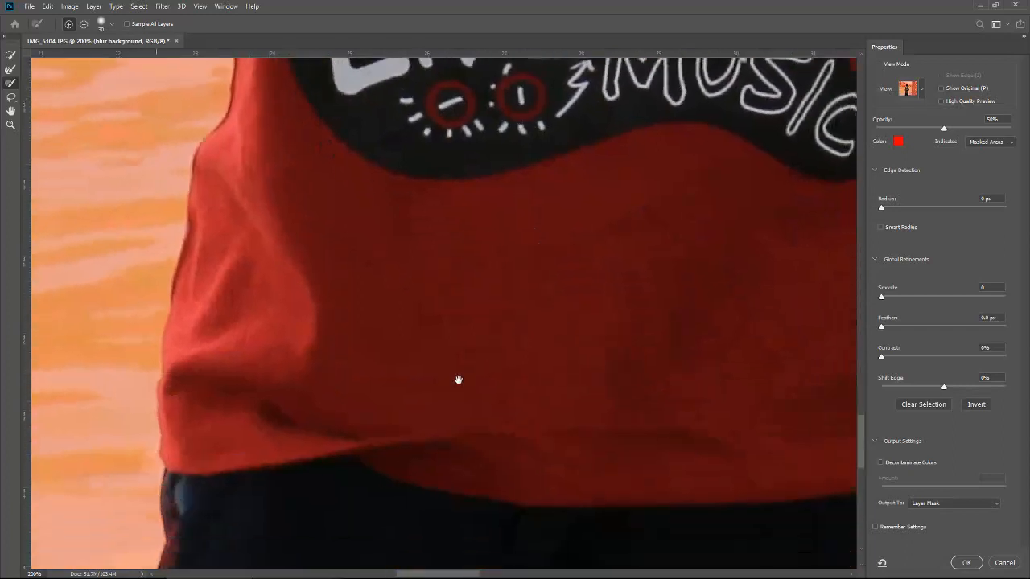
left_click_drag(458, 379, 476, 182)
left_click_drag(343, 202, 381, 263)
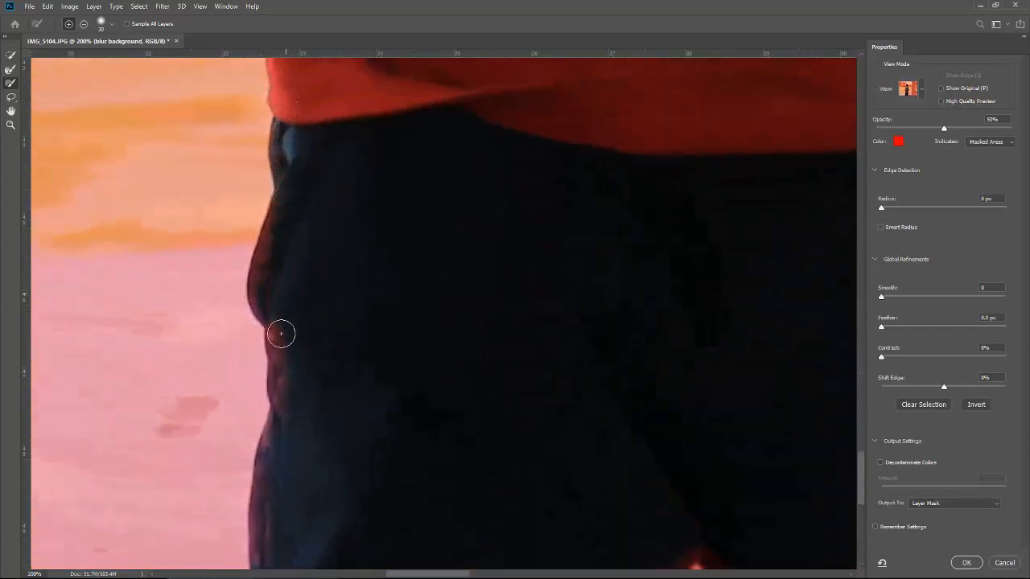
mouse_move(341, 377)
left_mouse_down()
mouse_move(410, 145)
mouse_move(398, 107)
left_mouse_up()
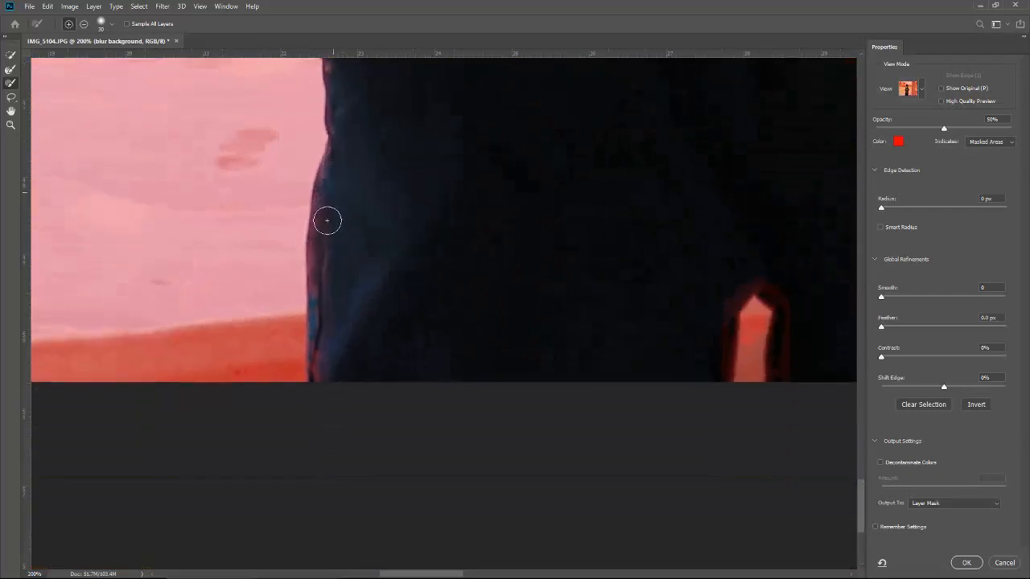
left_click_drag(429, 379, 301, 301)
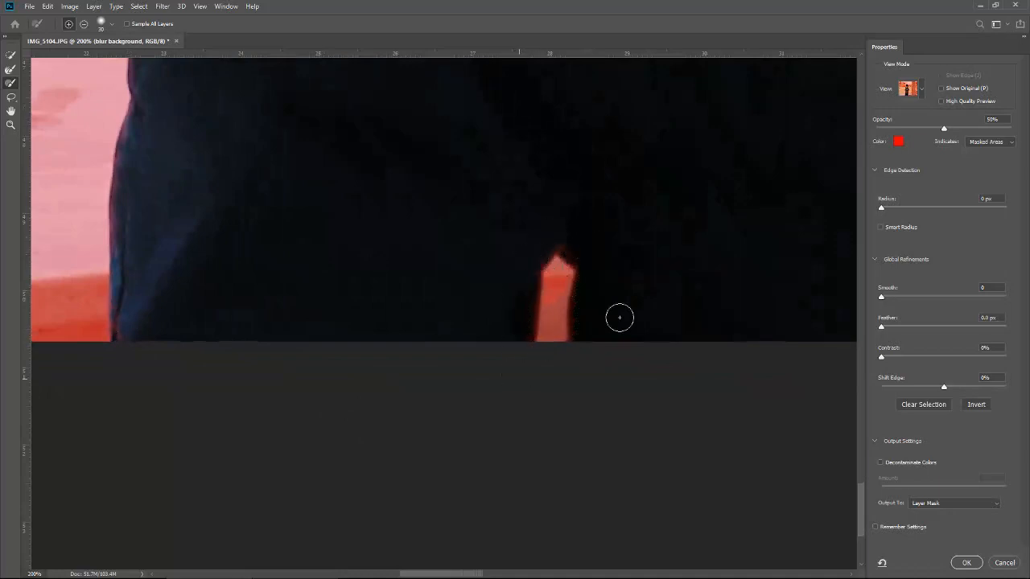
Step: Paint the trousers' outer edge on the photo's right side fully into the selection, using brush size 30
mouse_move(594, 243)
left_mouse_down()
mouse_move(359, 426)
mouse_move(391, 347)
mouse_move(459, 301)
left_mouse_up()
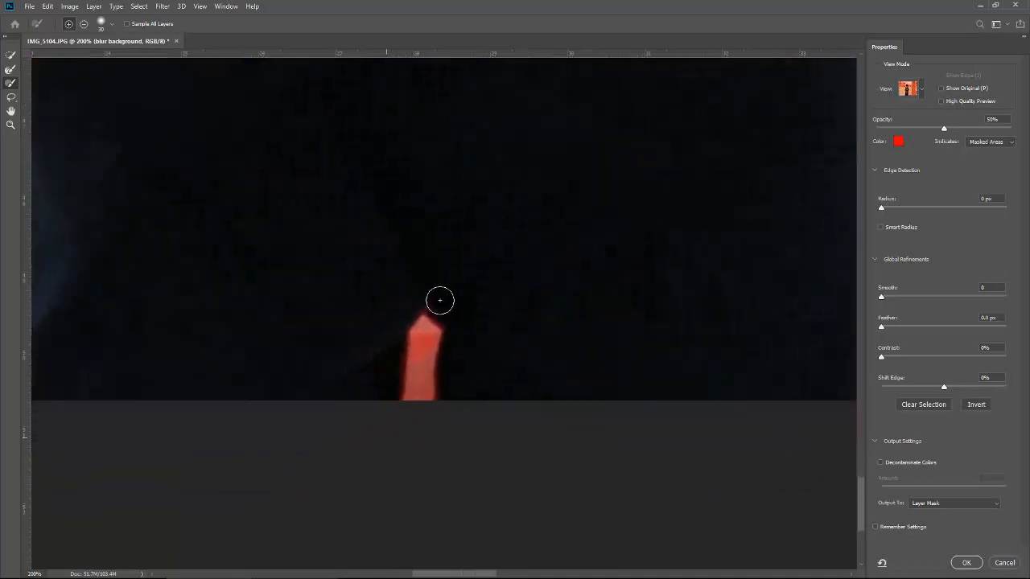
left_click_drag(472, 262, 264, 313)
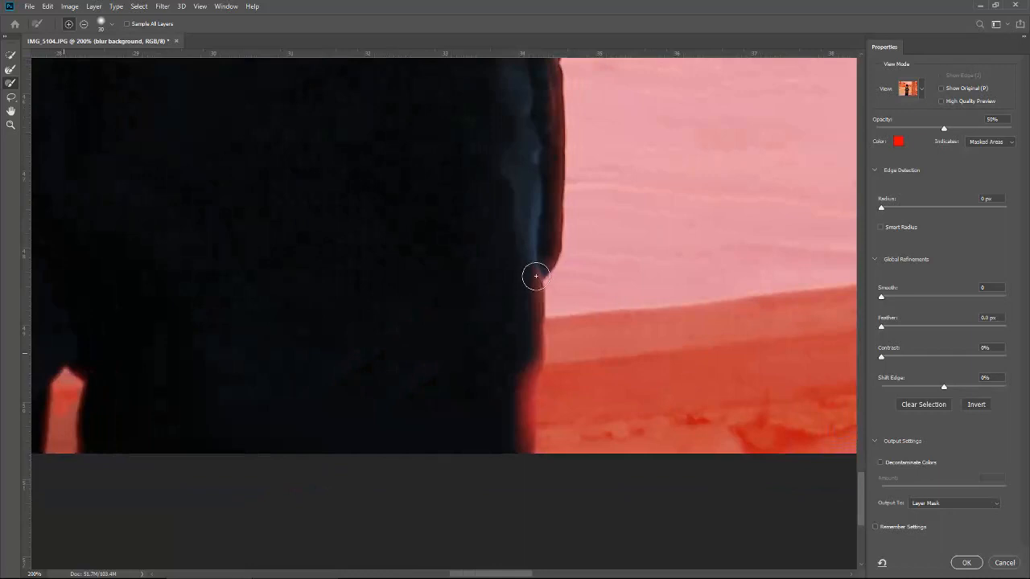
left_click_drag(536, 276, 518, 489)
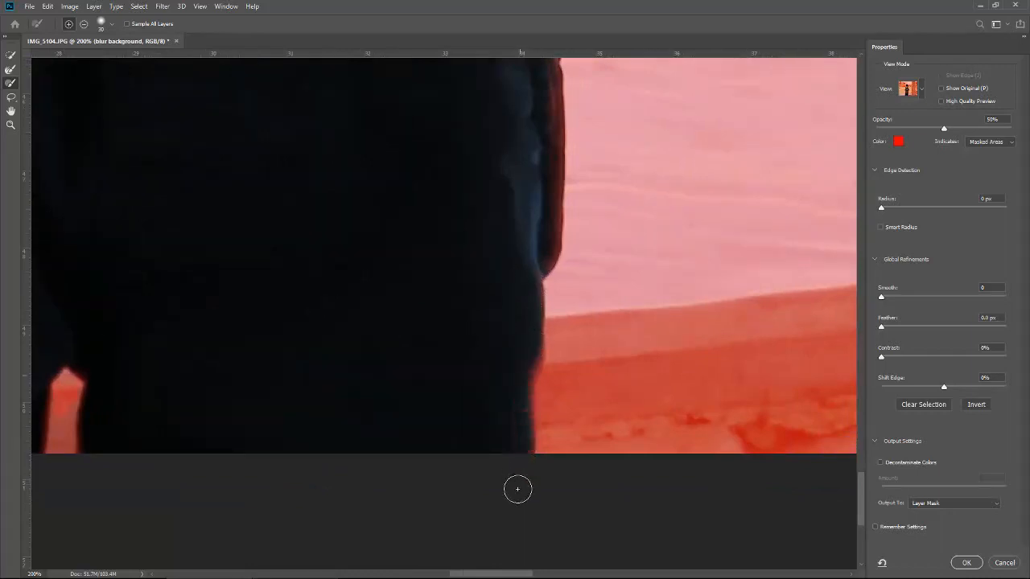
left_click_drag(481, 214, 462, 364)
mouse_move(460, 148)
left_mouse_down()
mouse_move(448, 218)
mouse_move(438, 191)
mouse_move(443, 158)
left_mouse_up()
left_click_drag(538, 71, 523, 158)
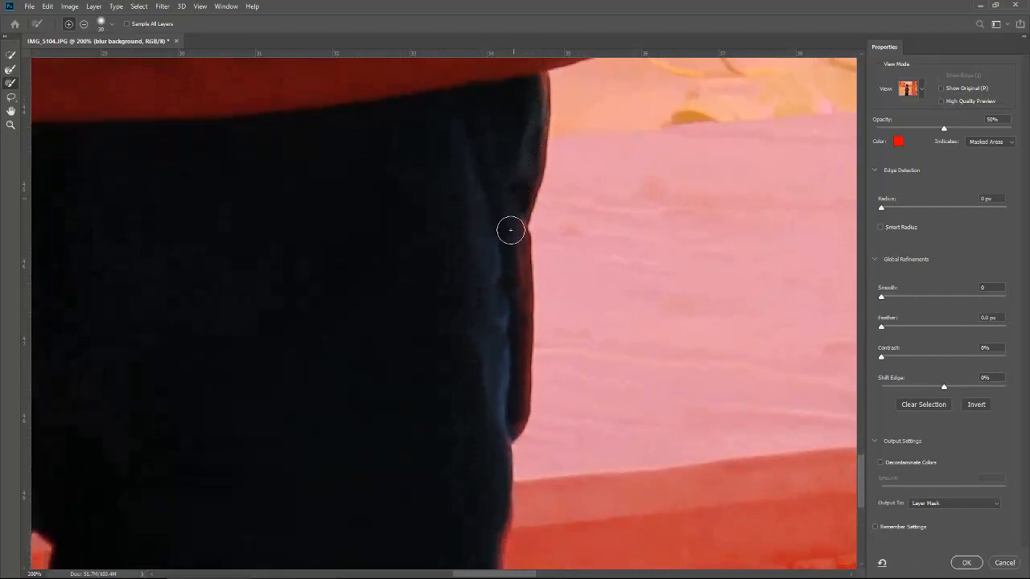
left_click_drag(510, 230, 517, 305)
mouse_move(502, 388)
left_mouse_down()
mouse_move(510, 363)
mouse_move(503, 428)
left_mouse_up()
Step: Paint the outer edges of the shirt, elbow, forearm and raised hand on the photo's right side into the selection, using brush size 30
left_click_drag(437, 168, 462, 259)
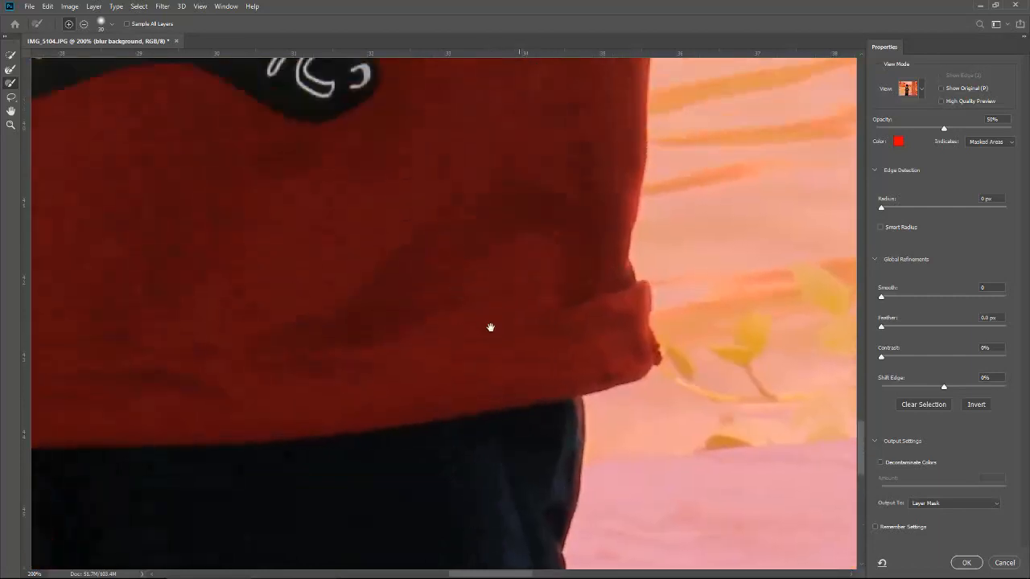
left_click_drag(490, 327, 510, 362)
left_click_drag(520, 264, 529, 351)
mouse_move(555, 153)
left_mouse_down()
mouse_move(565, 228)
mouse_move(306, 185)
mouse_move(313, 200)
left_mouse_up()
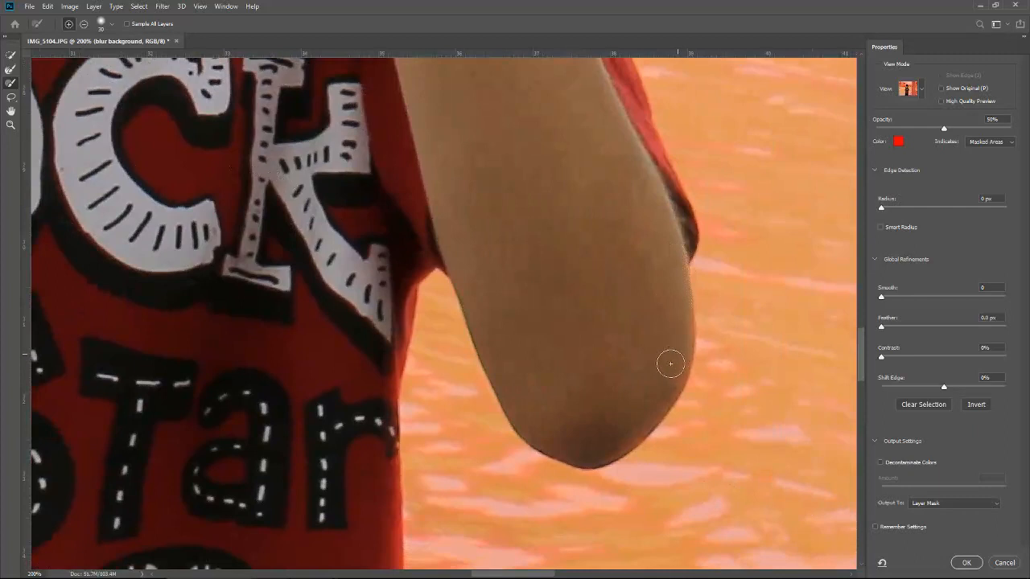
left_click_drag(611, 214, 616, 453)
mouse_move(523, 64)
left_mouse_down()
mouse_move(517, 207)
mouse_move(536, 329)
left_mouse_up()
left_click_drag(531, 206, 531, 310)
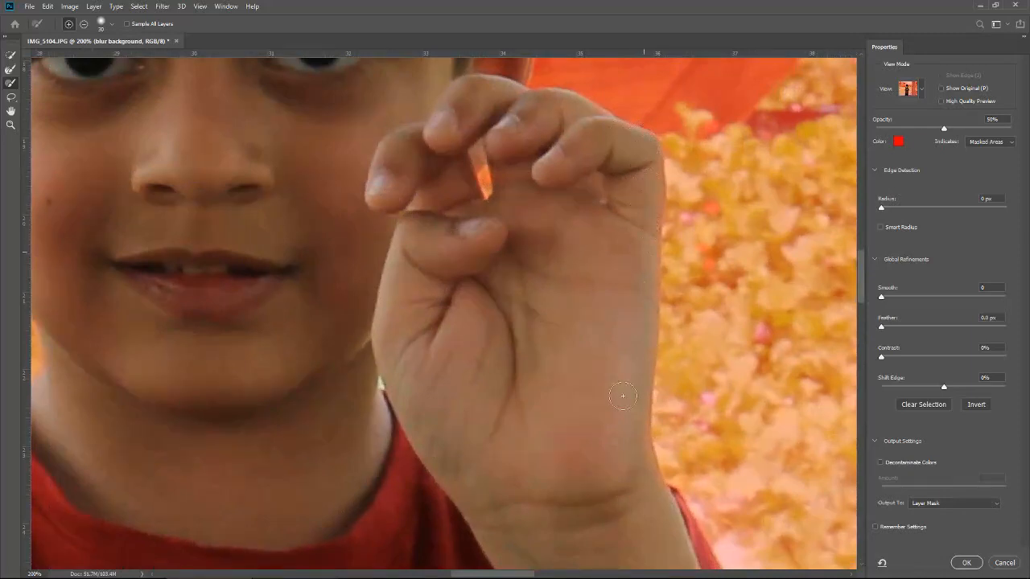
left_click_drag(455, 230, 524, 420)
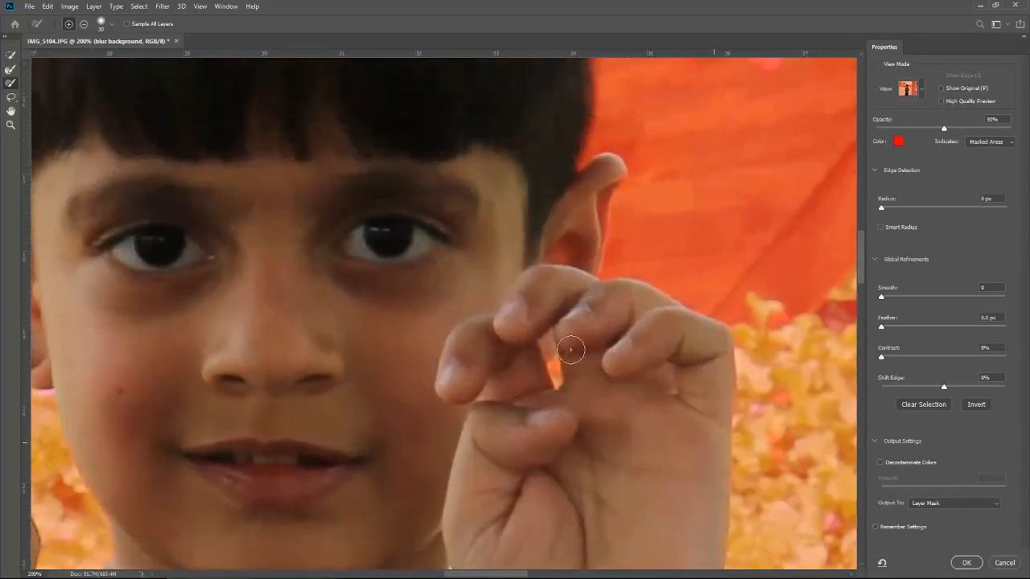
Step: Paint the hair's edge above the ear on the photo's right side into the selection, using brush size 30
mouse_move(489, 97)
left_mouse_down()
mouse_move(521, 321)
mouse_move(563, 418)
left_mouse_up()
left_click_drag(533, 263, 394, 113)
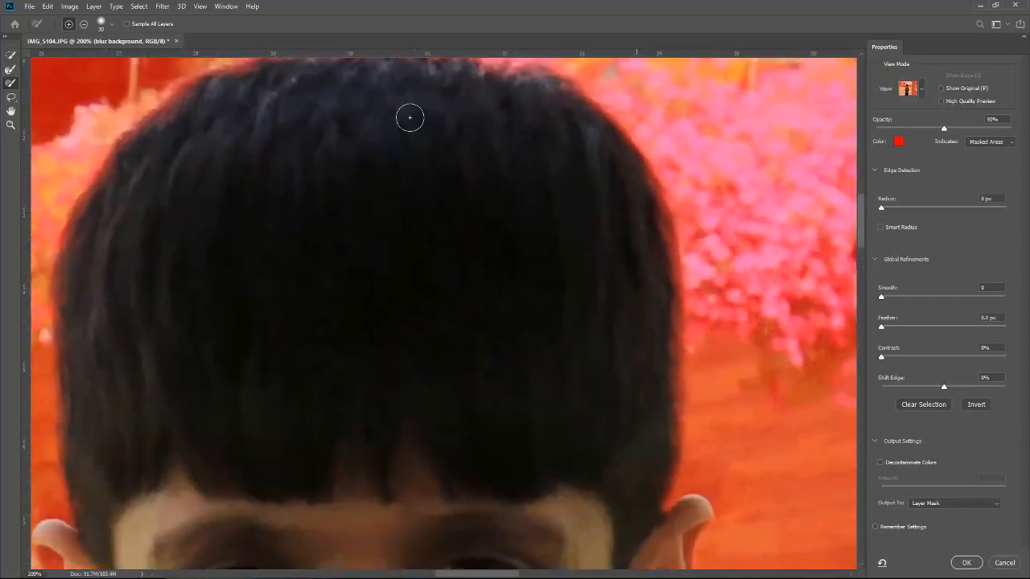
key("ctrl+plus")
key("ctrl+plus")
key("ctrl+plus")
left_click_drag(611, 161, 269, 78)
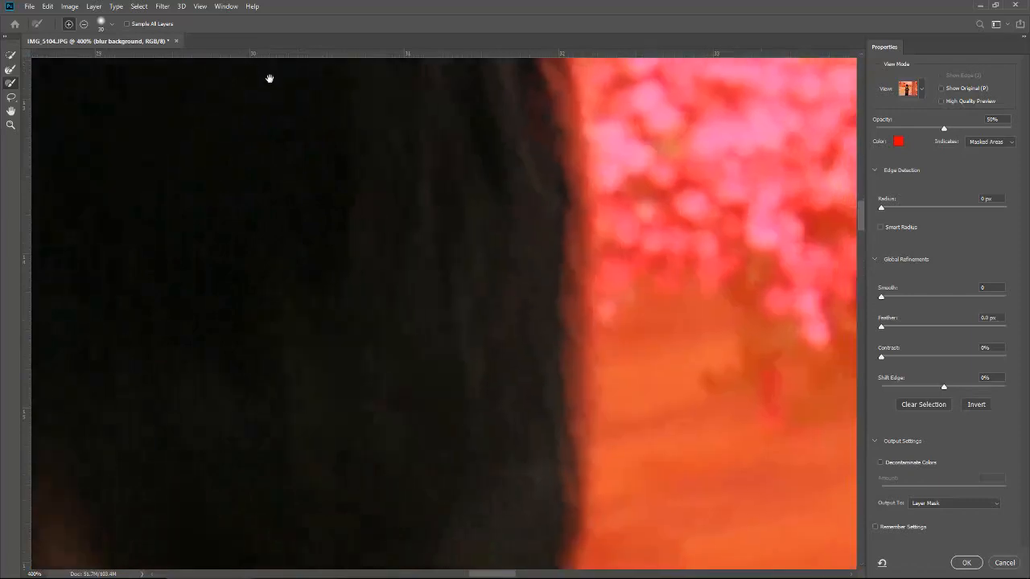
mouse_move(462, 255)
left_mouse_down()
mouse_move(483, 131)
mouse_move(502, 222)
left_mouse_up()
left_click_drag(590, 242, 552, 161)
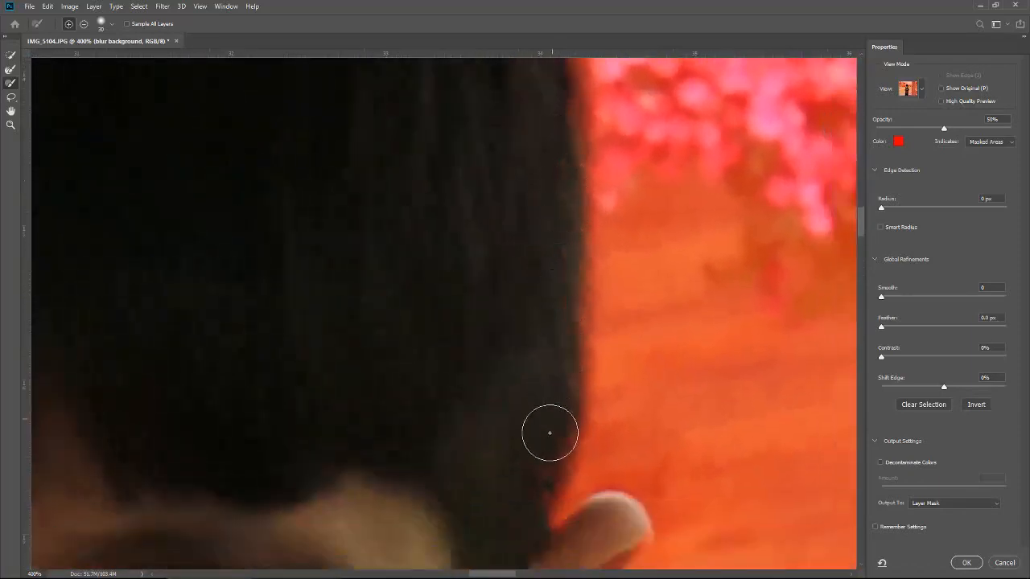
Step: Paint the hair's edge over the crown and down to the ear on the photo's left side into the selection, using brush size 30
scroll(563, 370, "up", 5)
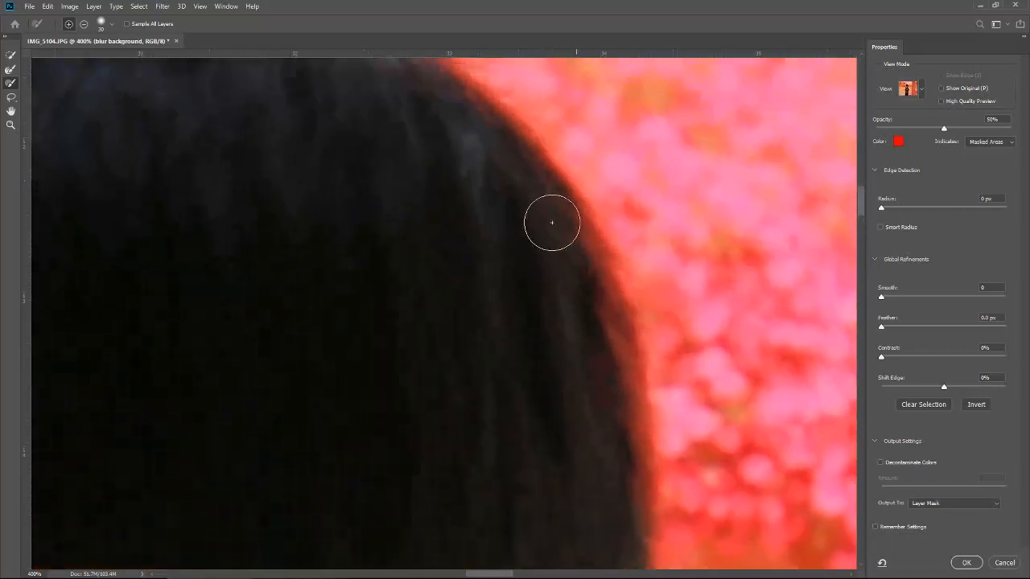
scroll(618, 405, "up", 5)
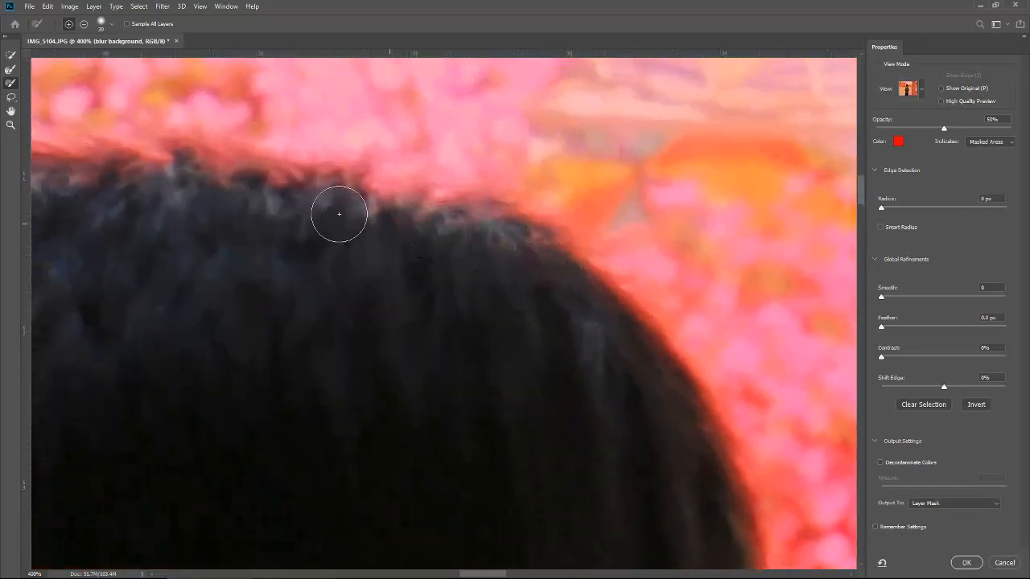
left_click_drag(338, 211, 721, 281)
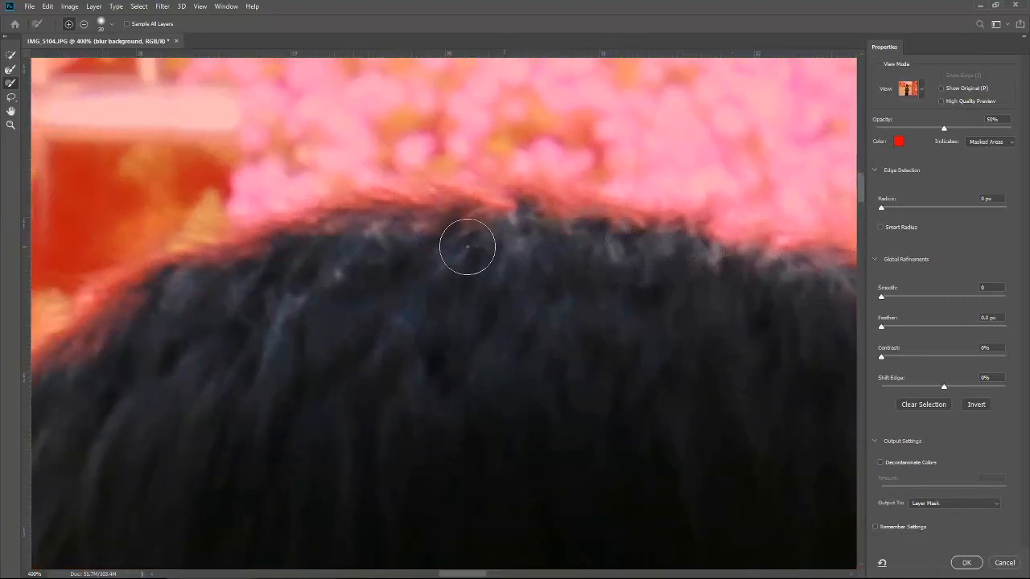
mouse_move(263, 291)
left_mouse_down()
mouse_move(680, 200)
mouse_move(660, 170)
left_mouse_up()
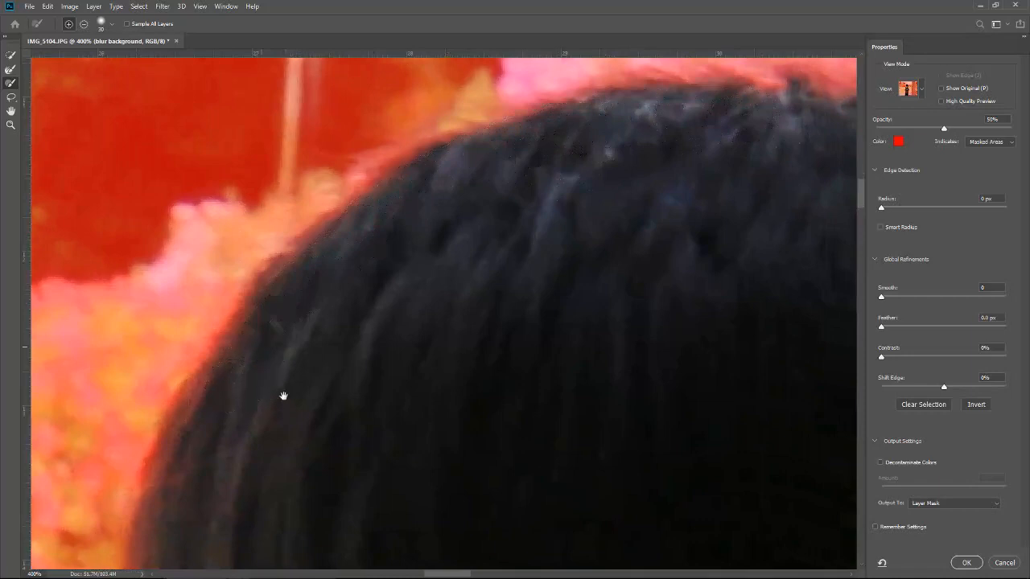
left_click_drag(283, 395, 462, 137)
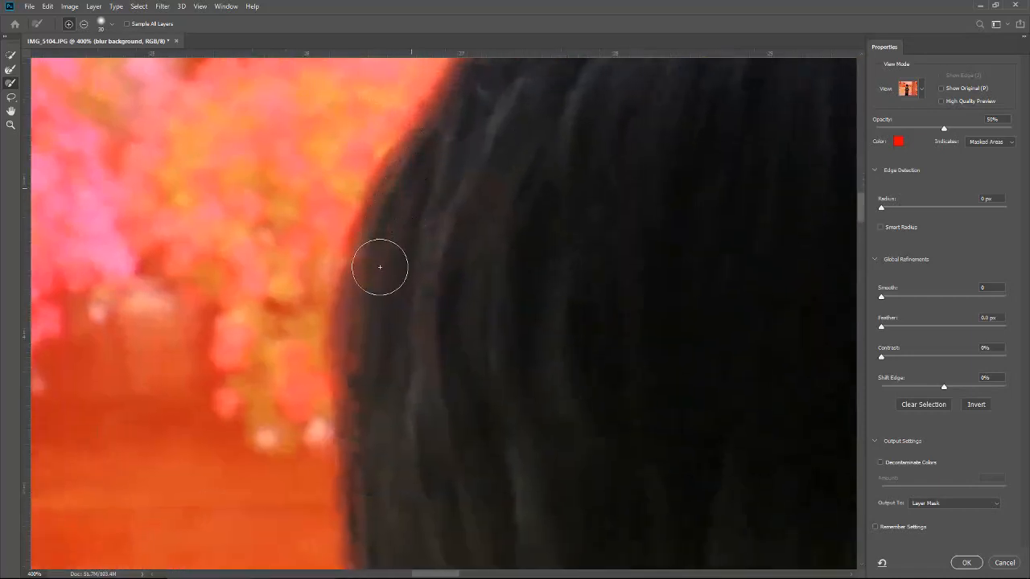
left_click_drag(455, 438, 404, 127)
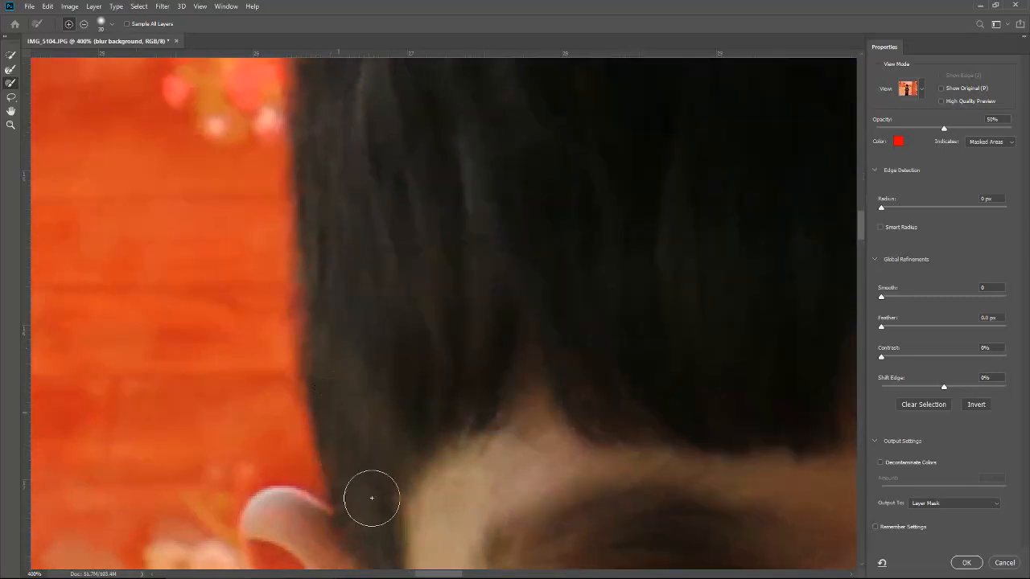
Step: Examine the boy's whole outline against the red overlay for areas that still need correction
key("ctrl+minus")
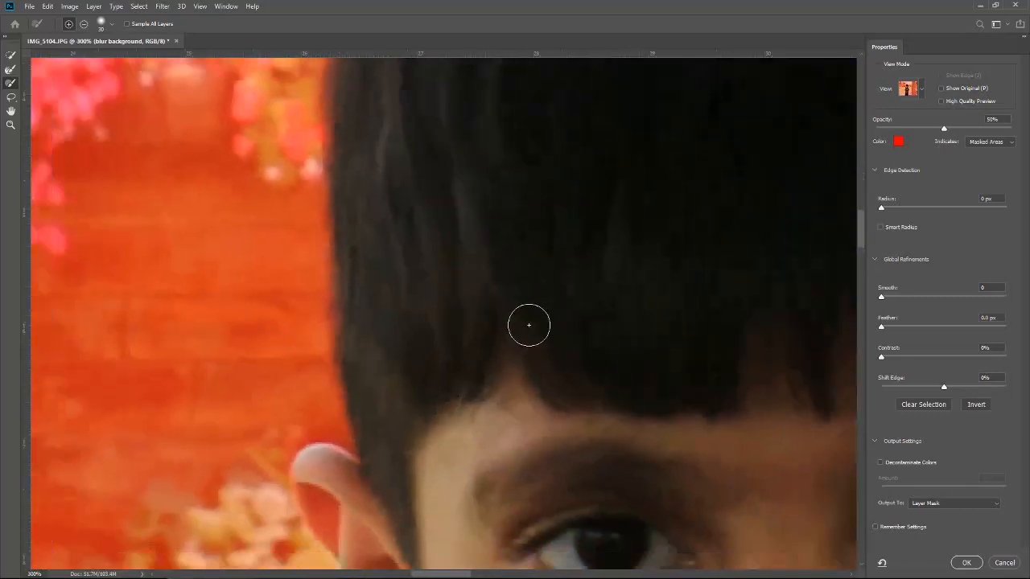
key("ctrl+minus")
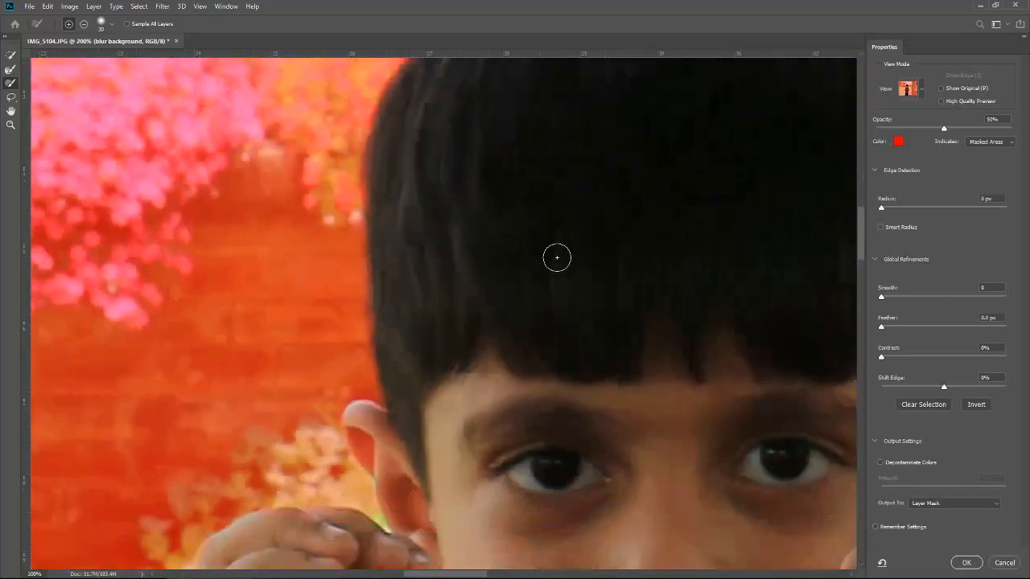
key("ctrl+minus")
key("ctrl+minus")
key("ctrl+minus")
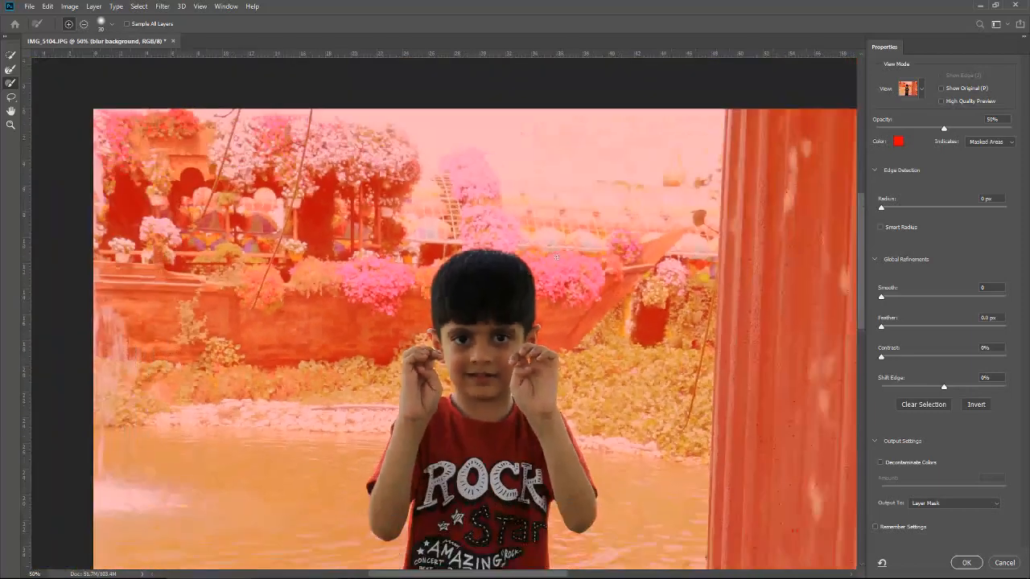
key("ctrl+minus")
key("ctrl+minus")
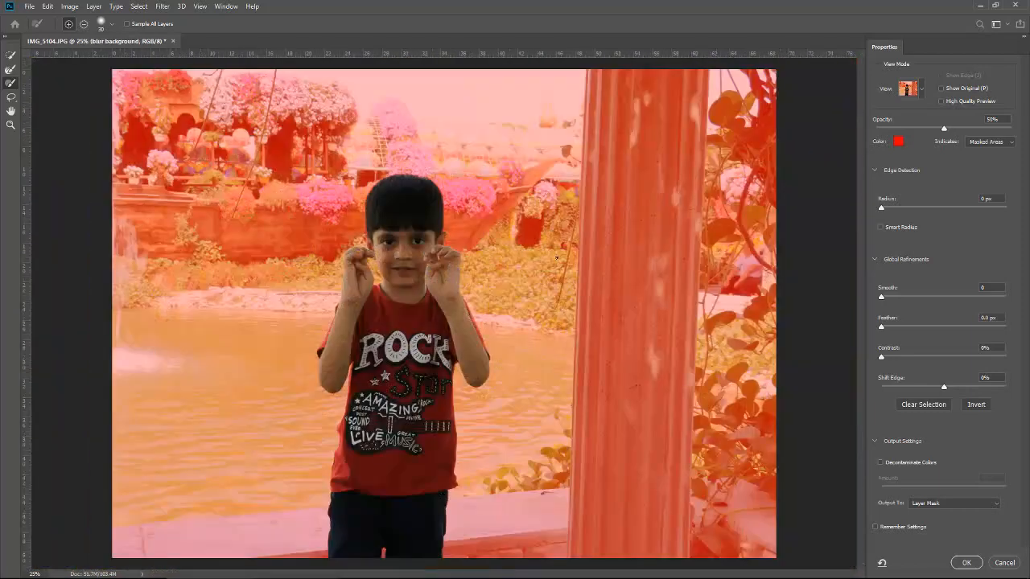
Step: Subtract the green background sliver between the left-side ear and the fingers from the selection, using brush size 5
key("ctrl+plus")
key("ctrl+plus")
key("ctrl+plus")
key("ctrl+plus")
key("ctrl+plus")
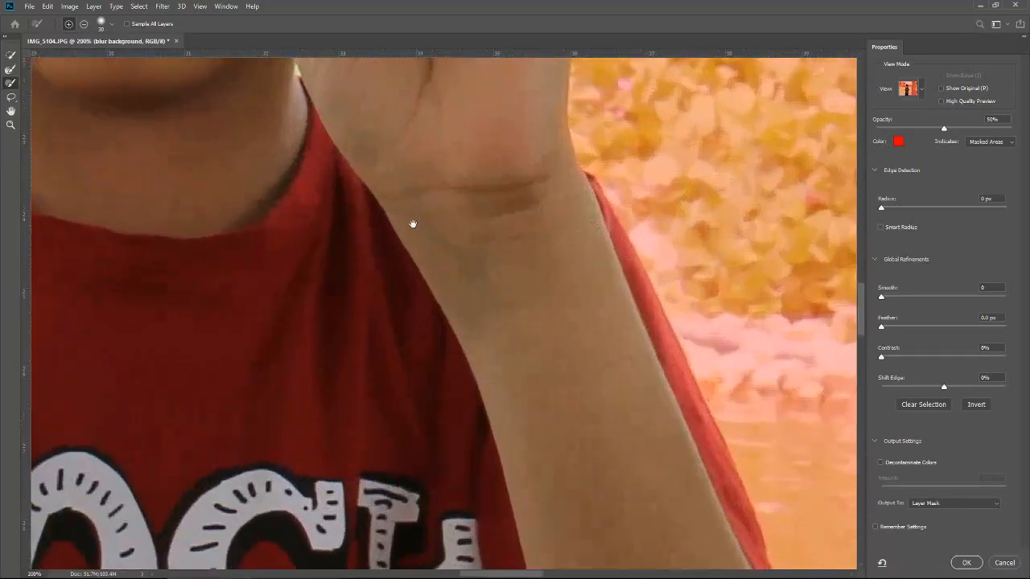
left_click_drag(412, 224, 469, 437)
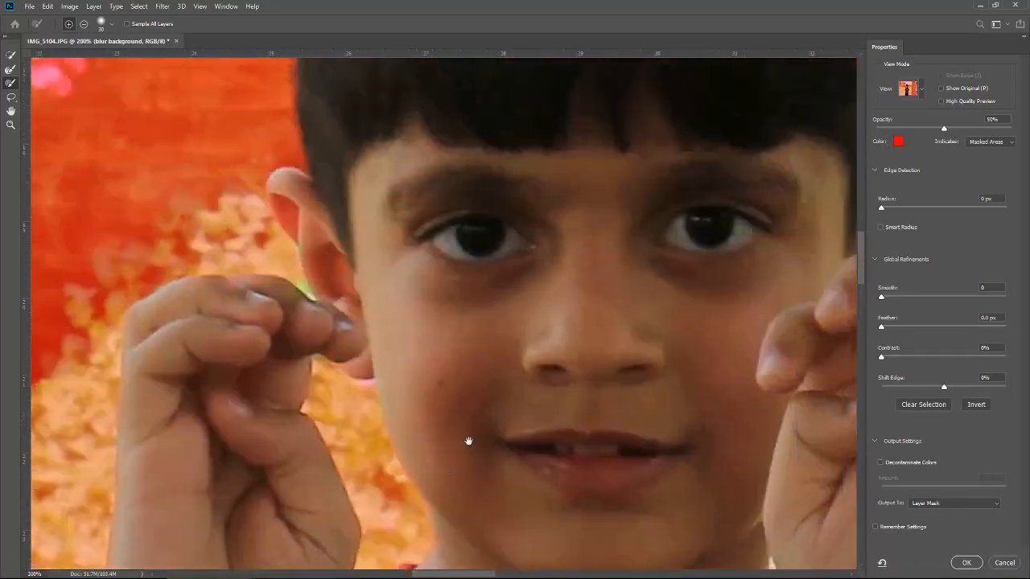
left_click_drag(515, 298, 511, 380)
mouse_move(453, 292)
left_mouse_down()
mouse_move(520, 269)
mouse_move(564, 224)
left_mouse_up()
key("ctrl+plus")
key("ctrl+plus")
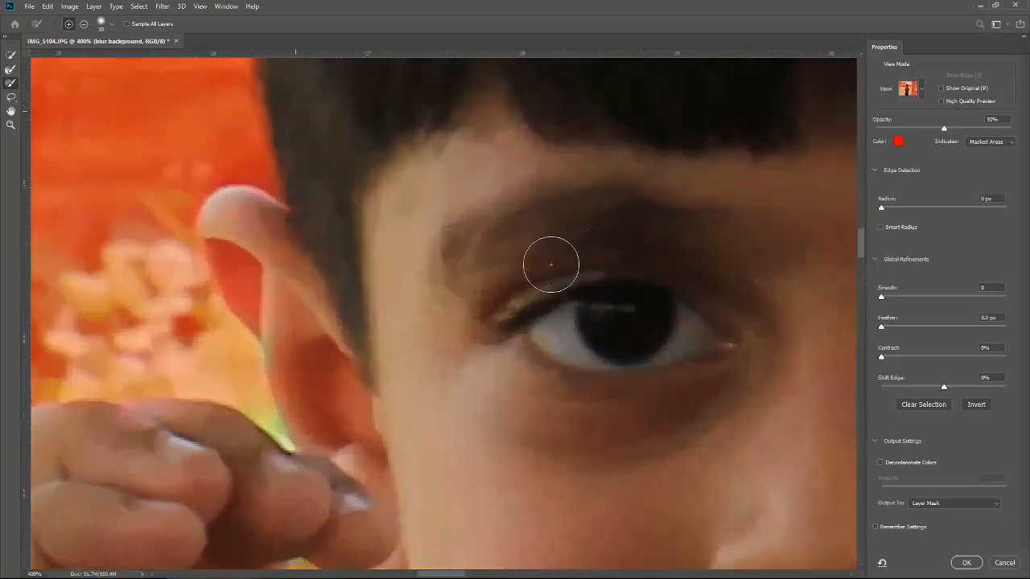
left_click_drag(547, 260, 586, 149)
key("ctrl+plus")
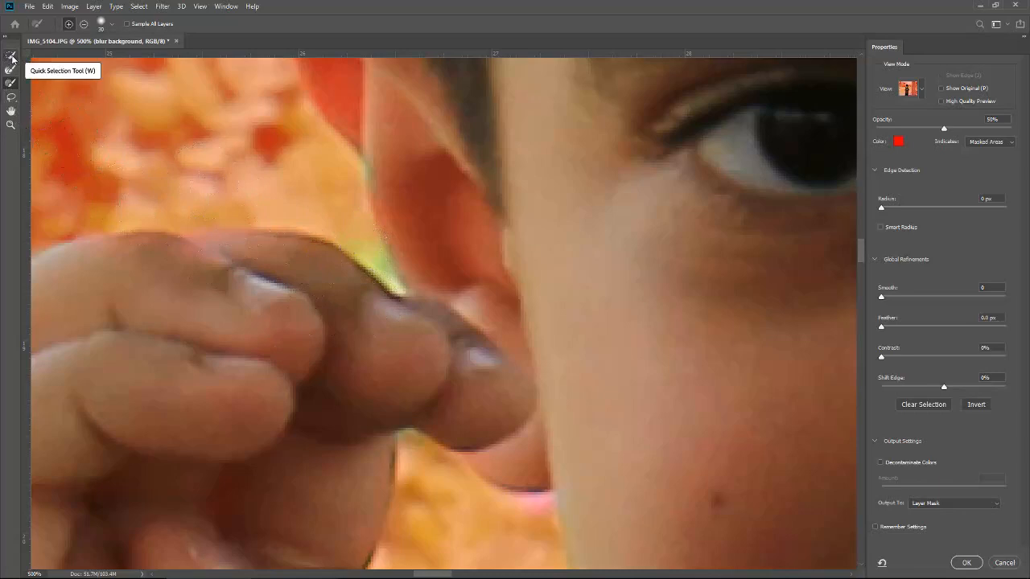
key("bracketleft")
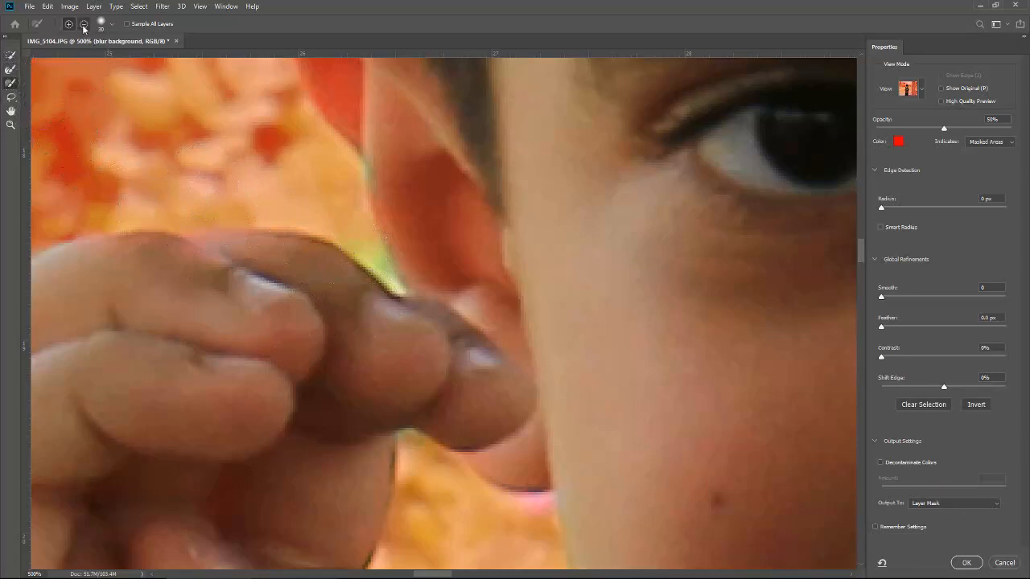
key("bracketleft")
key("bracketleft")
key("bracketleft")
key("bracketleft")
key("bracketleft")
key("bracketleft")
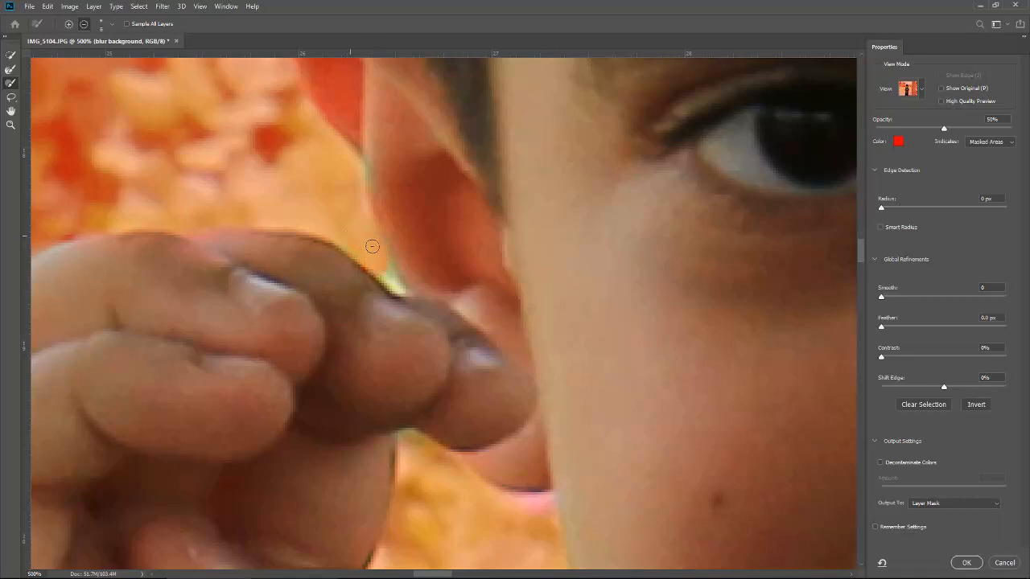
key("bracketleft")
key("bracketleft")
left_click_drag(386, 268, 395, 284)
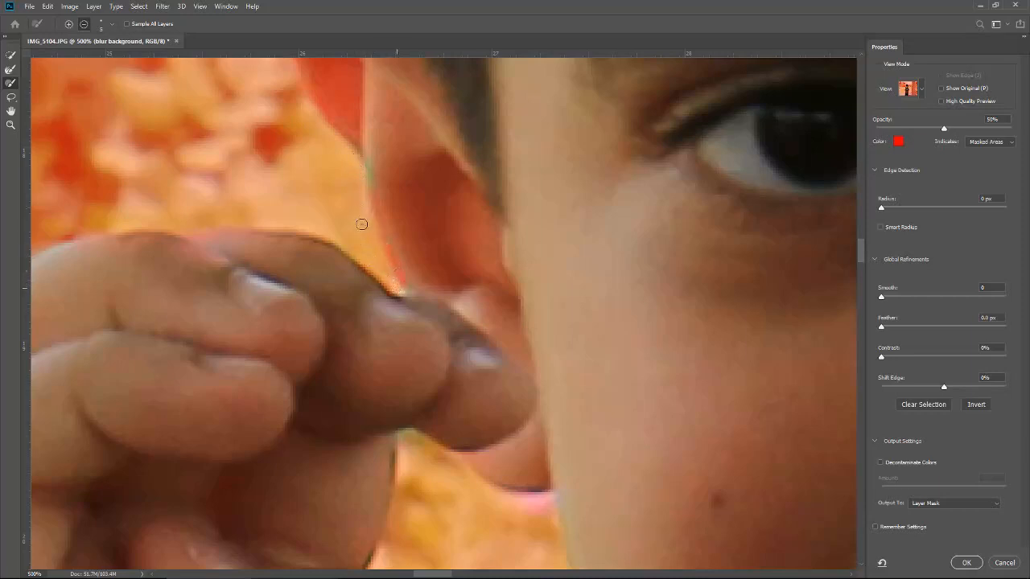
Step: Paint the upper edges of the fingers beside the left-side ear back into the selection in add mode, using brush size 10
left_click(69, 25)
key("bracketright")
key("bracketright")
key("bracketright")
key("bracketright")
left_click_drag(228, 251, 111, 239)
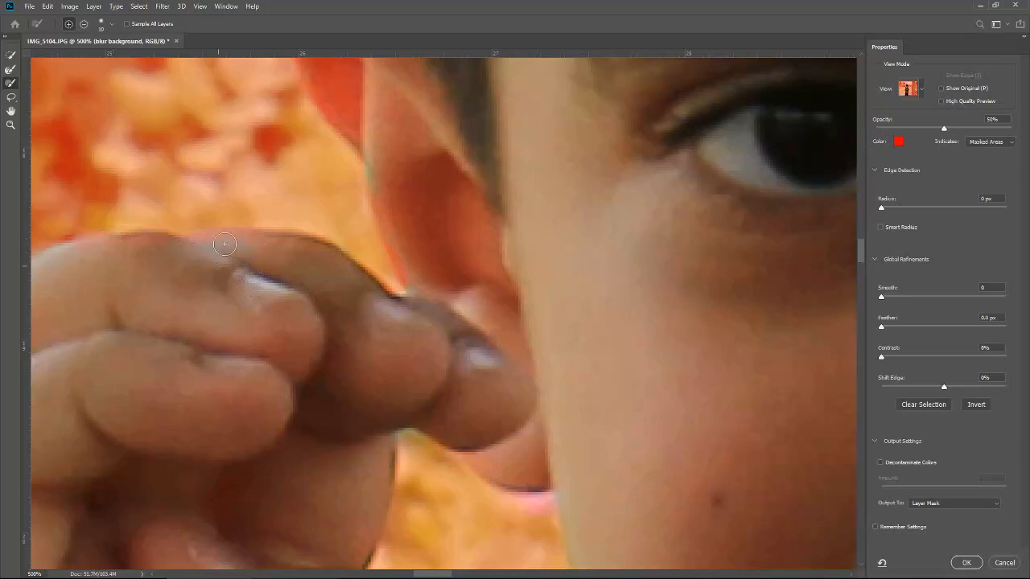
mouse_move(211, 243)
left_mouse_down()
mouse_move(170, 255)
mouse_move(231, 266)
left_mouse_up()
Step: Refine the hair's edge on the photo's left side above the fingers with the Refine Edge Brush at size 20
scroll(351, 281, "down", 2)
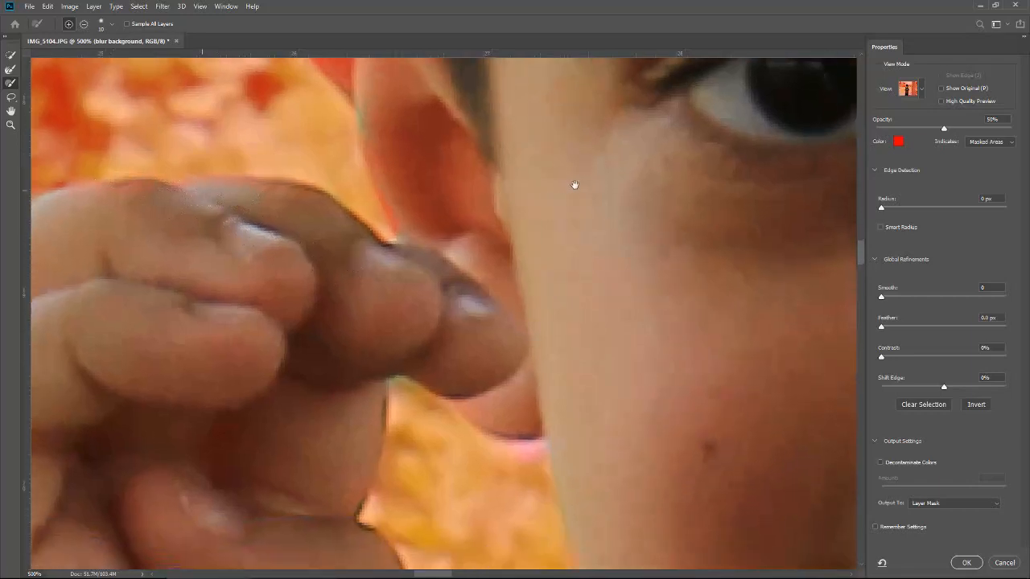
left_click_drag(574, 185, 552, 386)
left_click_drag(537, 153, 486, 378)
left_click_drag(468, 186, 517, 314)
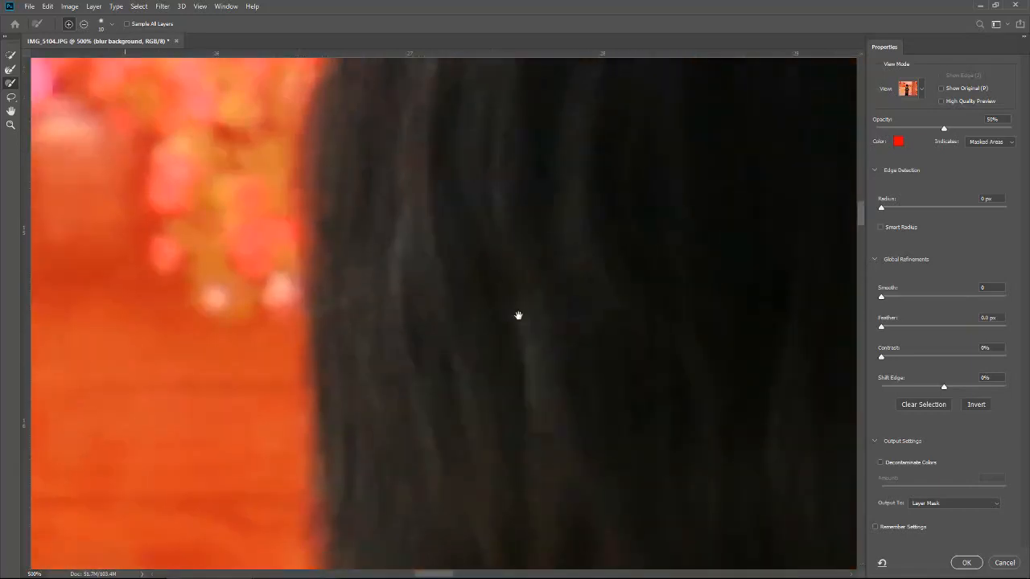
left_click_drag(486, 349, 490, 117)
left_click(10, 69)
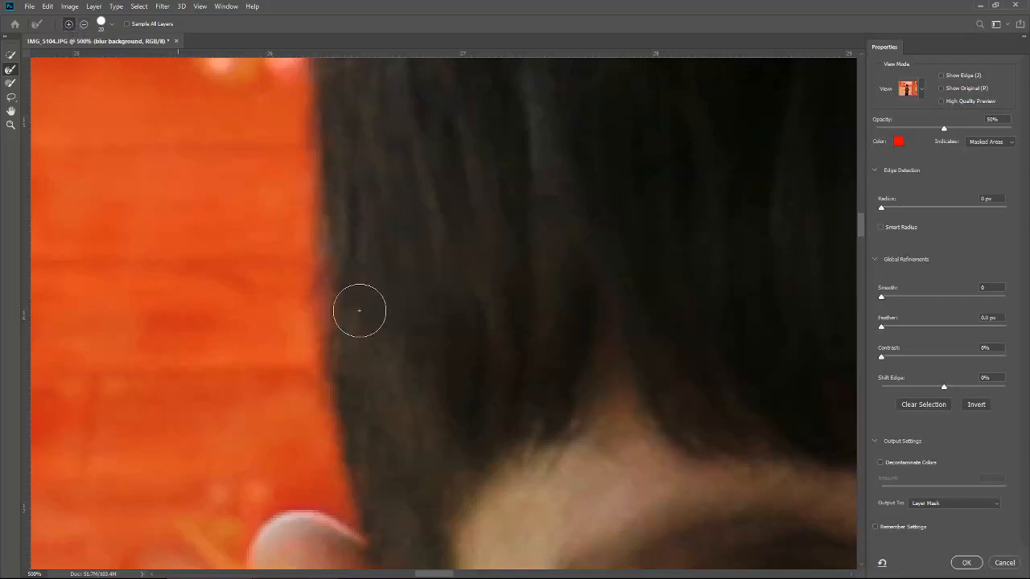
mouse_move(359, 311)
left_mouse_down()
mouse_move(285, 322)
mouse_move(298, 322)
mouse_move(306, 279)
mouse_move(306, 425)
left_mouse_up()
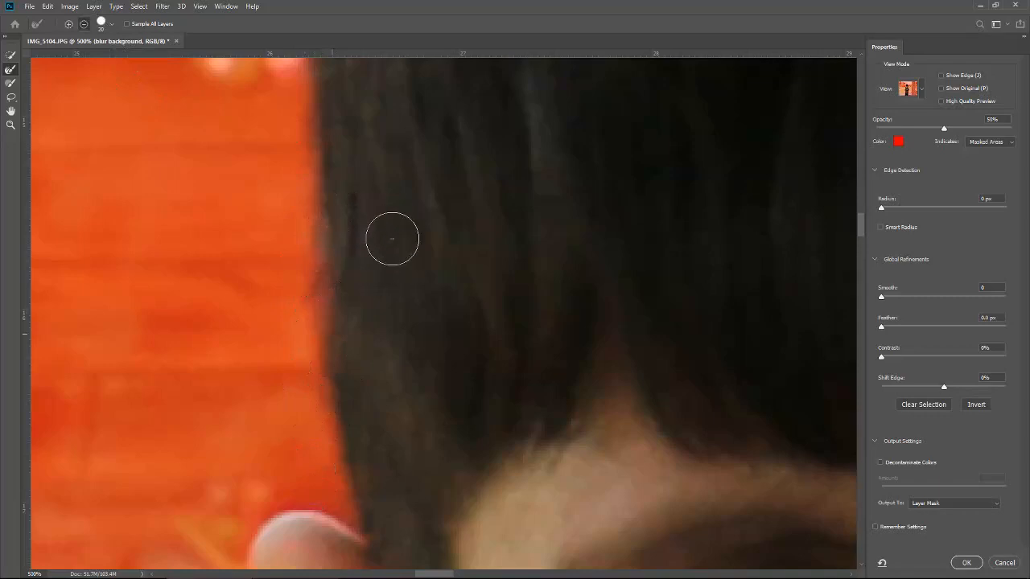
Step: Paint the hair's edge from the crown down the photo's right side into the selection in add mode, using brush size 20
mouse_move(393, 197)
left_mouse_down()
mouse_move(394, 448)
mouse_move(377, 451)
left_mouse_up()
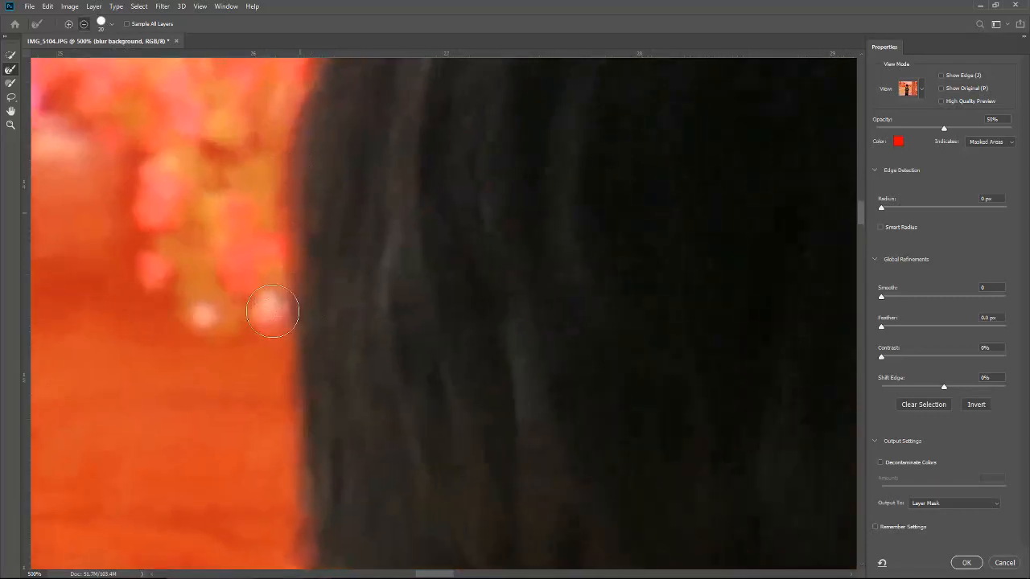
left_click_drag(292, 180, 305, 441)
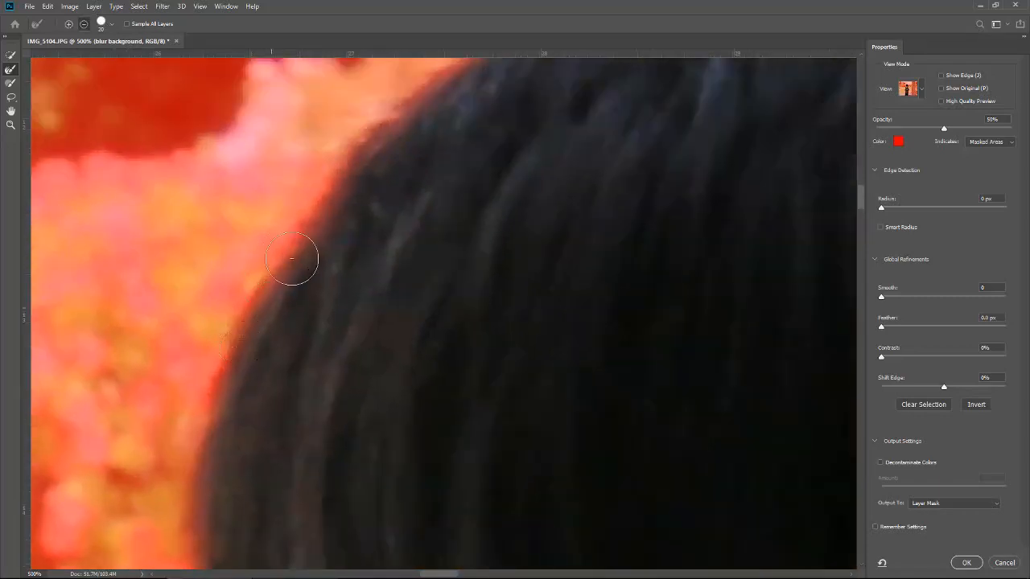
mouse_move(568, 179)
left_mouse_down()
mouse_move(368, 519)
mouse_move(373, 508)
left_mouse_up()
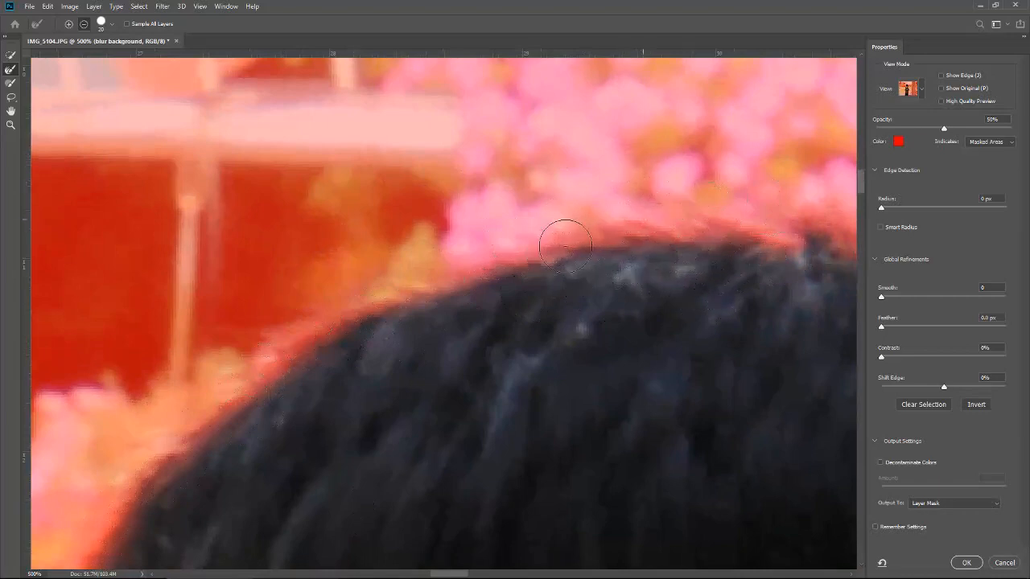
left_click_drag(565, 245, 337, 280)
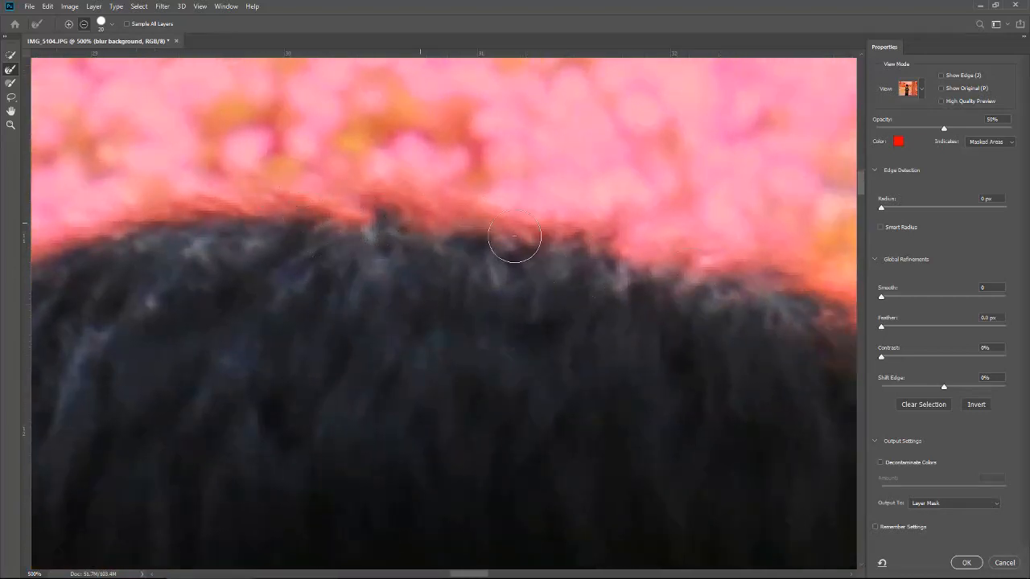
left_click_drag(514, 236, 214, 179)
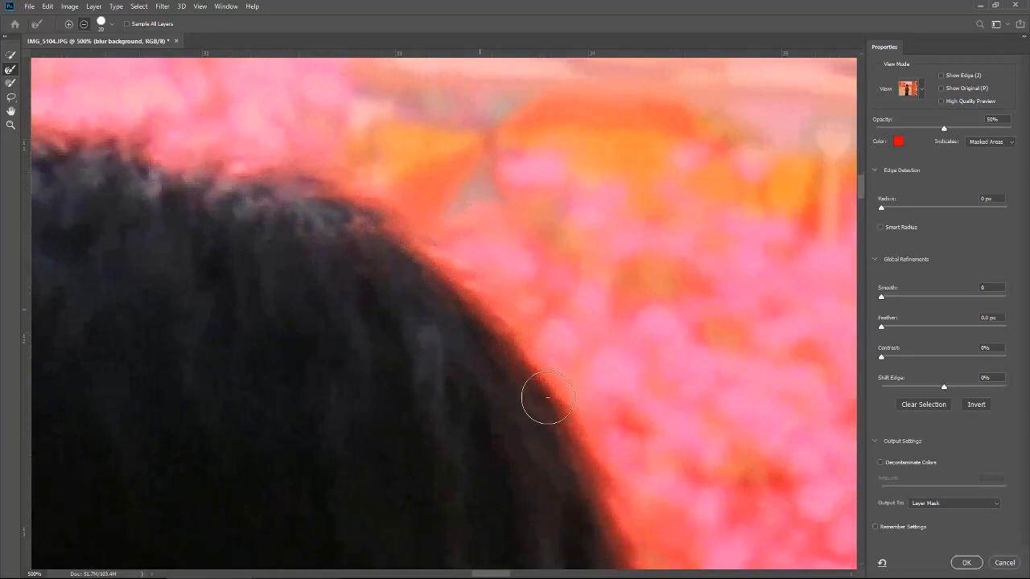
left_click_drag(614, 436, 429, 193)
left_click_drag(457, 153, 551, 333)
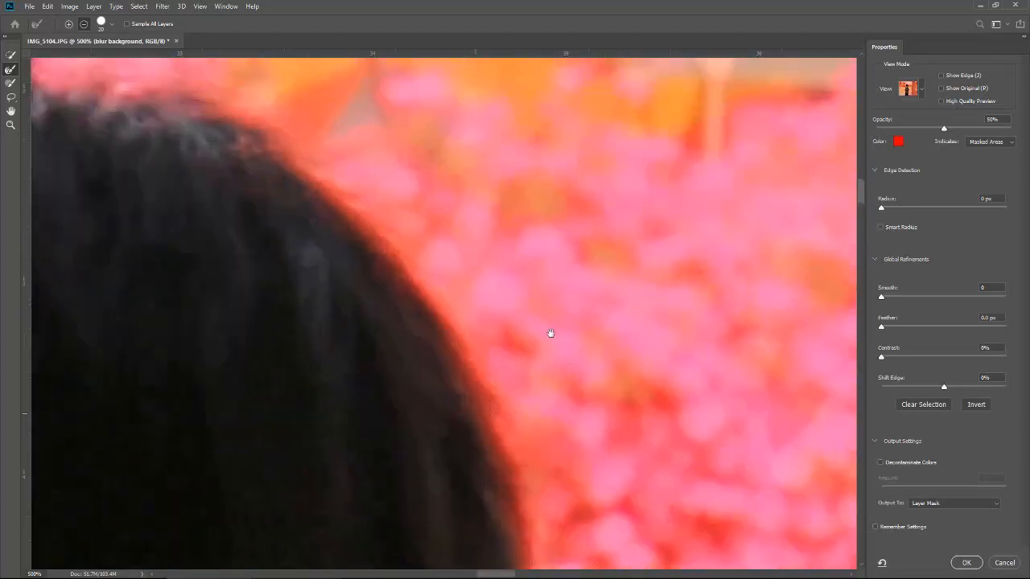
left_click(10, 84)
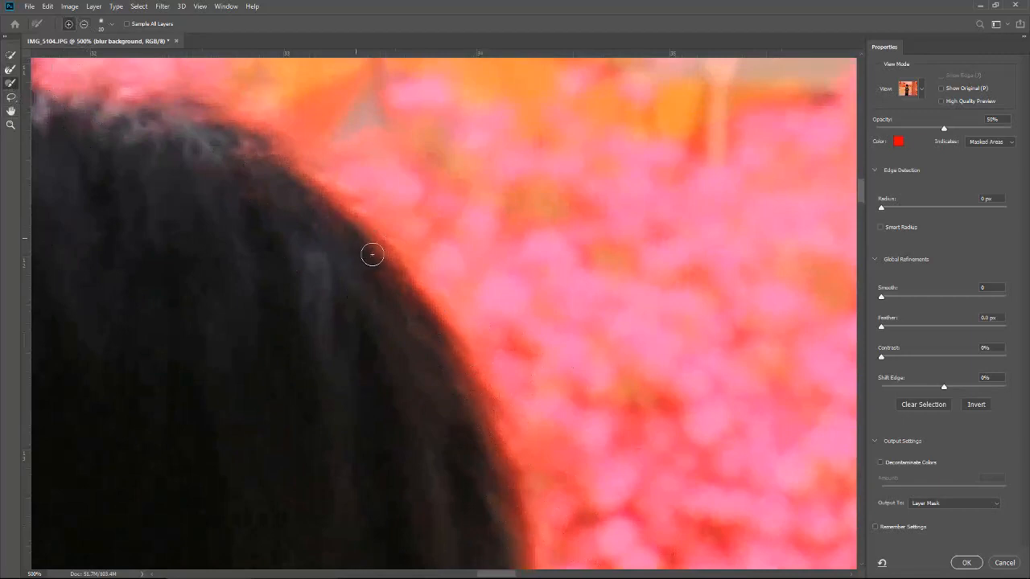
mouse_move(372, 254)
left_mouse_down()
mouse_move(442, 355)
mouse_move(505, 482)
left_mouse_up()
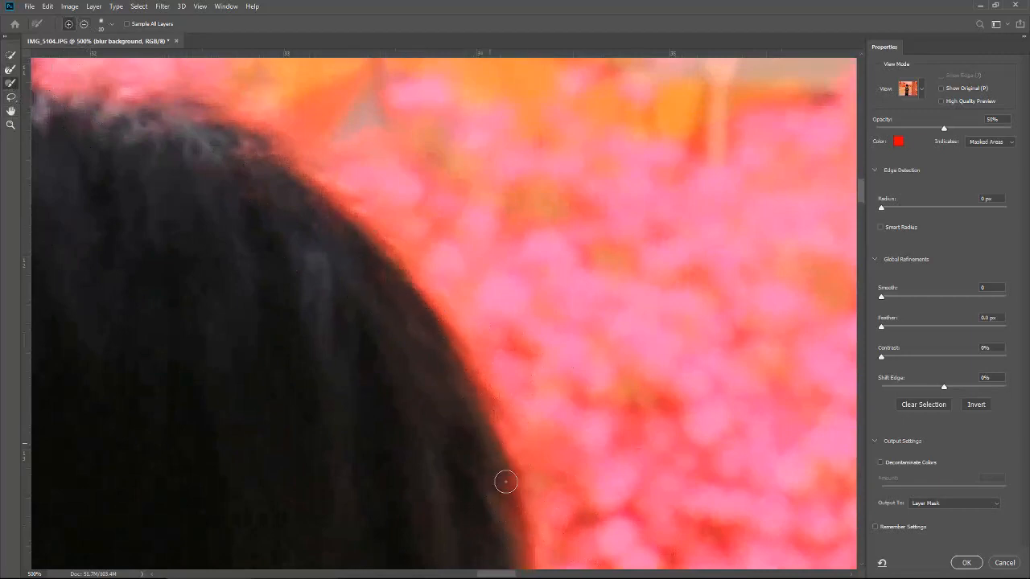
left_click_drag(594, 434, 565, 237)
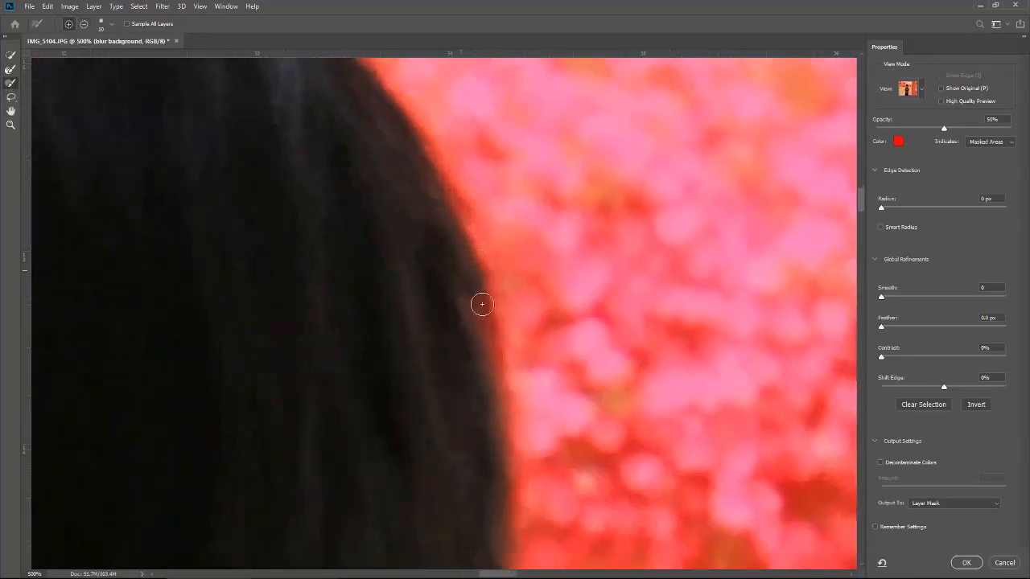
left_click_drag(482, 304, 485, 489)
mouse_move(416, 260)
left_mouse_down()
mouse_move(404, 159)
mouse_move(356, 341)
left_mouse_up()
Step: Examine the hair's edge on the photo's right side up close, and the complete selection with the whole photo in view
left_click(10, 70)
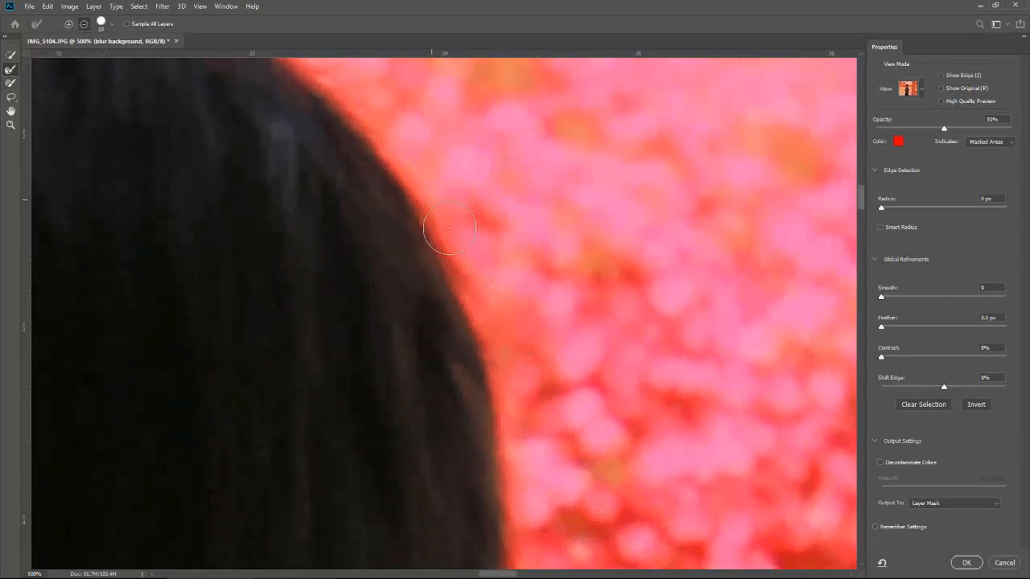
left_click_drag(465, 294, 534, 413)
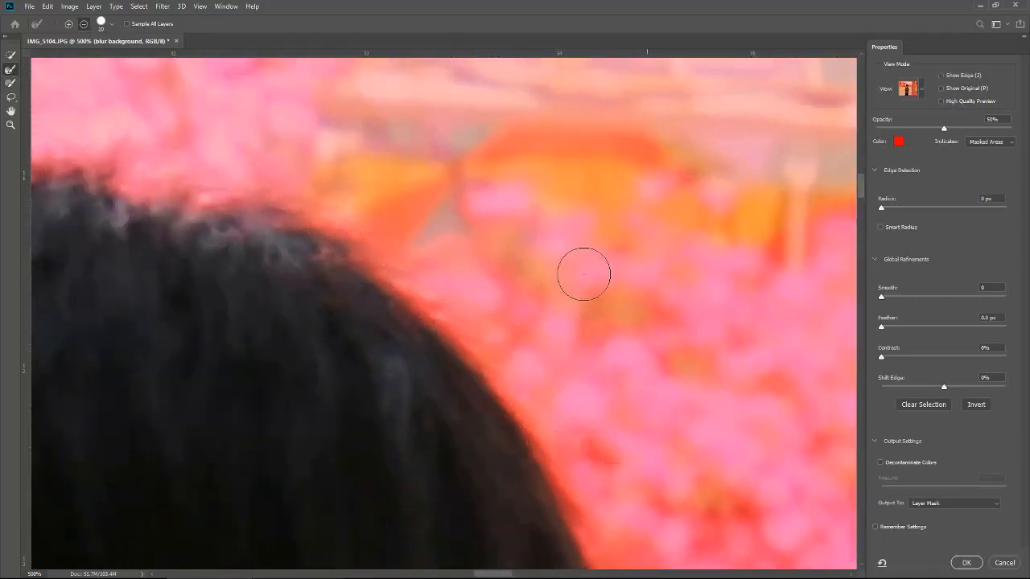
scroll(583, 274, "down", 6)
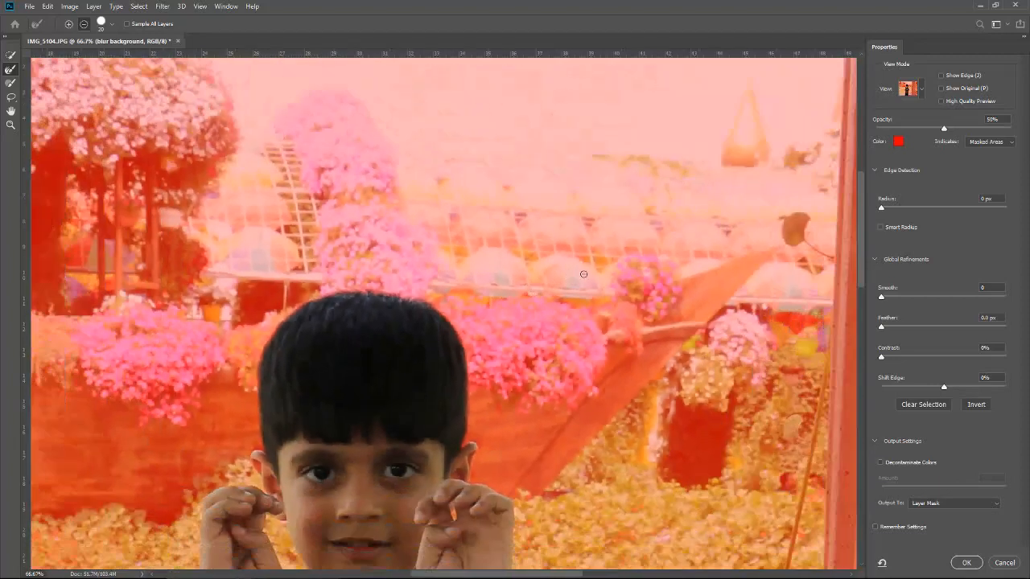
scroll(583, 275, "down", 3)
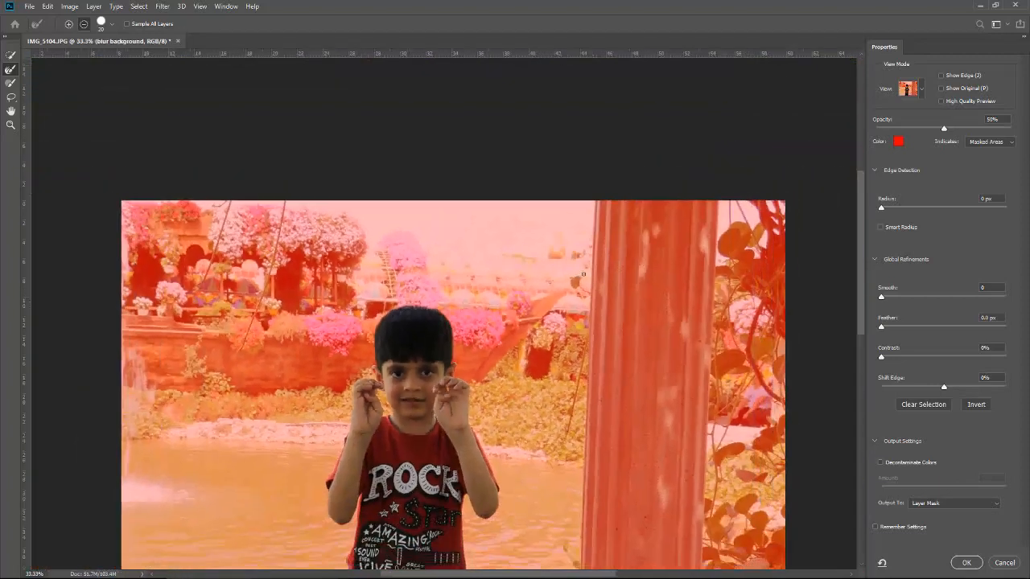
scroll(583, 274, "up", 1)
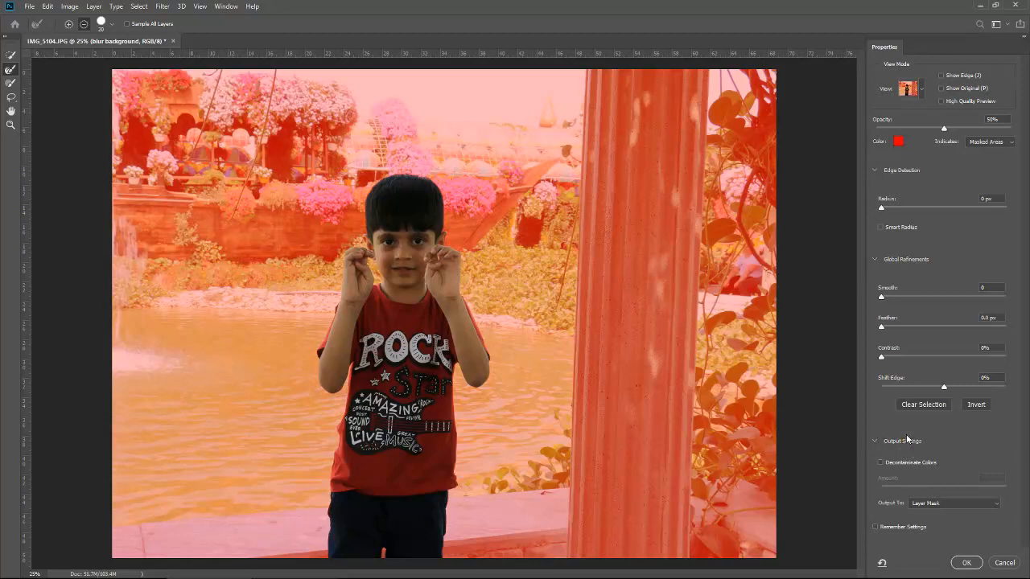
Step: Output the refined selection as a Layer Mask and finish Select and Mask
left_click(998, 506)
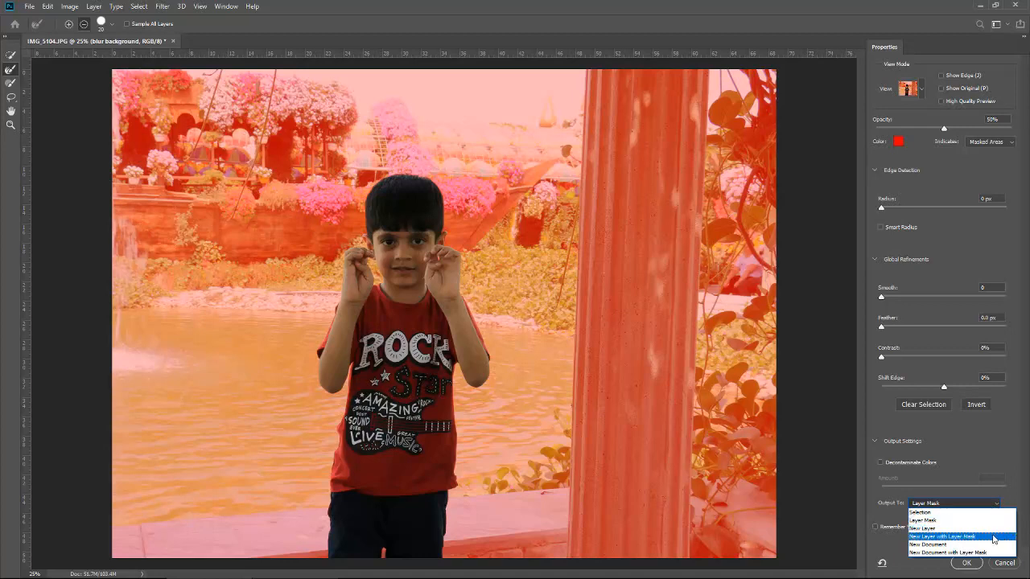
left_click(942, 521)
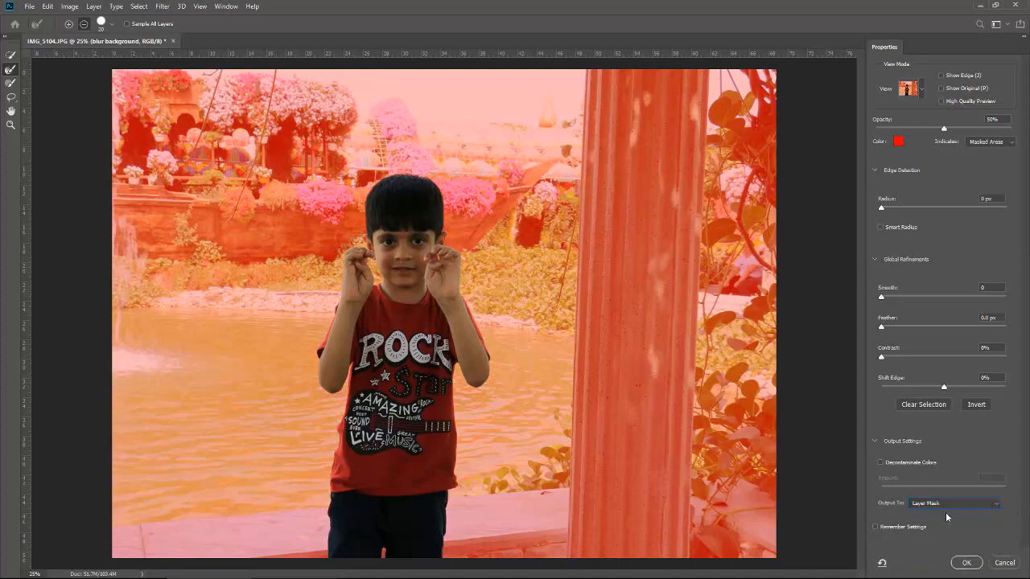
left_click(898, 530)
left_click(965, 563)
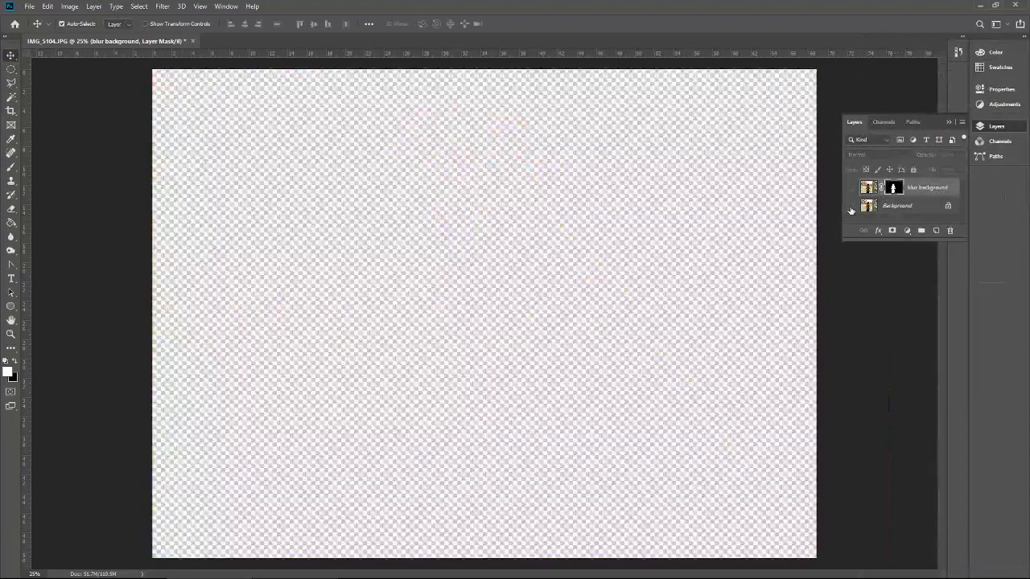
Step: Compare the masked blur background layer with the Background layer by switching their visibility
left_click(851, 205)
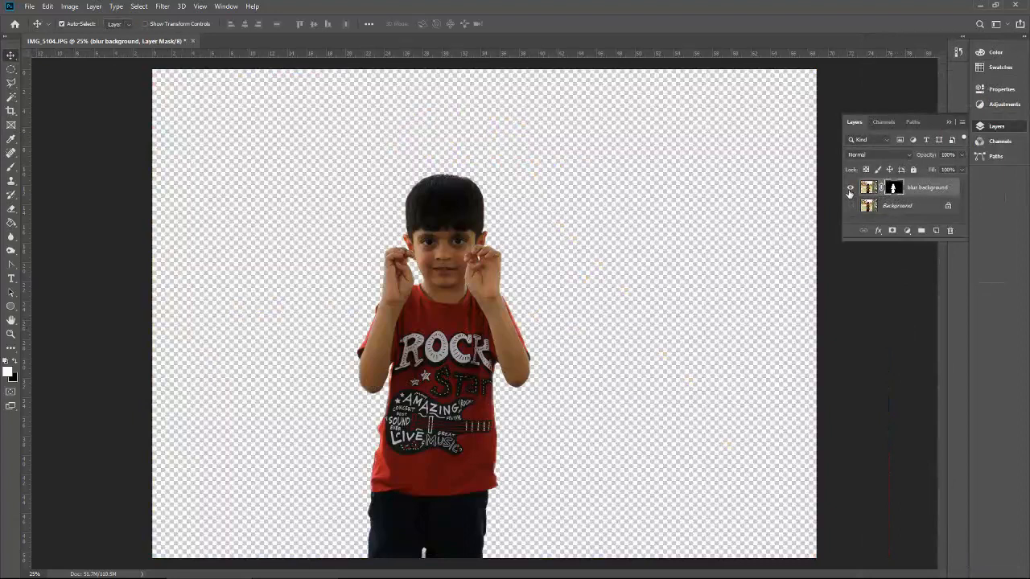
left_click(850, 190)
left_click(850, 207)
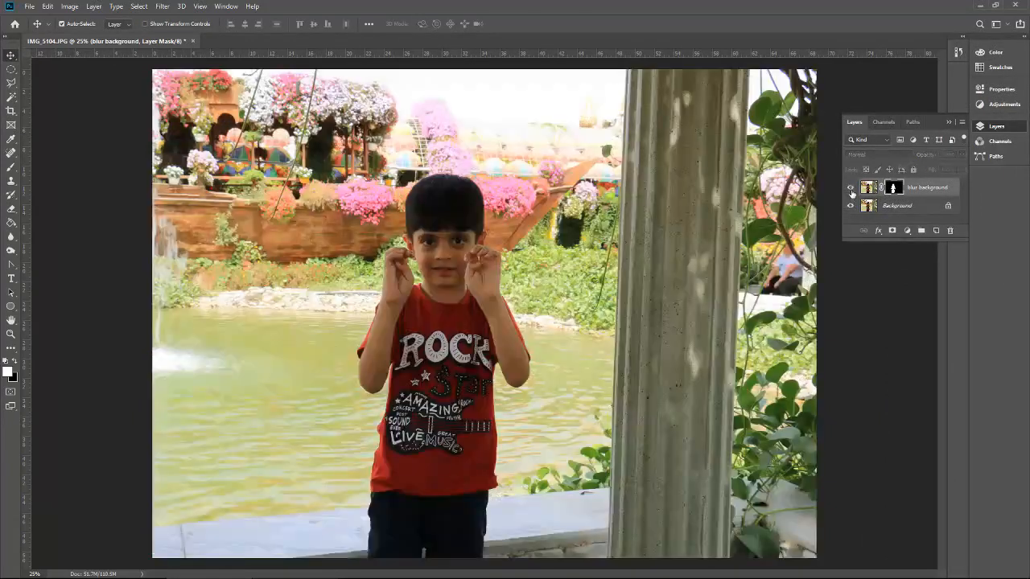
Step: Duplicate the Background layer and hide the masked blur background layer above it
left_click(865, 188)
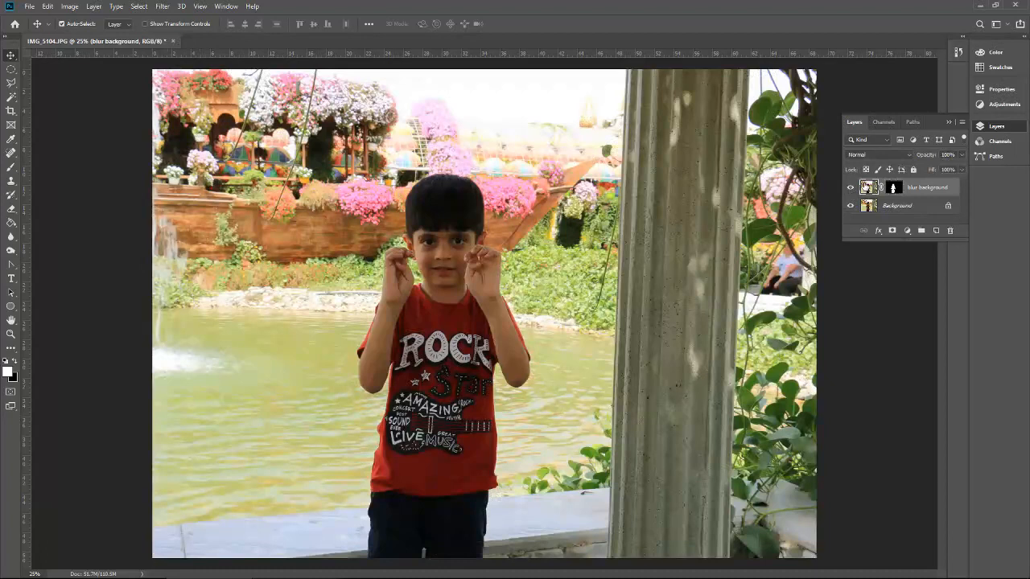
left_click(873, 207)
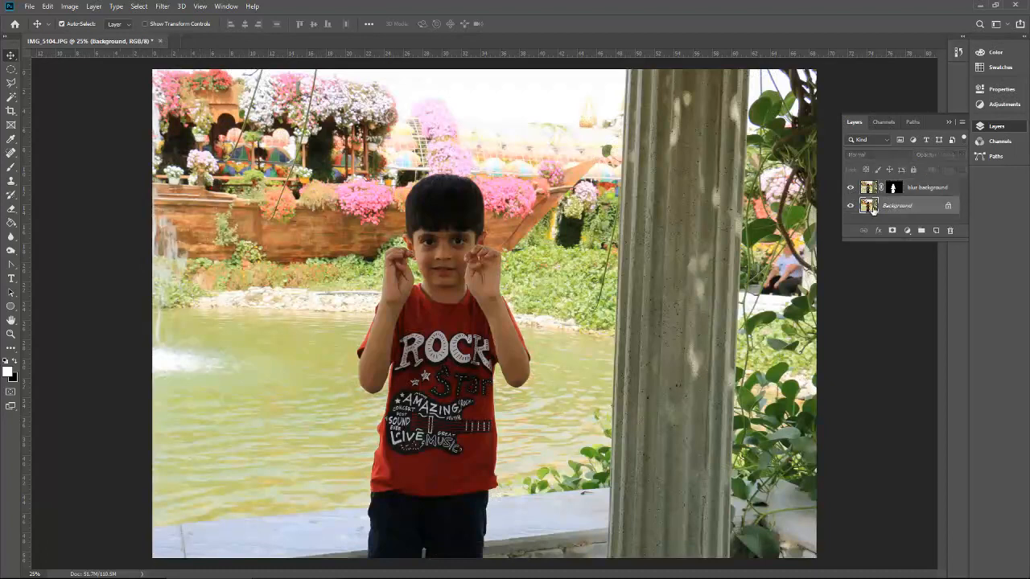
left_click_drag(873, 207, 936, 231)
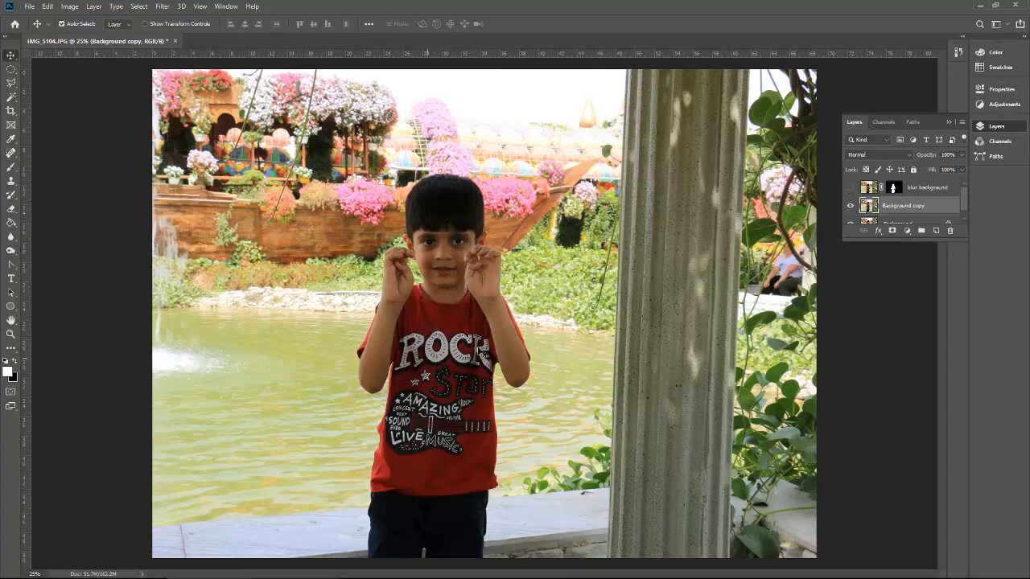
Step: Outline the boy loosely with the Polygonal Lasso on the Background copy layer and remove him with a Content-Aware fill at 100% opacity
left_click(10, 83)
mouse_move(491, 555)
left_mouse_down()
mouse_move(510, 464)
mouse_move(507, 403)
mouse_move(531, 392)
mouse_move(541, 361)
mouse_move(475, 171)
mouse_move(440, 160)
mouse_move(395, 172)
mouse_move(401, 221)
mouse_move(374, 262)
mouse_move(344, 363)
mouse_move(344, 394)
mouse_move(369, 418)
mouse_move(344, 544)
mouse_move(364, 569)
mouse_move(468, 573)
mouse_move(495, 553)
left_mouse_up()
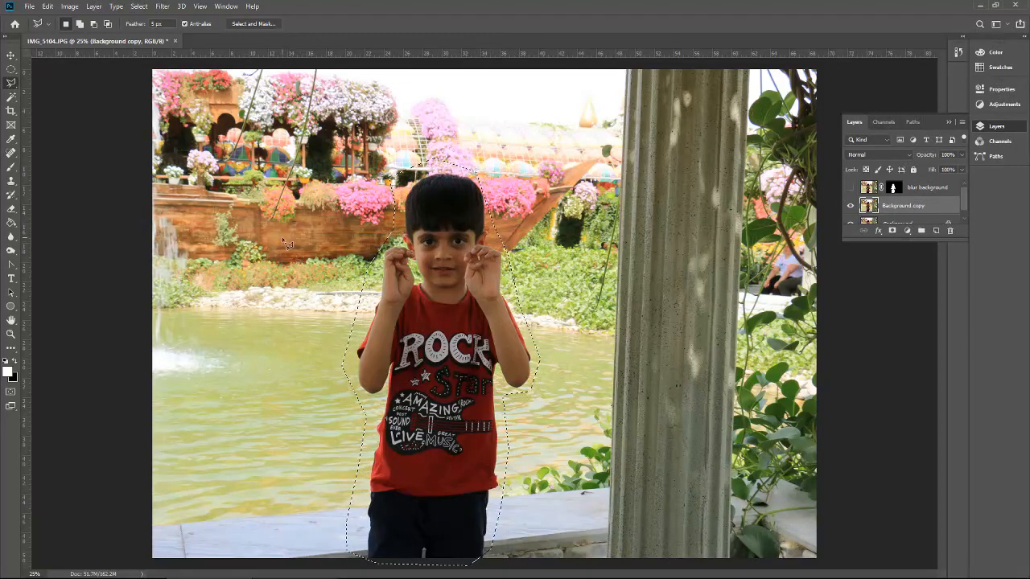
left_click(48, 7)
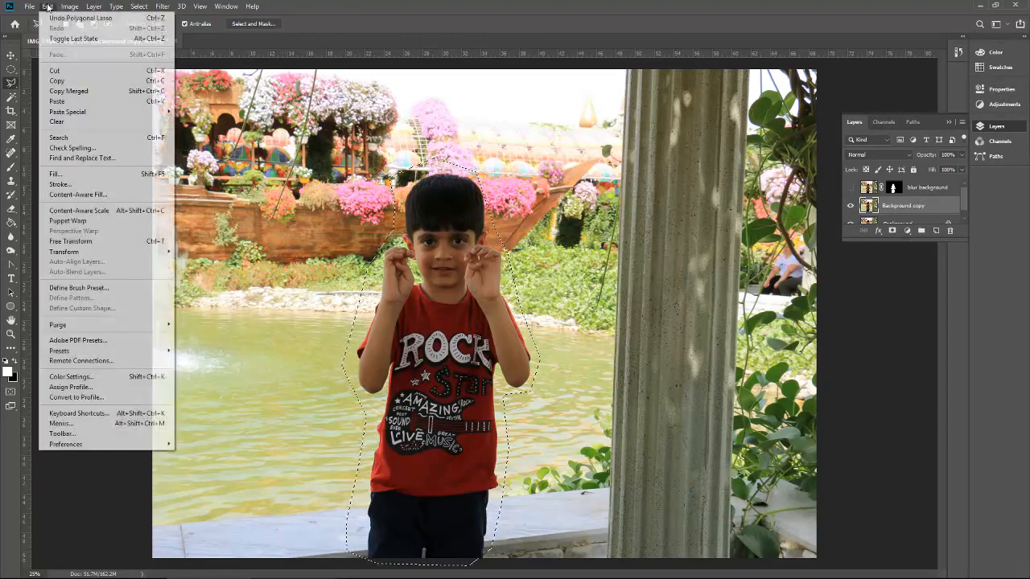
left_click(100, 174)
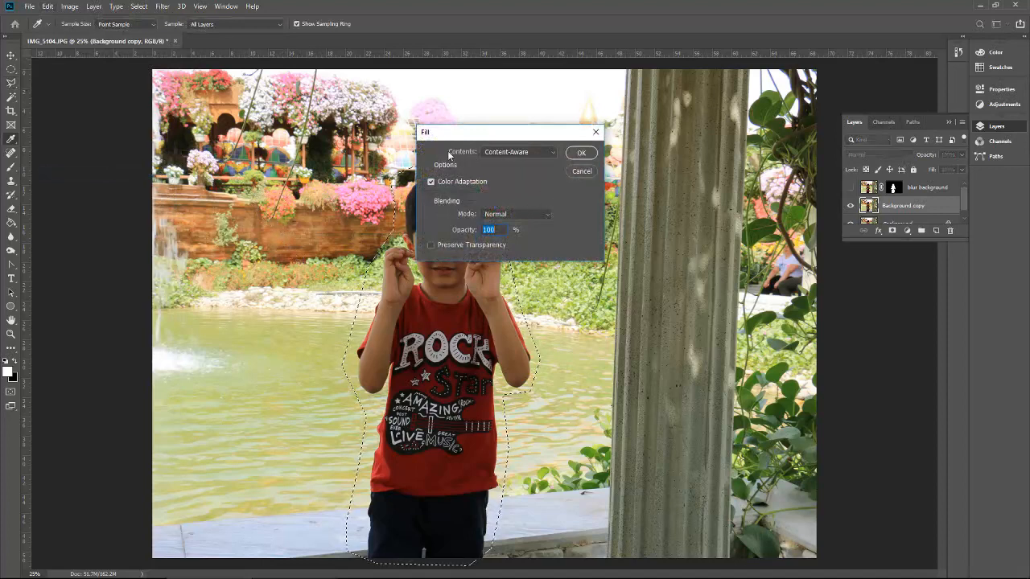
left_click(487, 152)
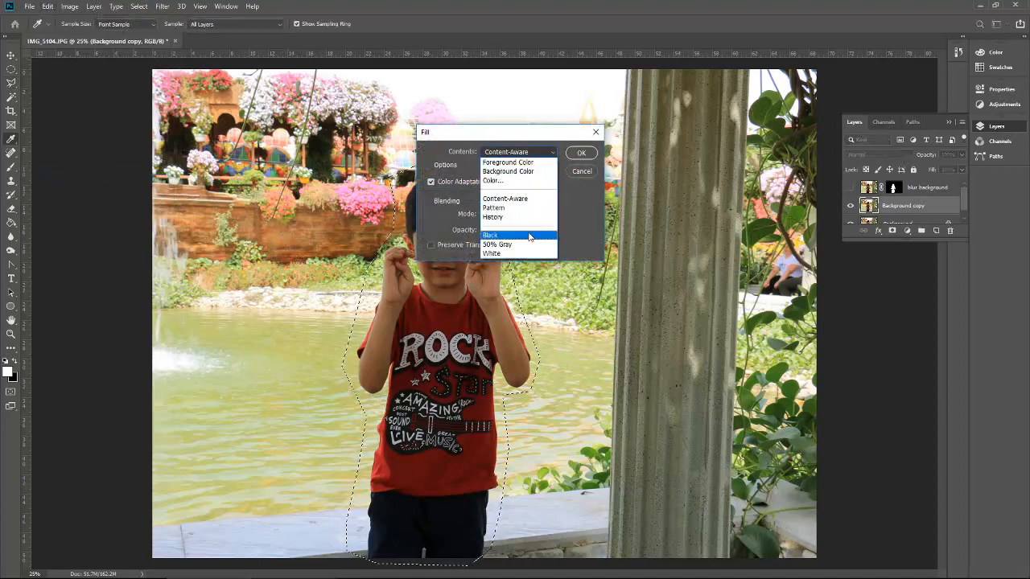
left_click(537, 200)
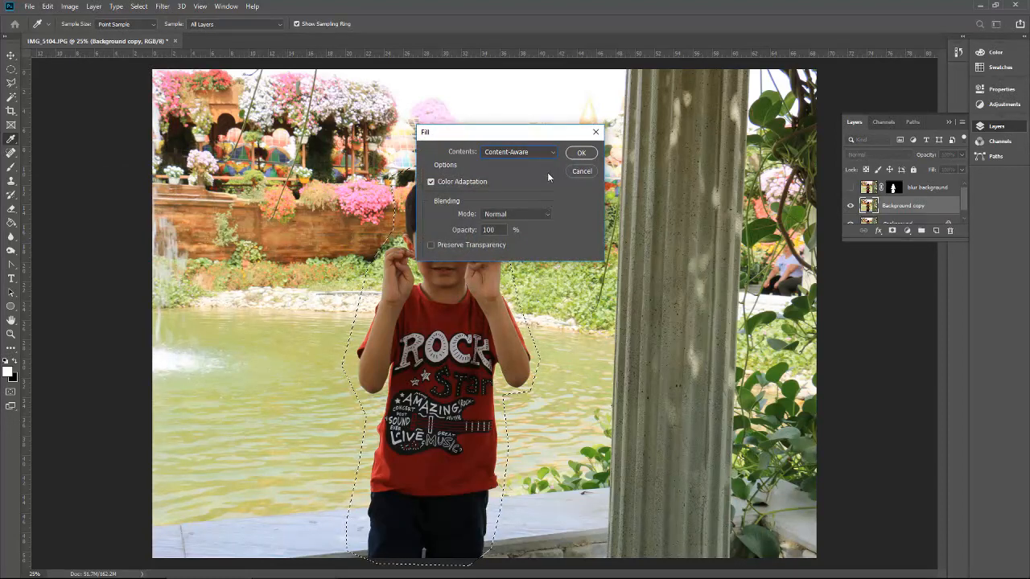
left_click(580, 153)
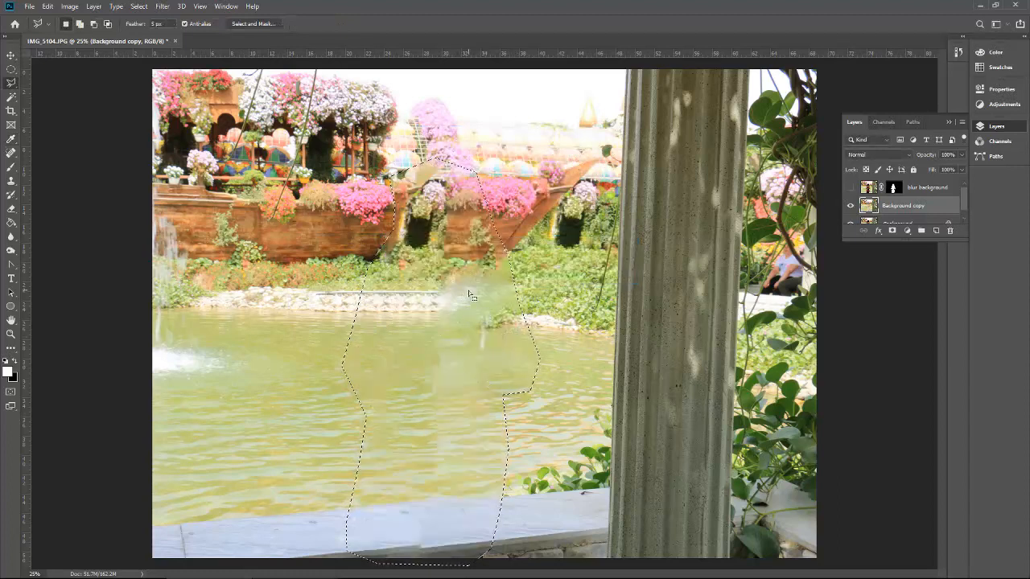
key("ctrl+d")
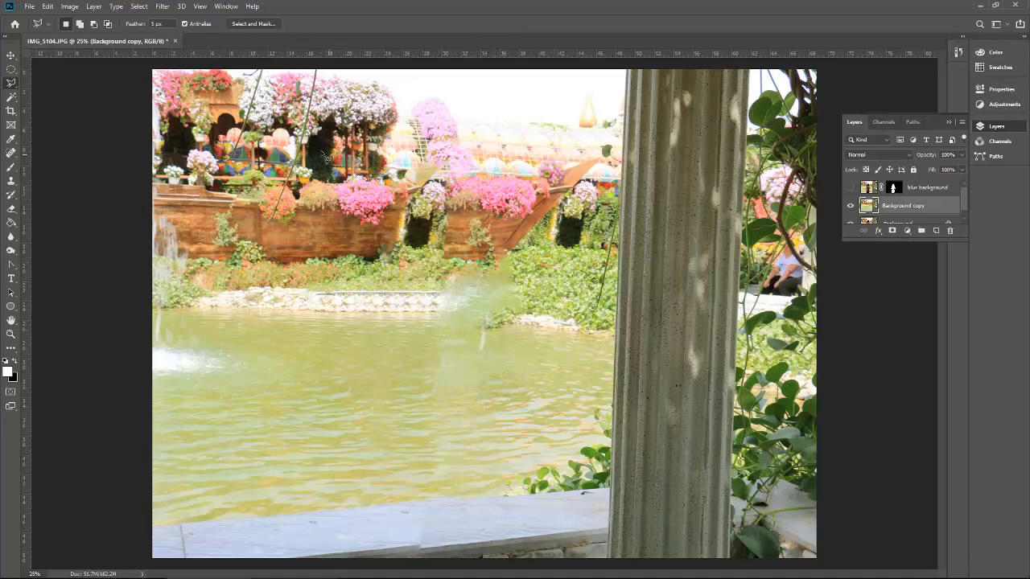
Step: Apply a Surface Blur with a radius of 34 pixels and a threshold of 78 levels to the Background copy layer
left_click(162, 6)
mouse_move(206, 131)
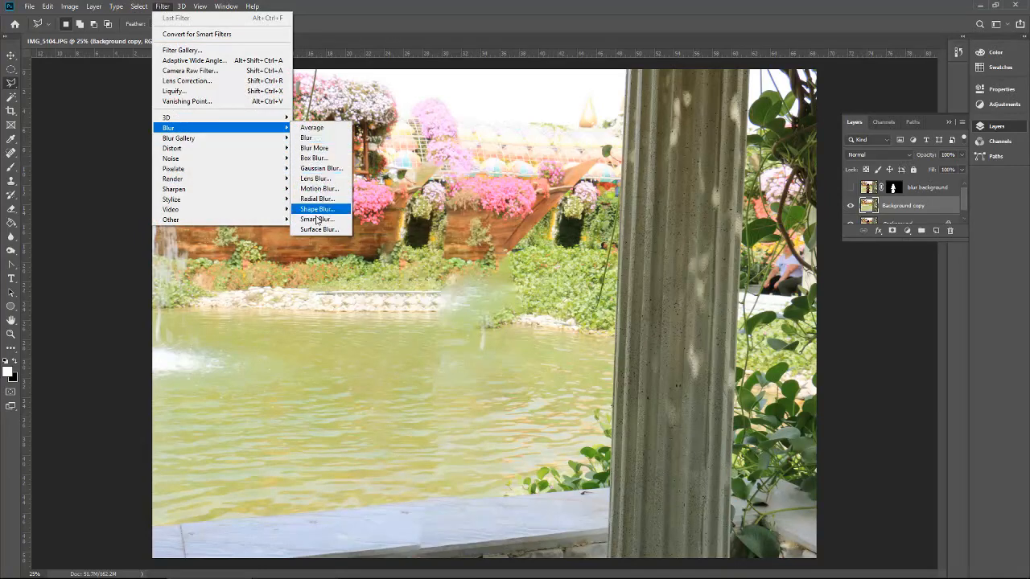
left_click(318, 230)
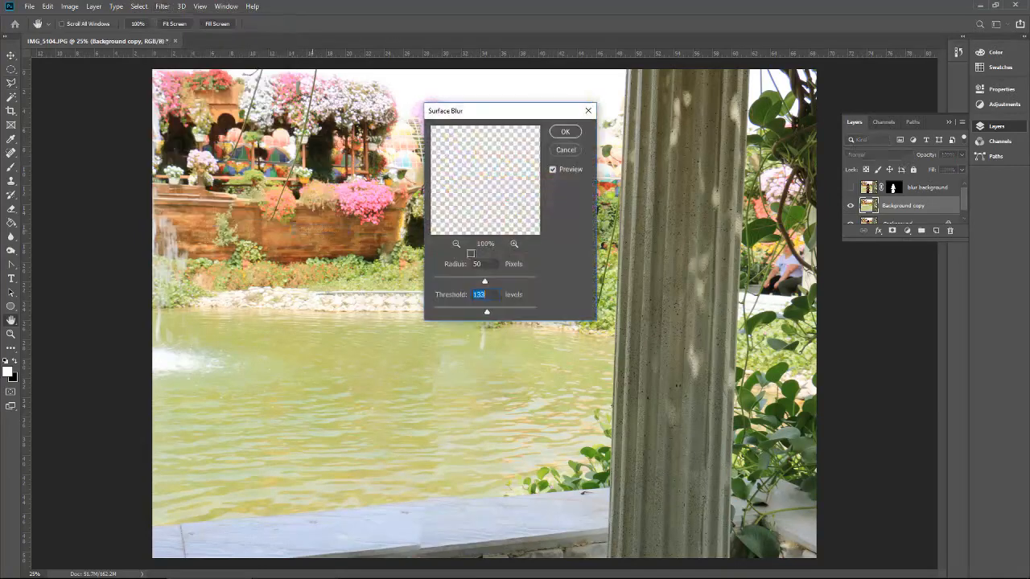
left_click(460, 281)
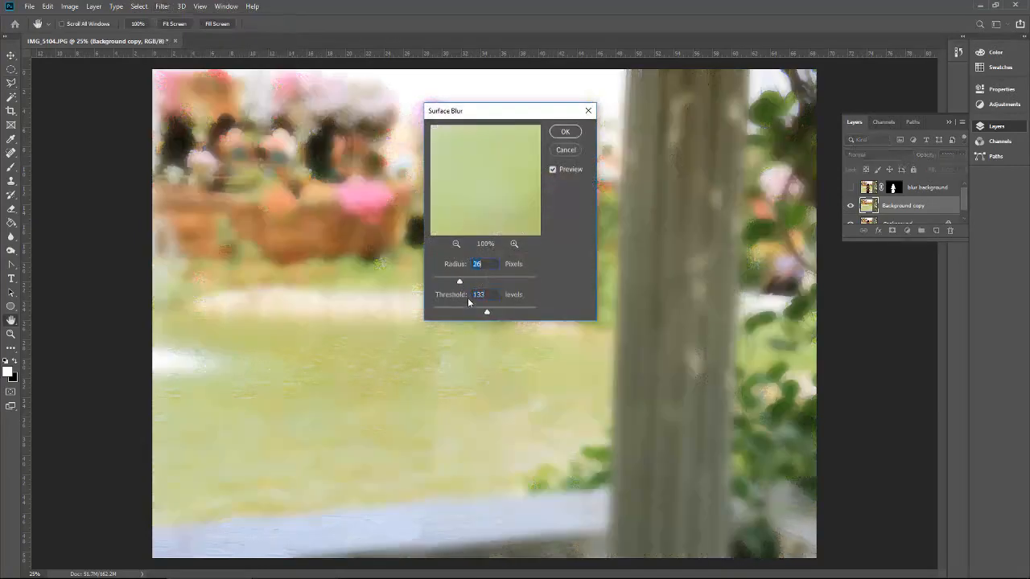
left_click(460, 312)
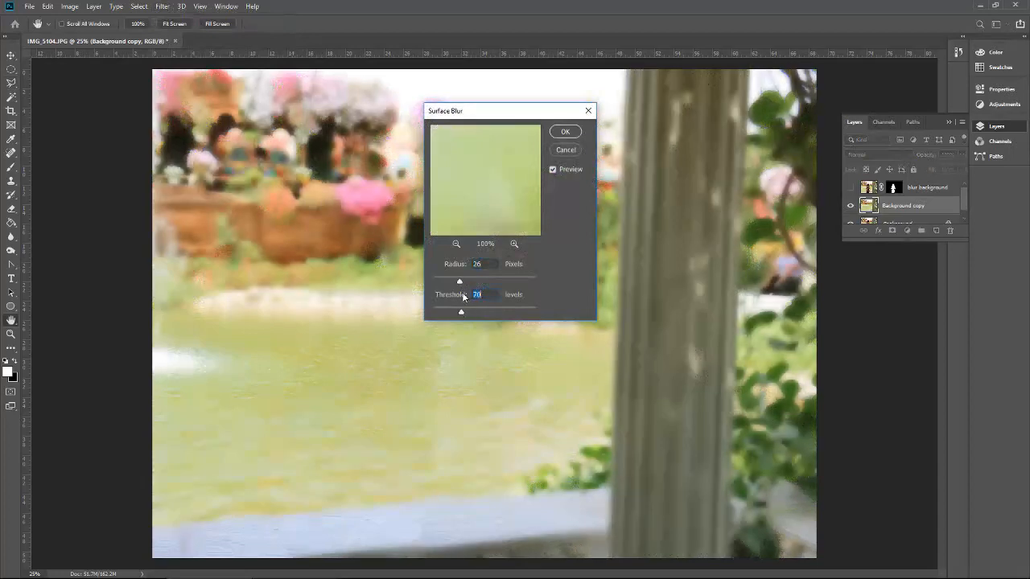
left_click(468, 281)
left_click(465, 312)
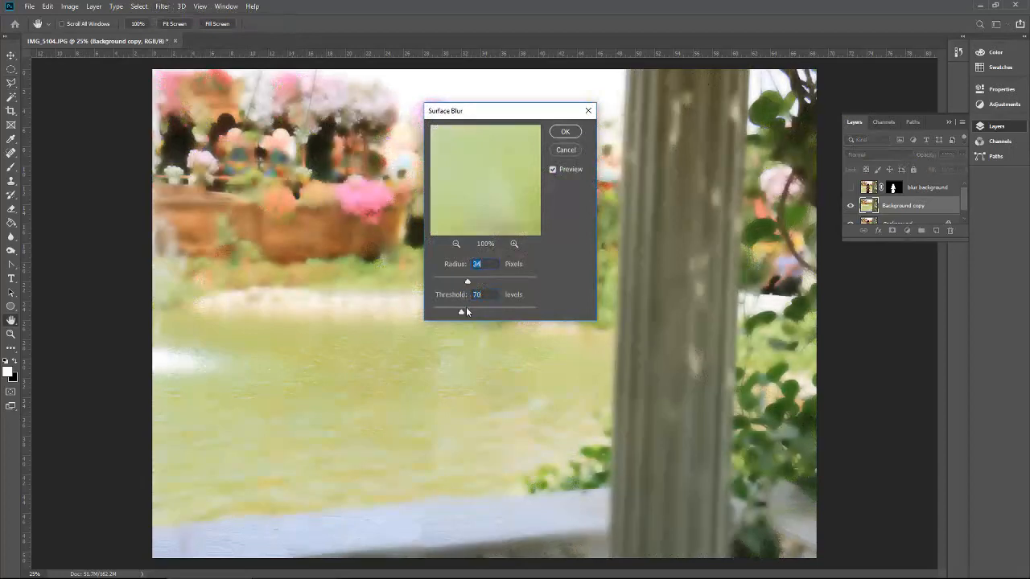
left_click(563, 132)
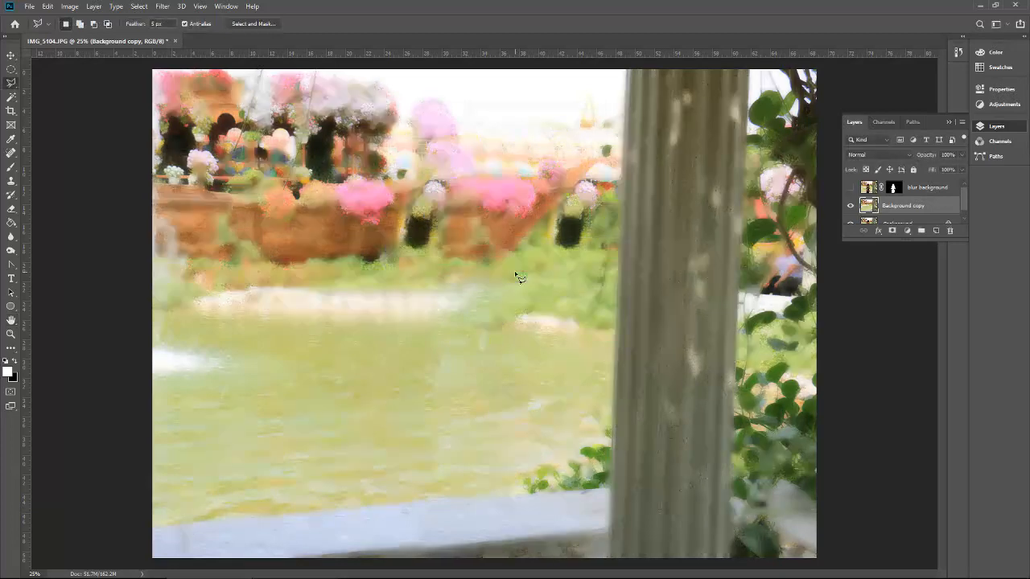
Step: Preview the boy over the blur, apply the same Surface Blur to Background copy a second time, and show the blur background layer
left_click(849, 187)
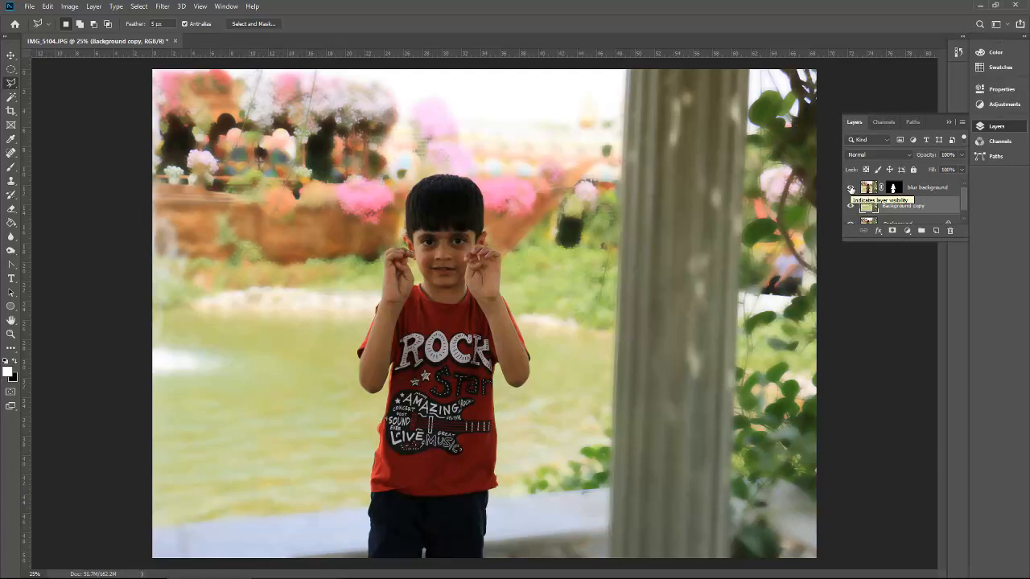
left_click(851, 188)
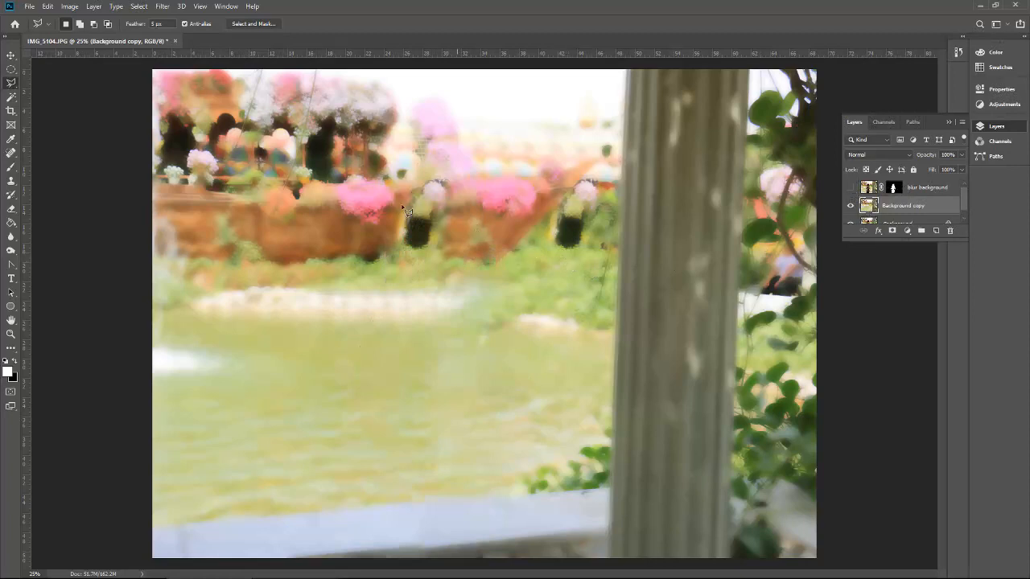
left_click(161, 5)
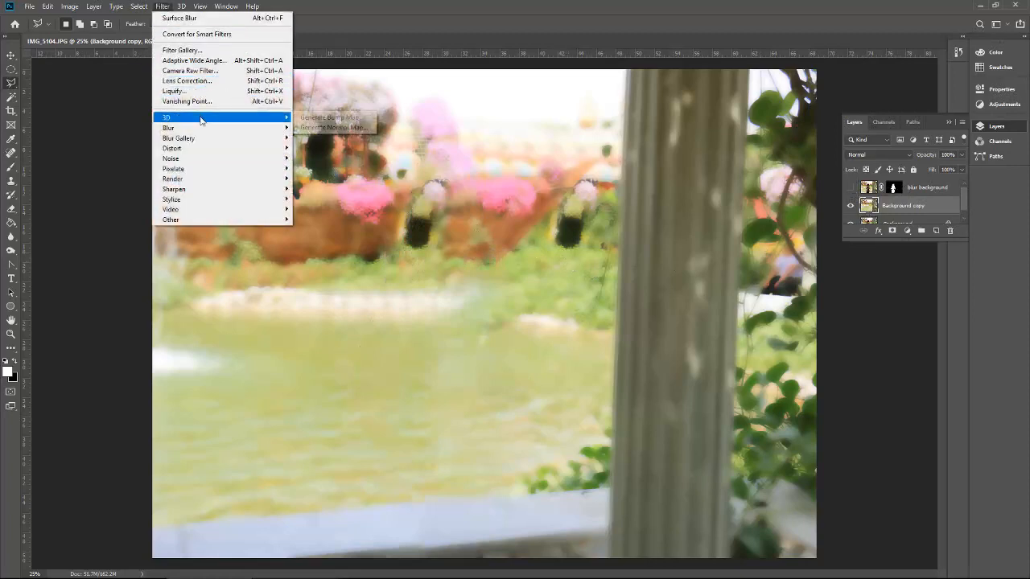
mouse_move(238, 129)
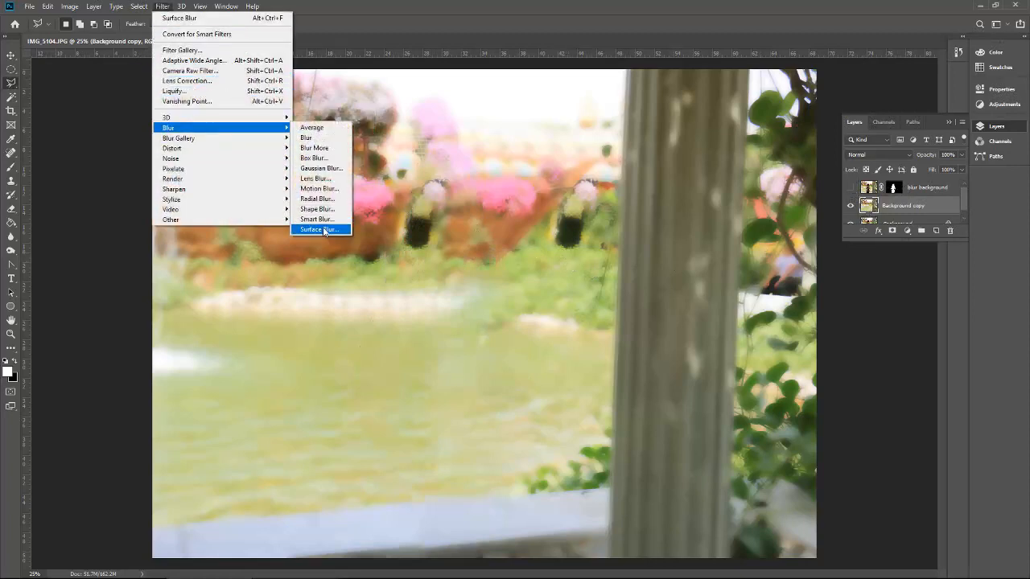
left_click(320, 229)
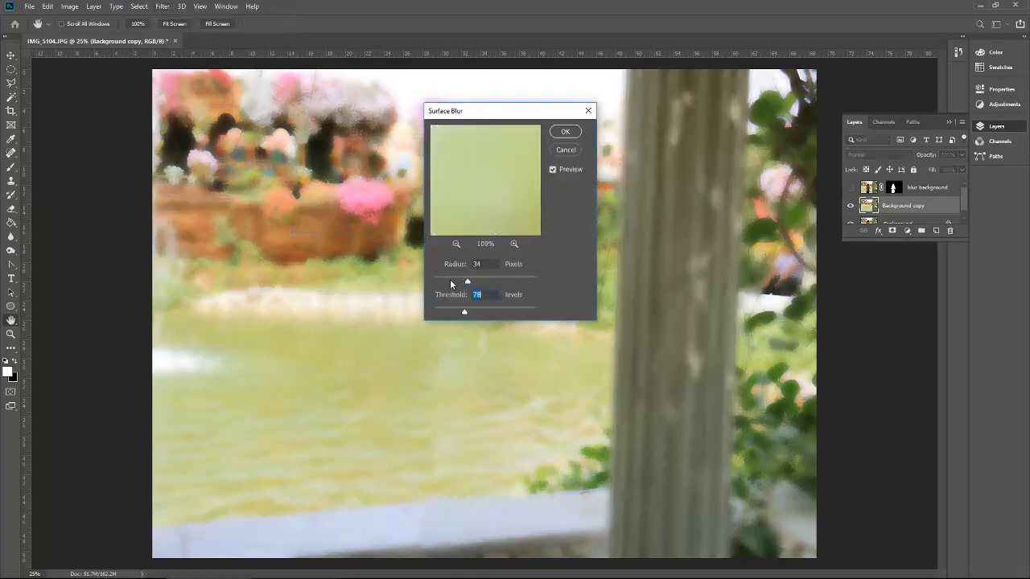
left_click(563, 132)
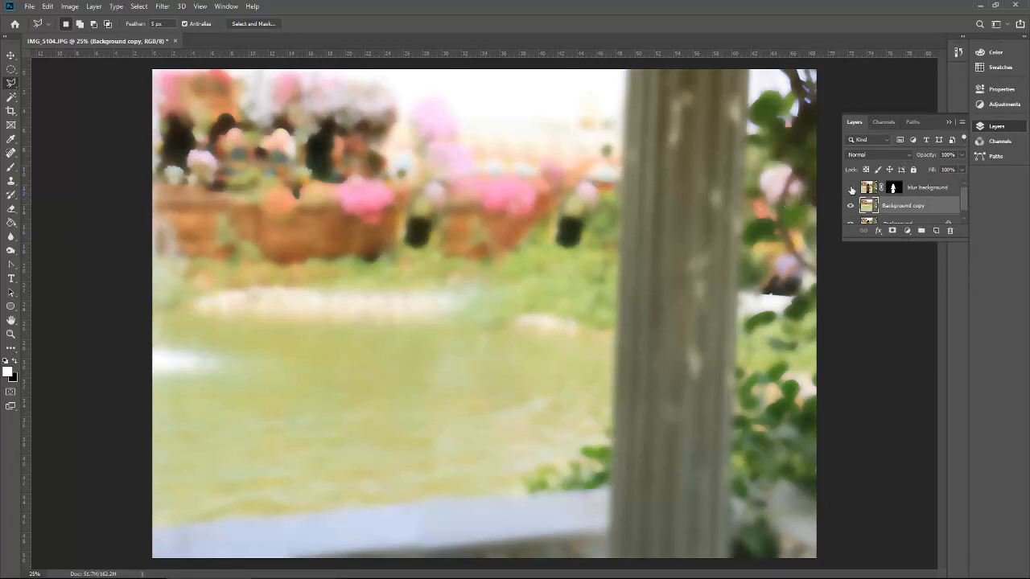
left_click(851, 188)
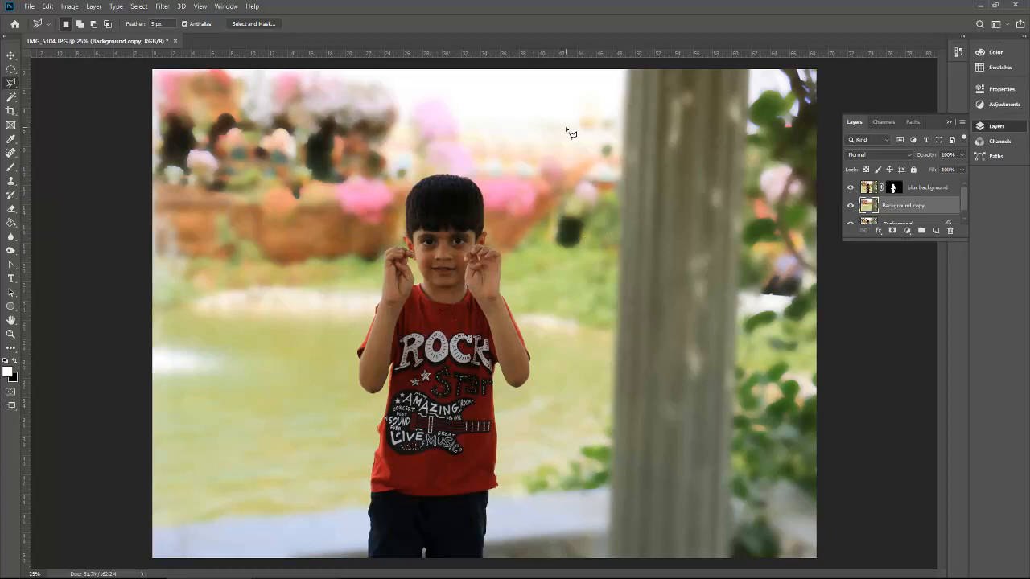
left_click(861, 183)
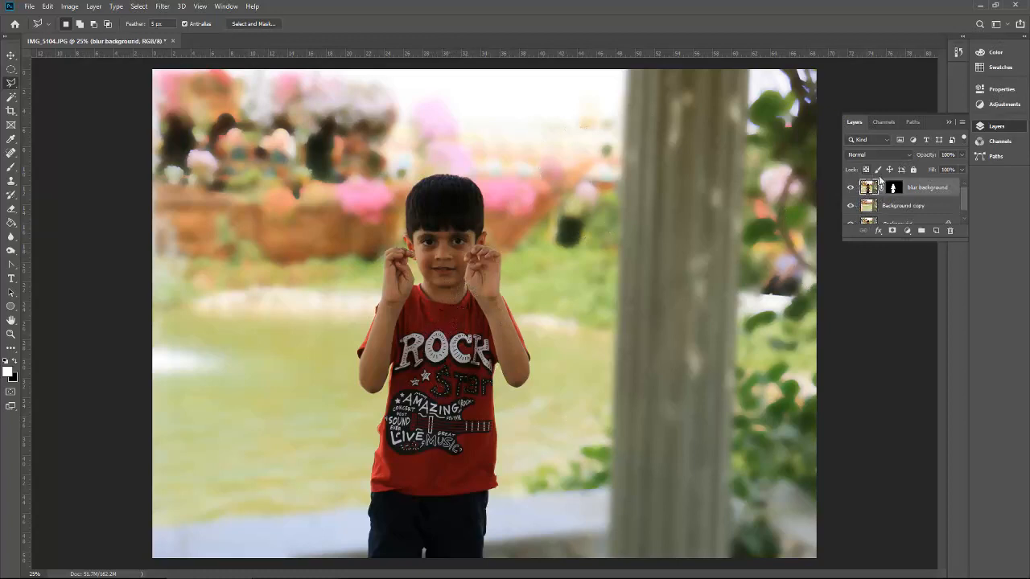
left_click(891, 188)
left_click(891, 189, "ctrl")
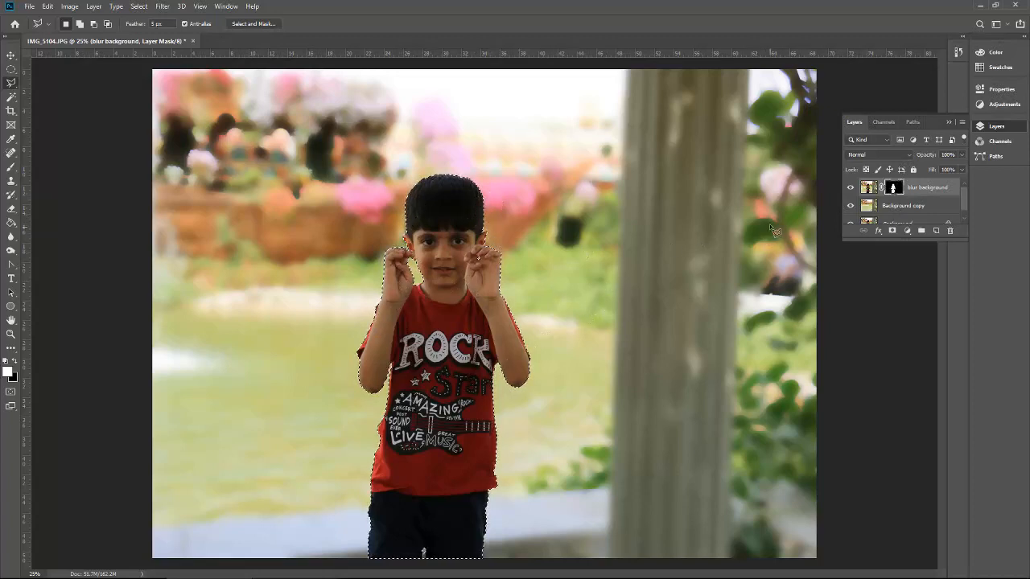
key("ctrl+d")
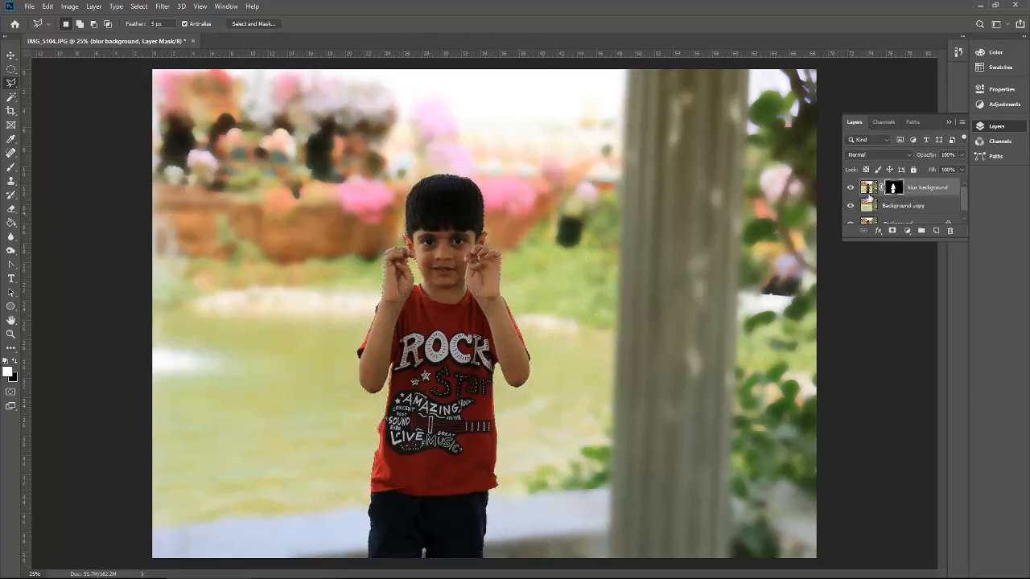
left_click(866, 188)
left_click(999, 105)
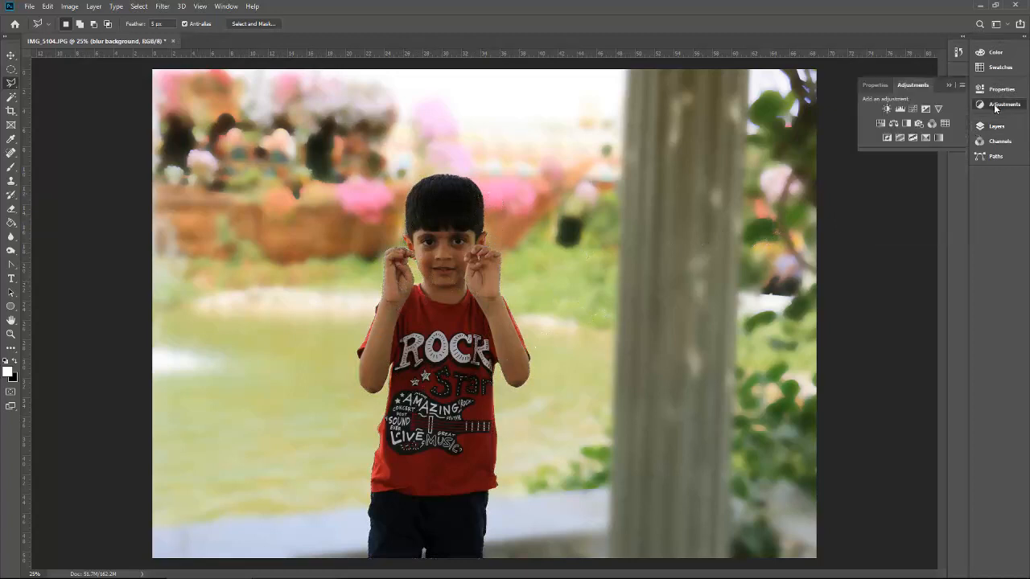
left_click(914, 117)
mouse_move(918, 176)
left_mouse_down()
mouse_move(898, 162)
mouse_move(909, 172)
mouse_move(900, 171)
left_mouse_up()
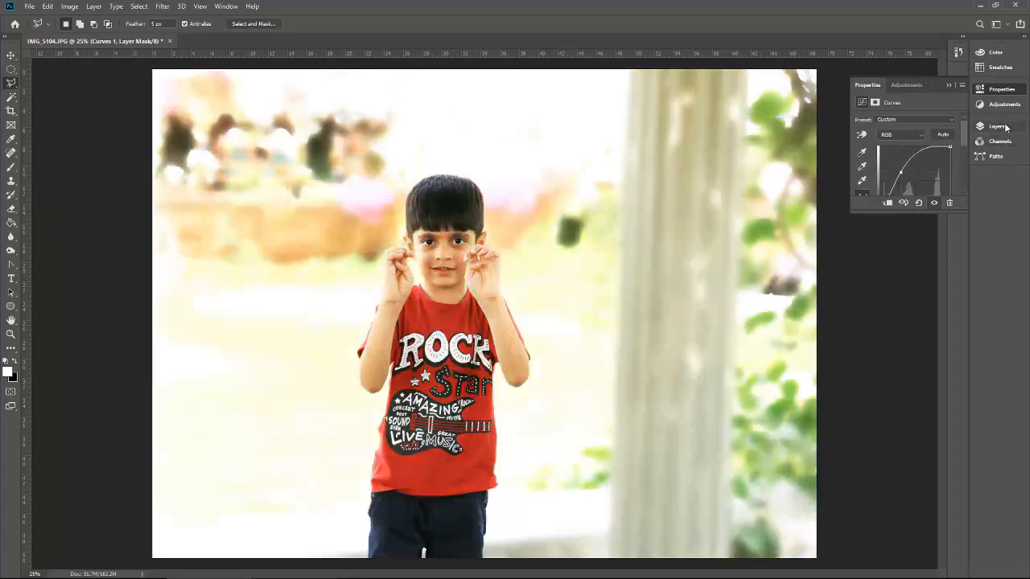
left_click(996, 127)
left_click_drag(867, 191, 950, 231)
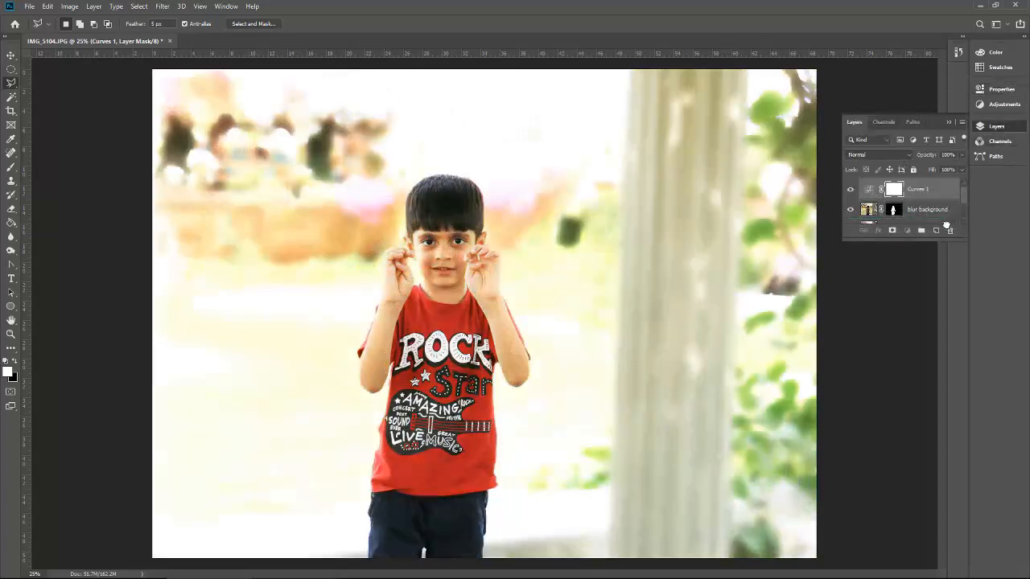
Step: Load the blur background layer's mask as a selection and brighten only the boy with a Curves adjustment layer raised in the RGB channel
left_click(893, 189)
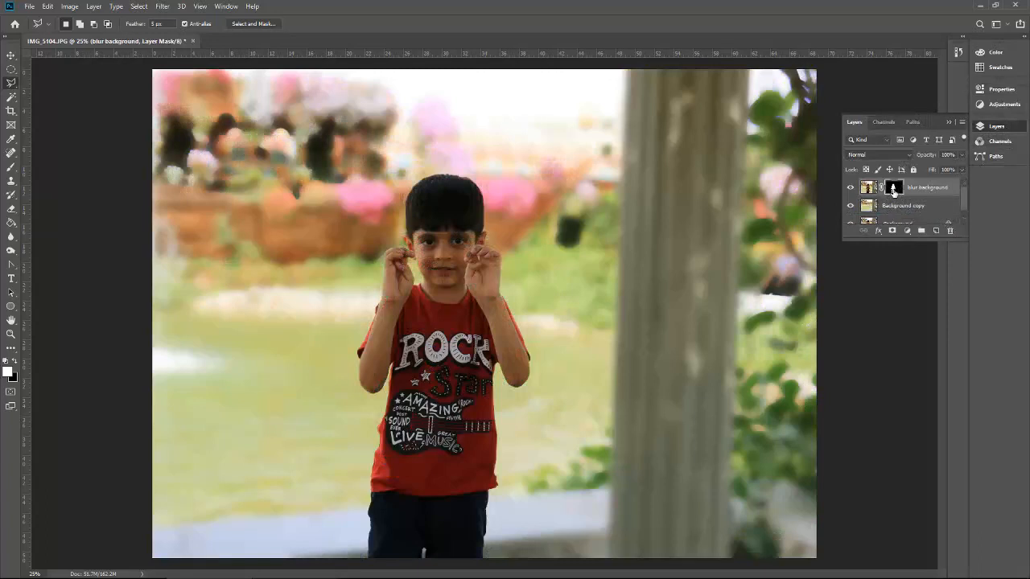
left_click(893, 190, "ctrl")
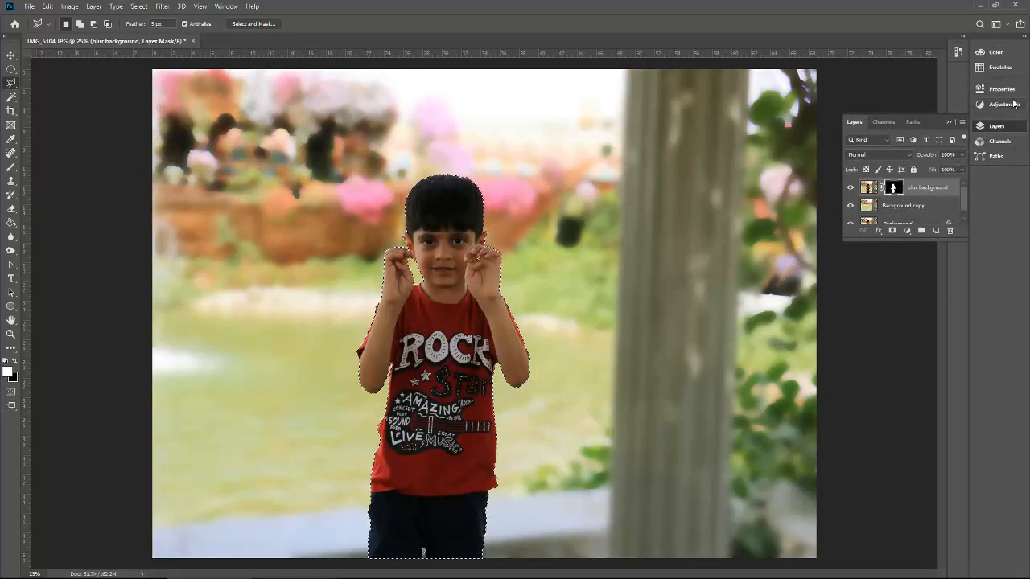
left_click(1018, 109)
left_click(915, 125)
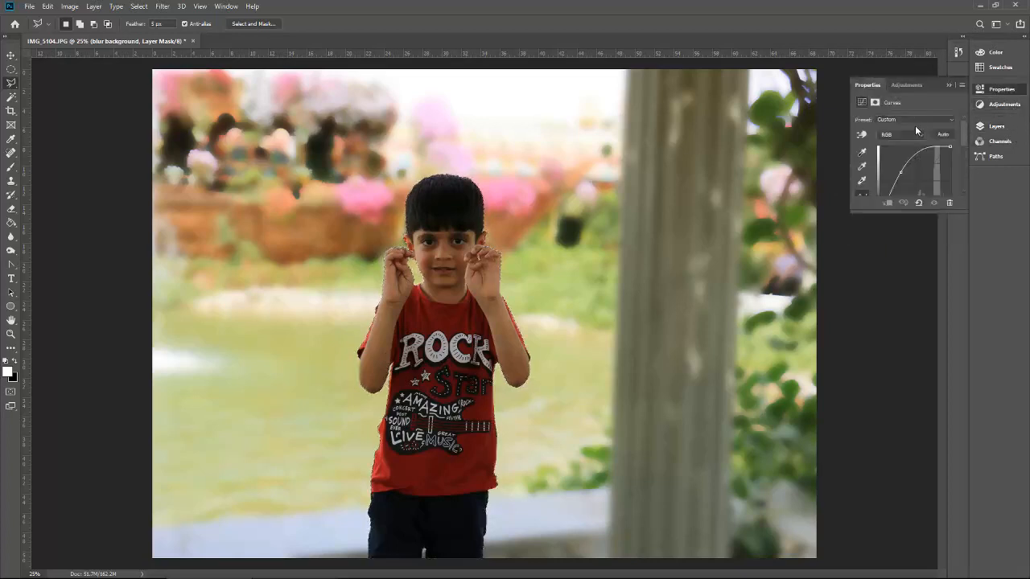
left_click_drag(911, 175, 907, 173)
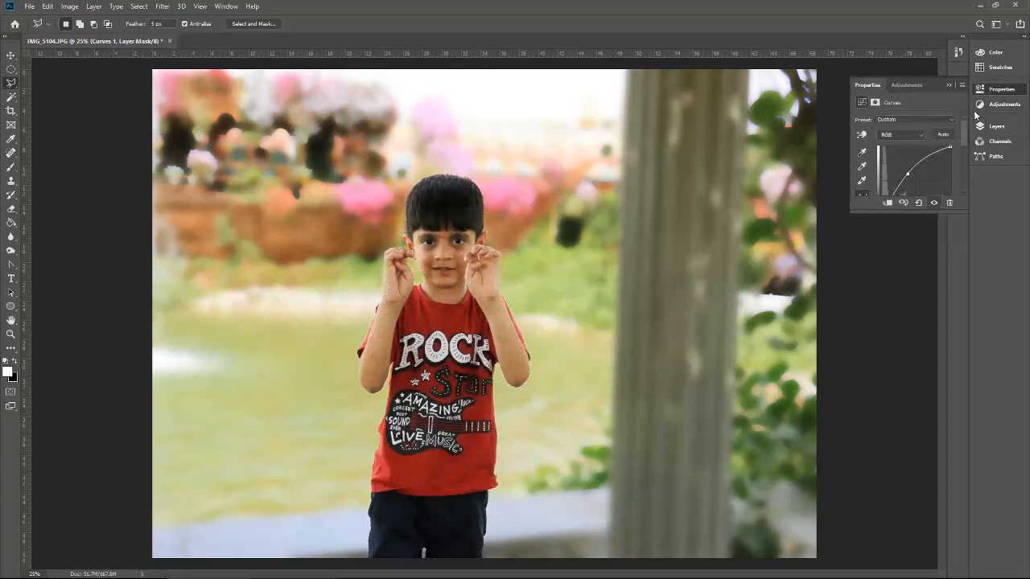
Step: Enlarge the layer list to review the whole layer stack and collapse it to inspect the image
left_click(996, 126)
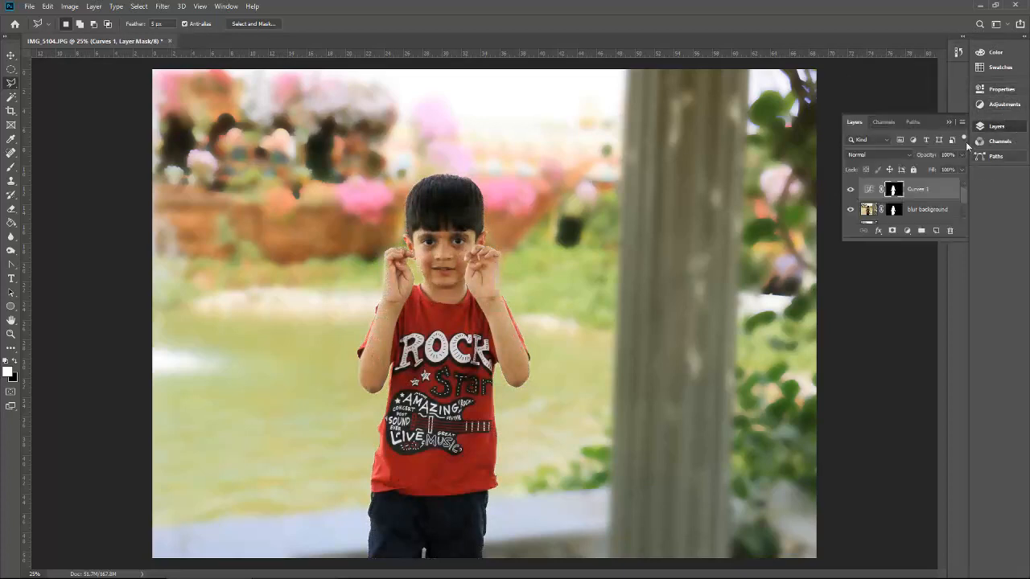
left_click(951, 128)
left_click(998, 126)
left_click_drag(963, 238, 963, 304)
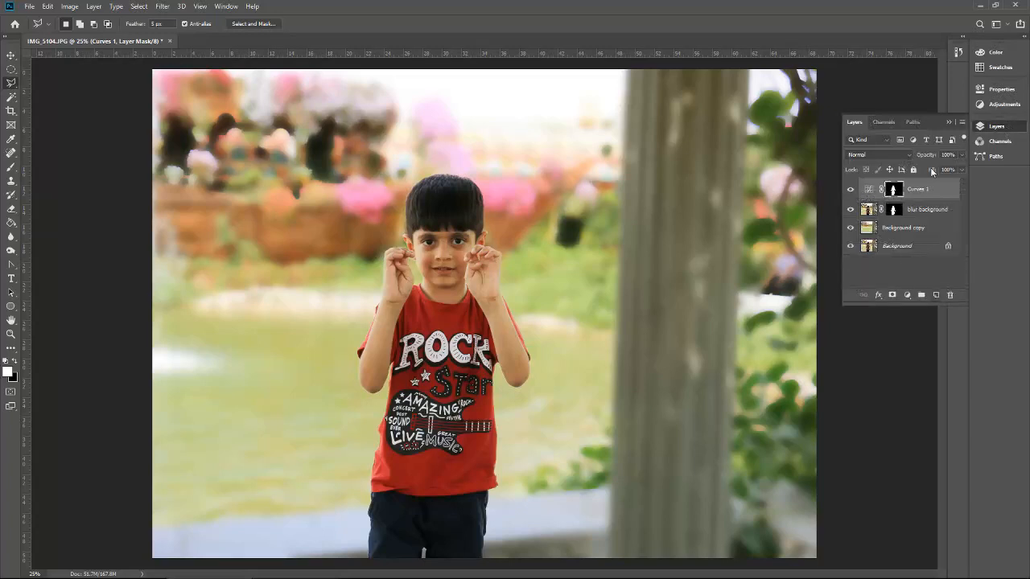
left_click(949, 123)
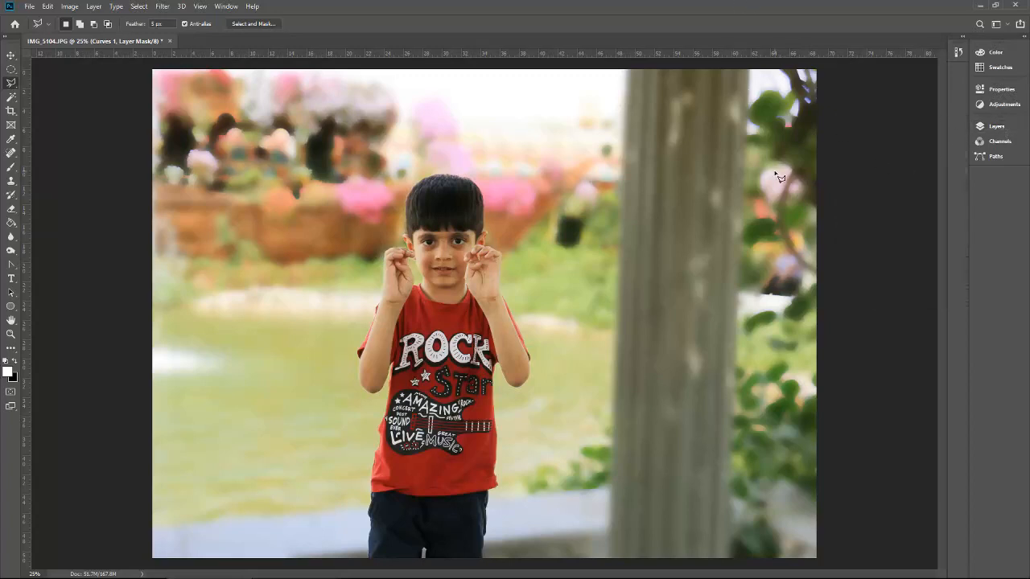